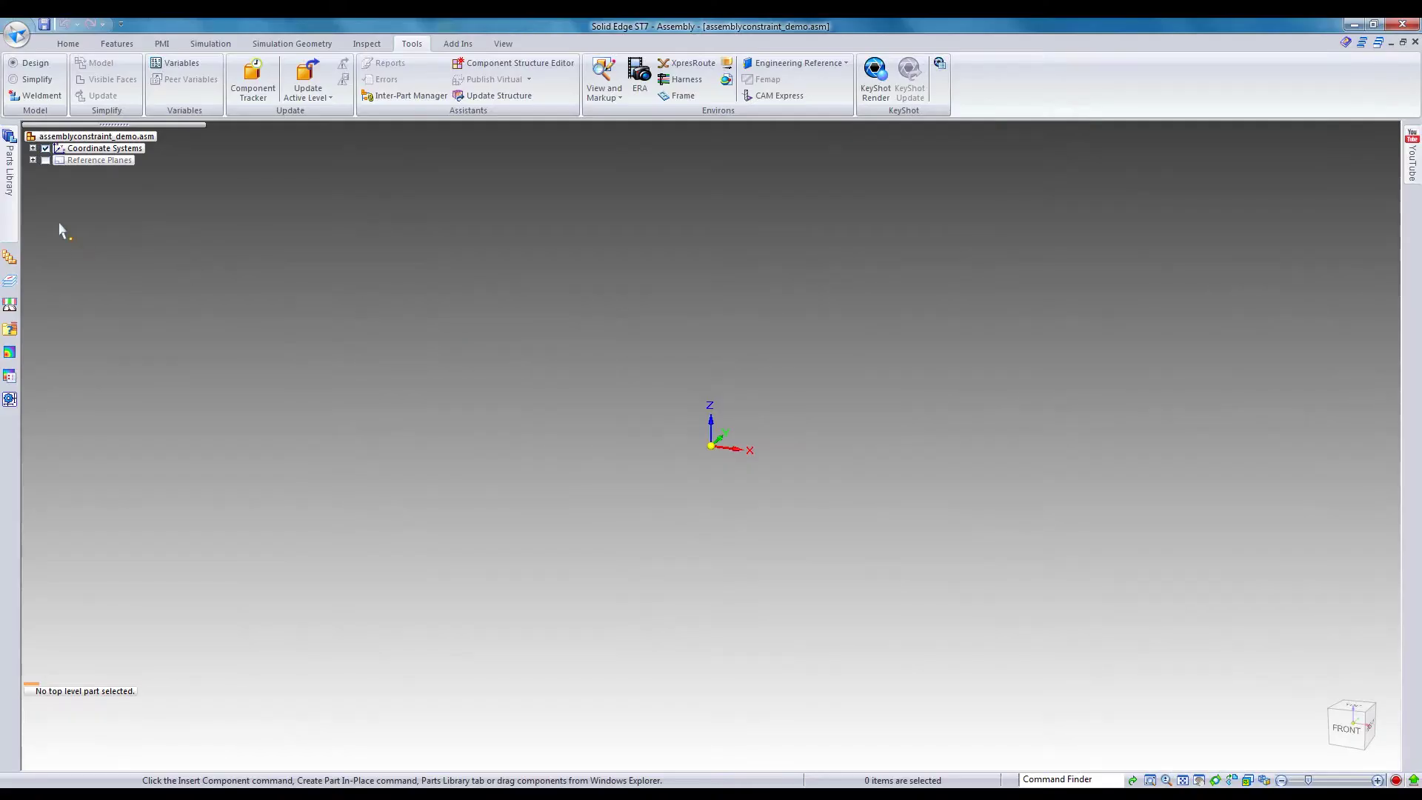
# Step: Drag 01_cam_shaft.par from the Parts Library into the assembly and select it in PathFinder
pyautogui.click(14, 206)
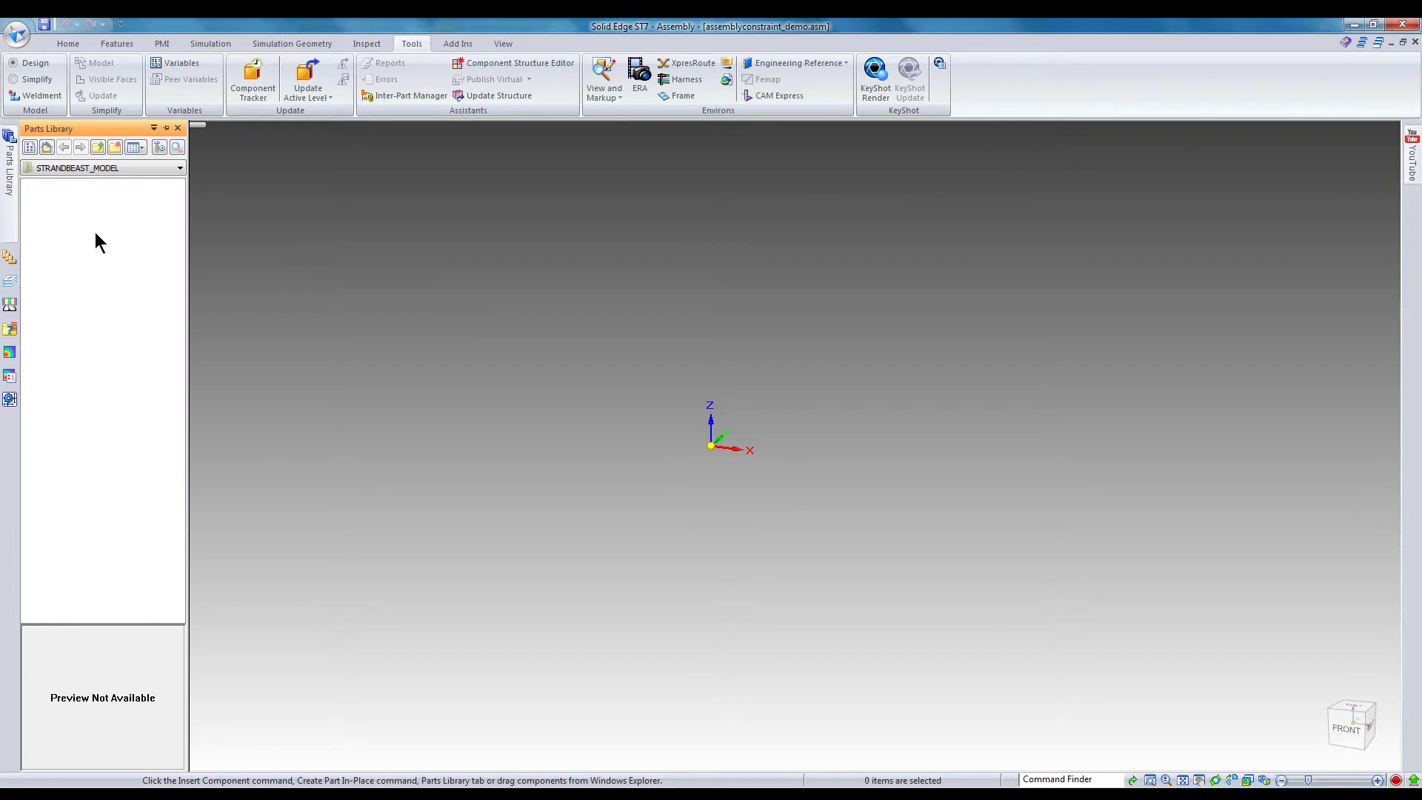
pyautogui.moveTo(80, 199); pyautogui.dragTo(612, 347)
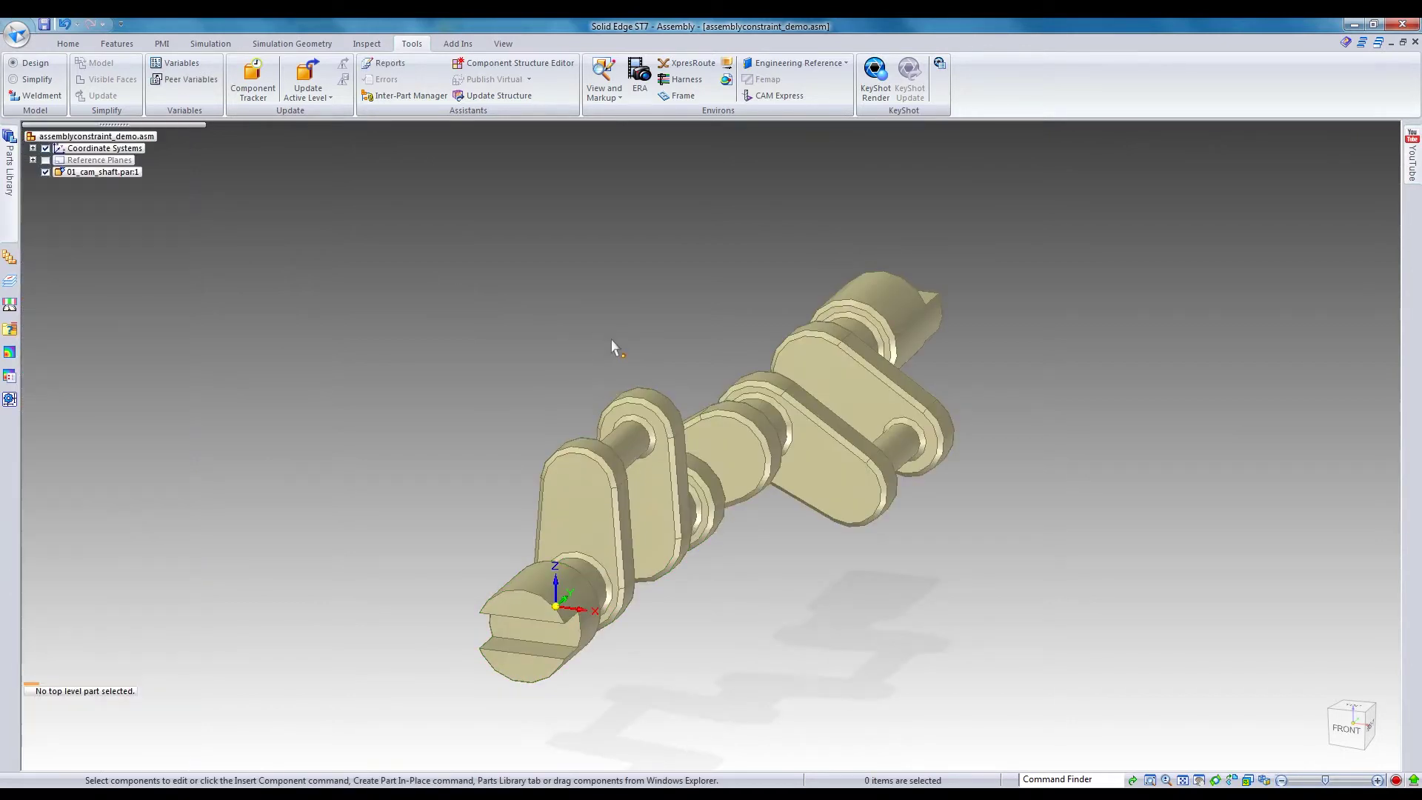
pyautogui.moveTo(428, 302); pyautogui.dragTo(359, 337, button='middle')
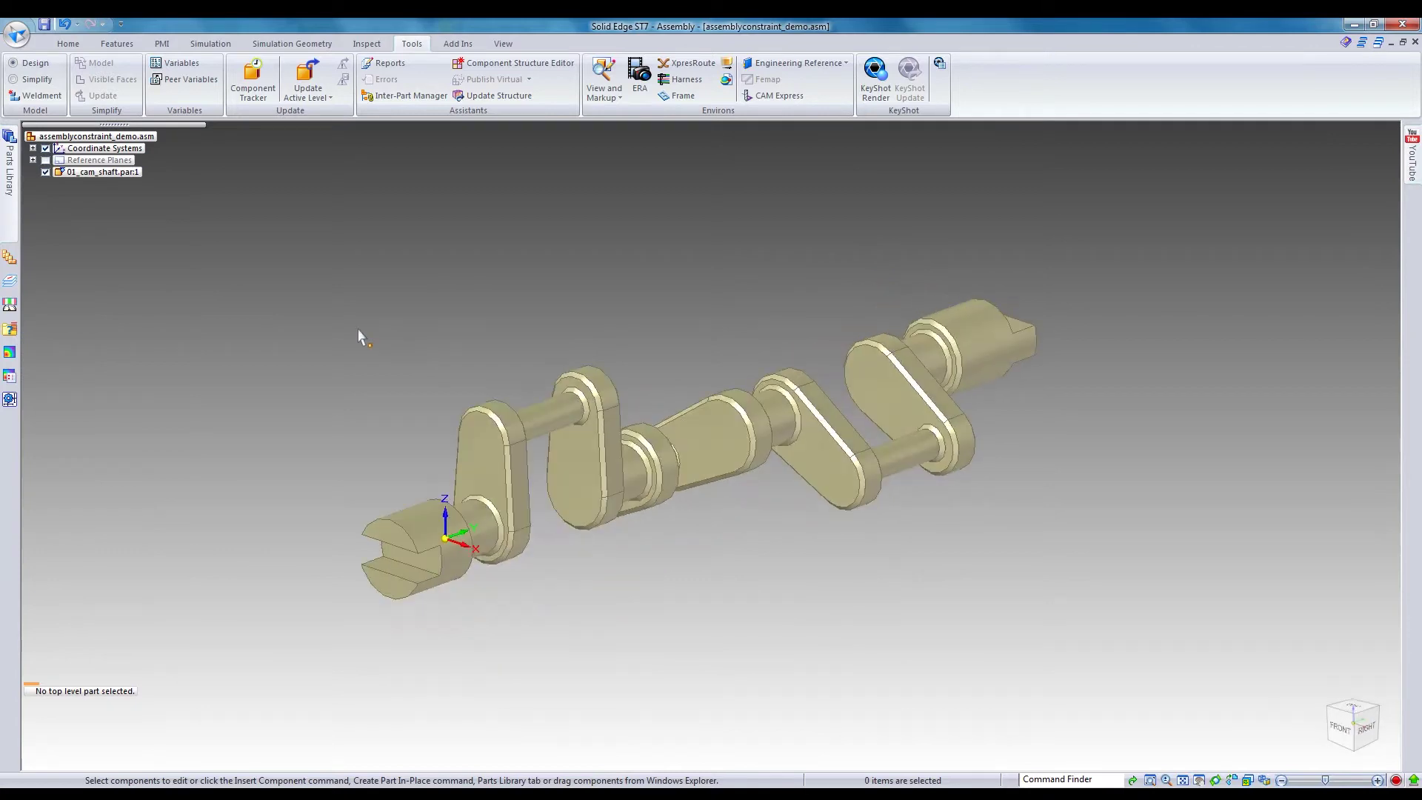
pyautogui.click(102, 173)
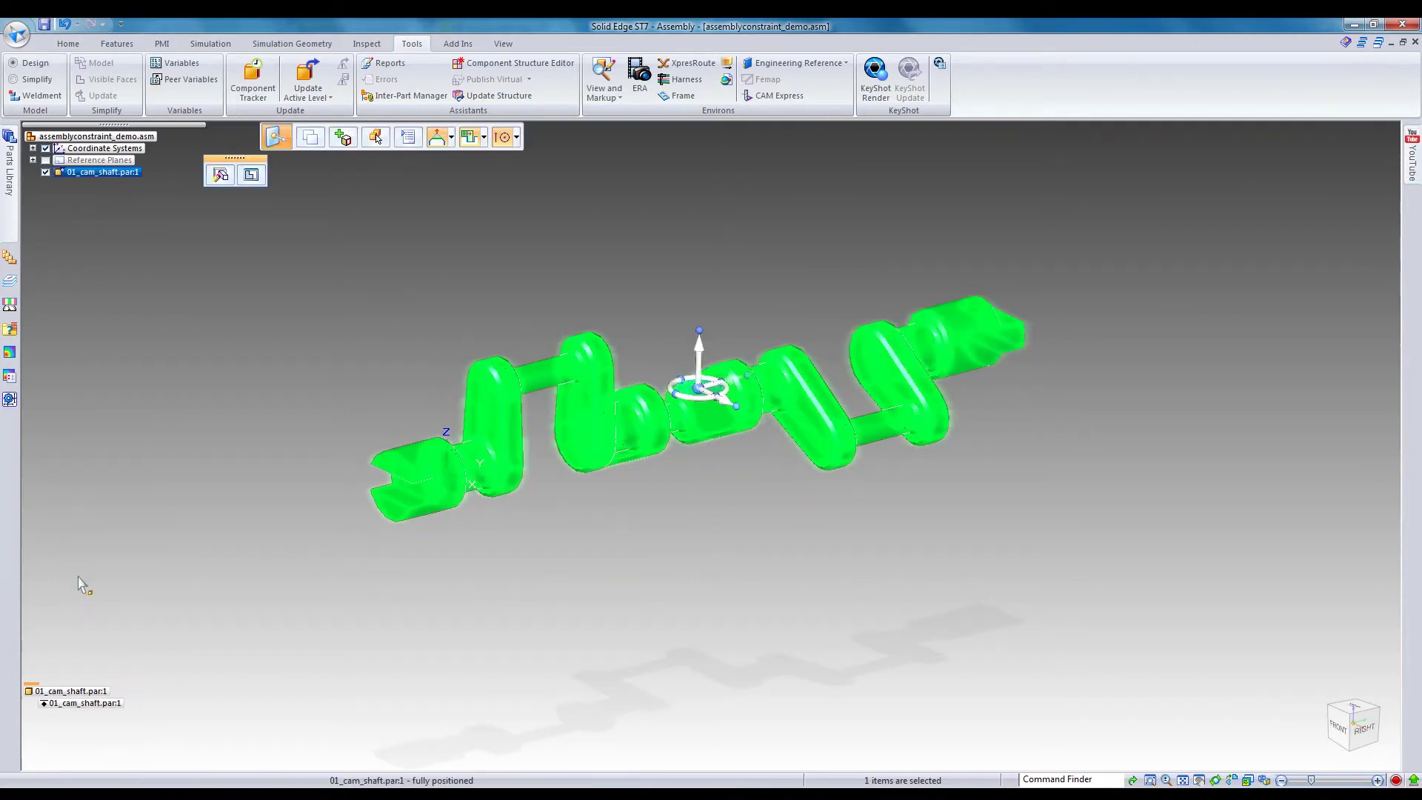
# Step: Select the cam shaft and drag it up and to the left, away from the origin
pyautogui.click(59, 702)
pyautogui.click(67, 44)
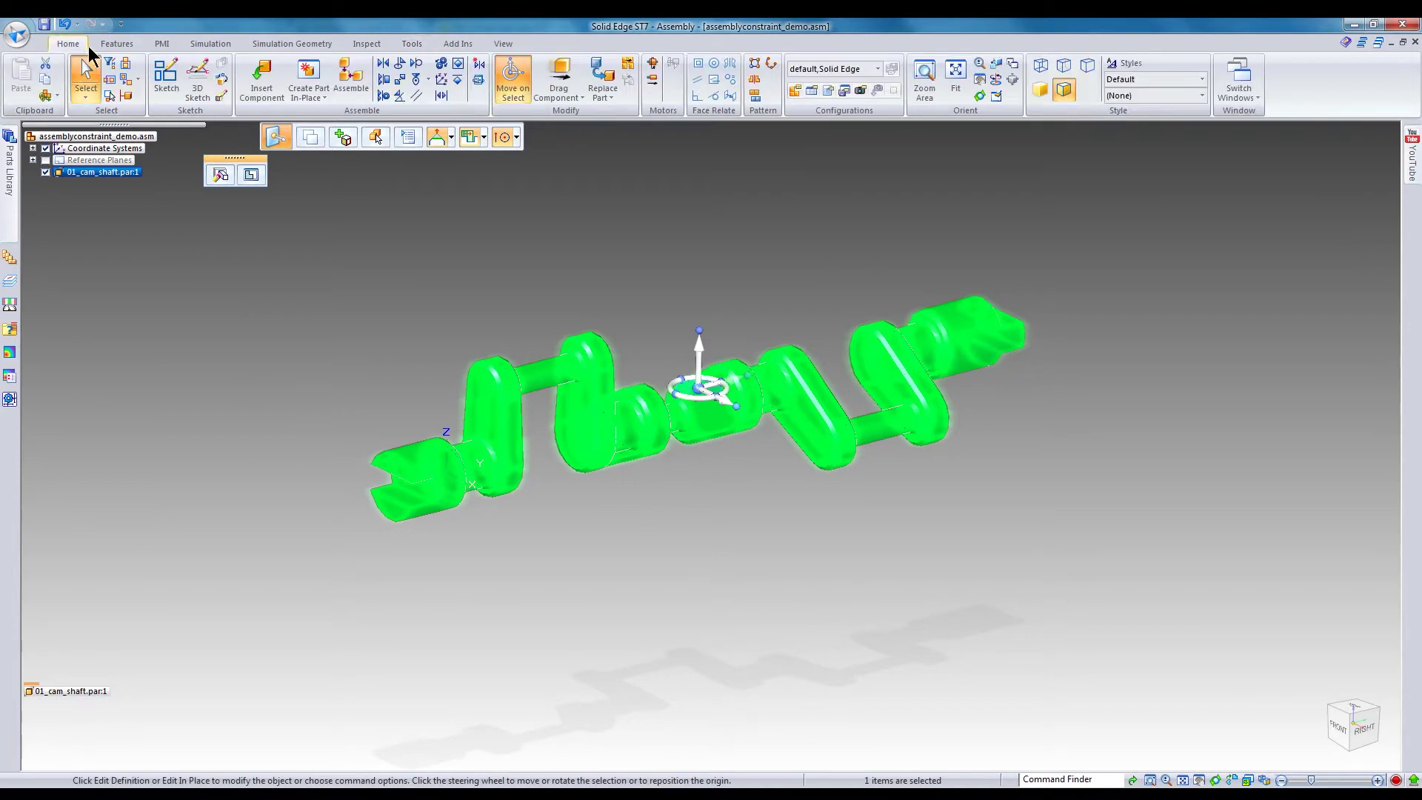
pyautogui.click(559, 77)
pyautogui.moveTo(468, 437); pyautogui.dragTo(406, 355)
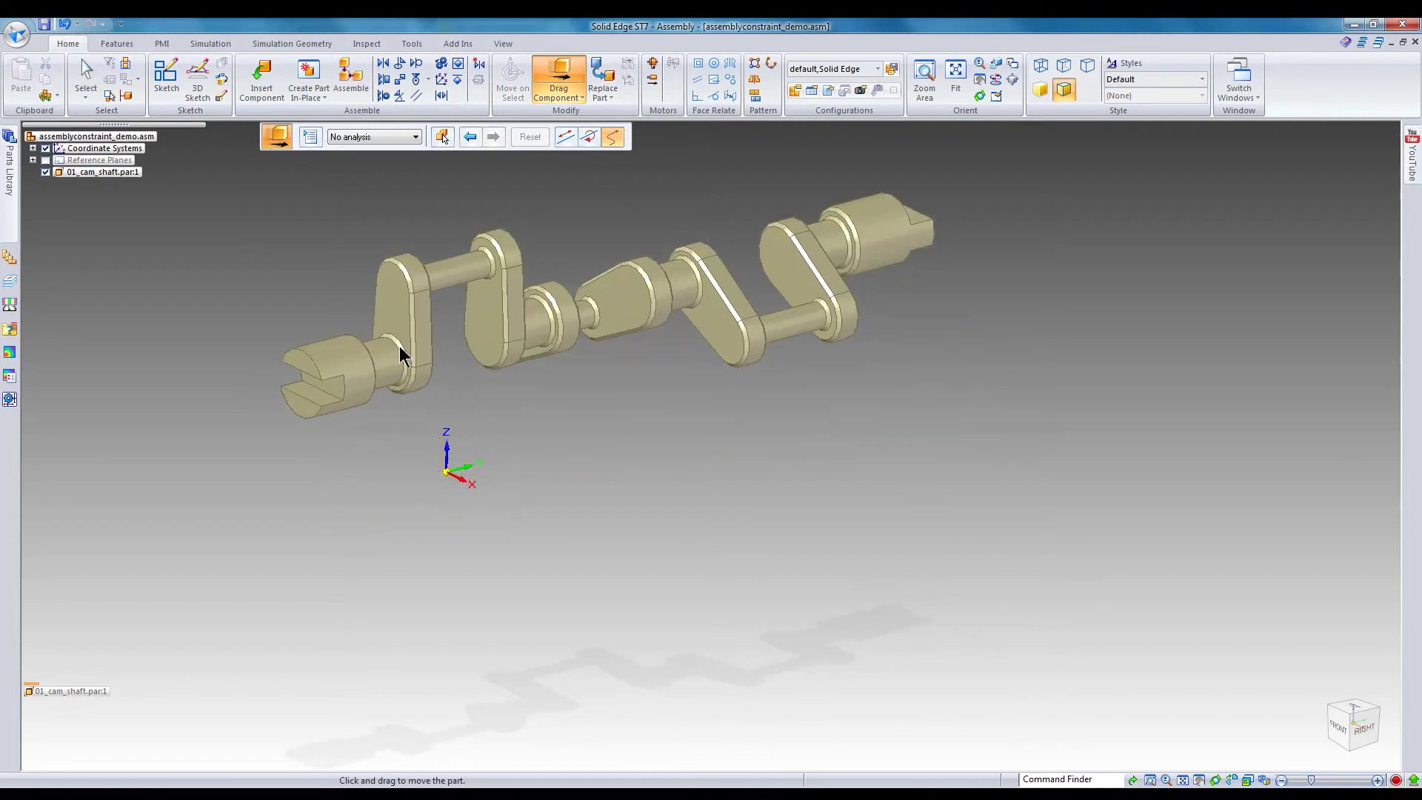
pyautogui.press('Escape')
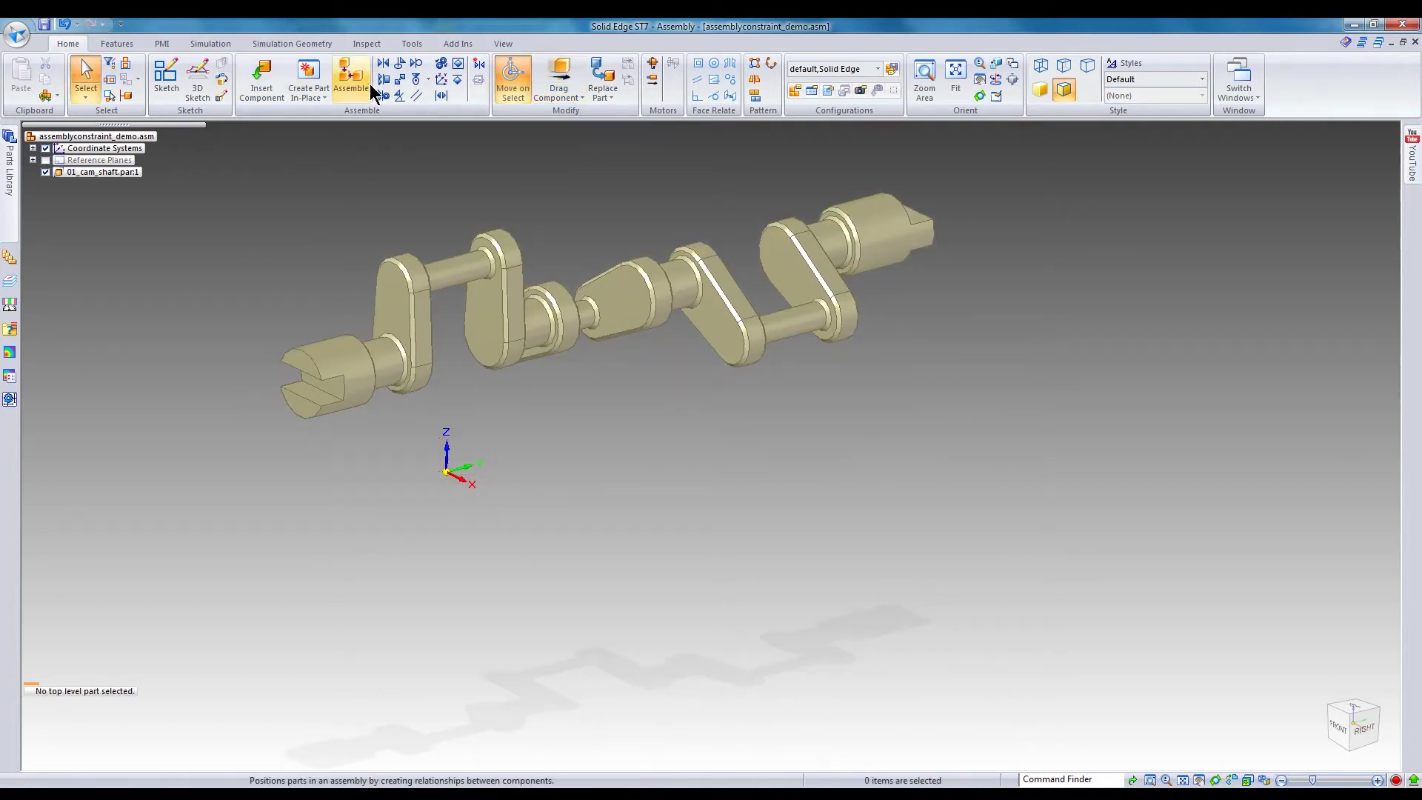
# Step: Axially align the cam shaft's cylindrical face with the origin's Z axis
pyautogui.click(381, 96)
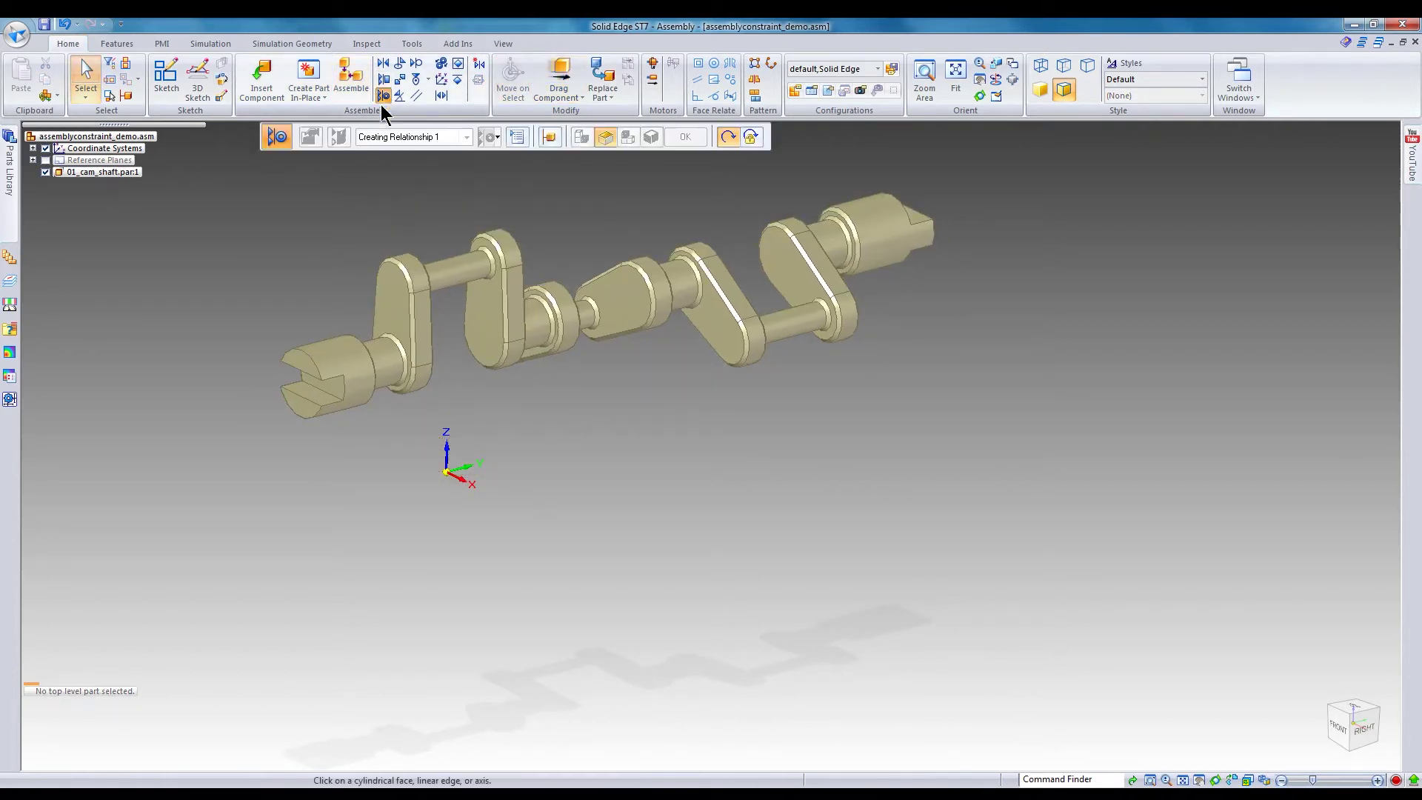
pyautogui.click(335, 328)
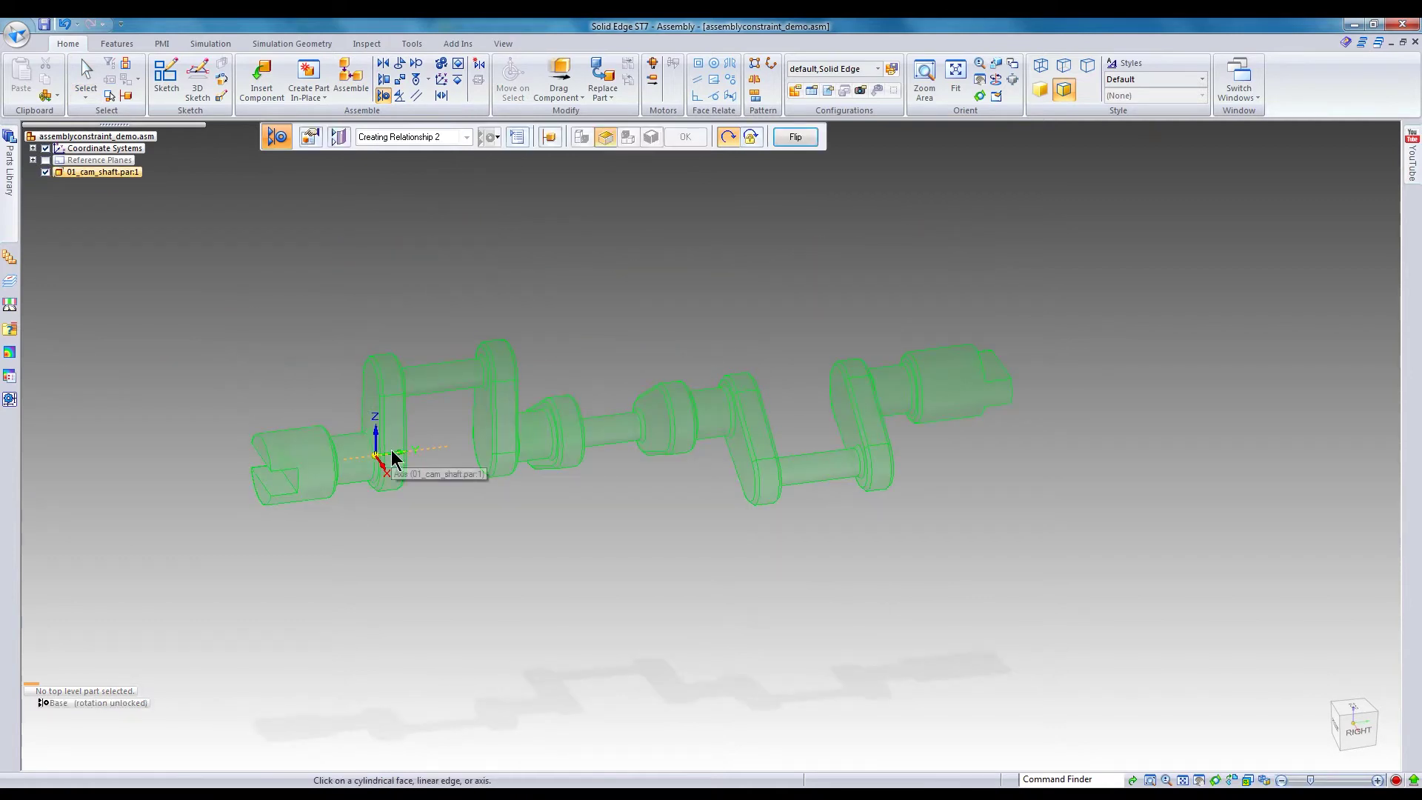
pyautogui.click(377, 418)
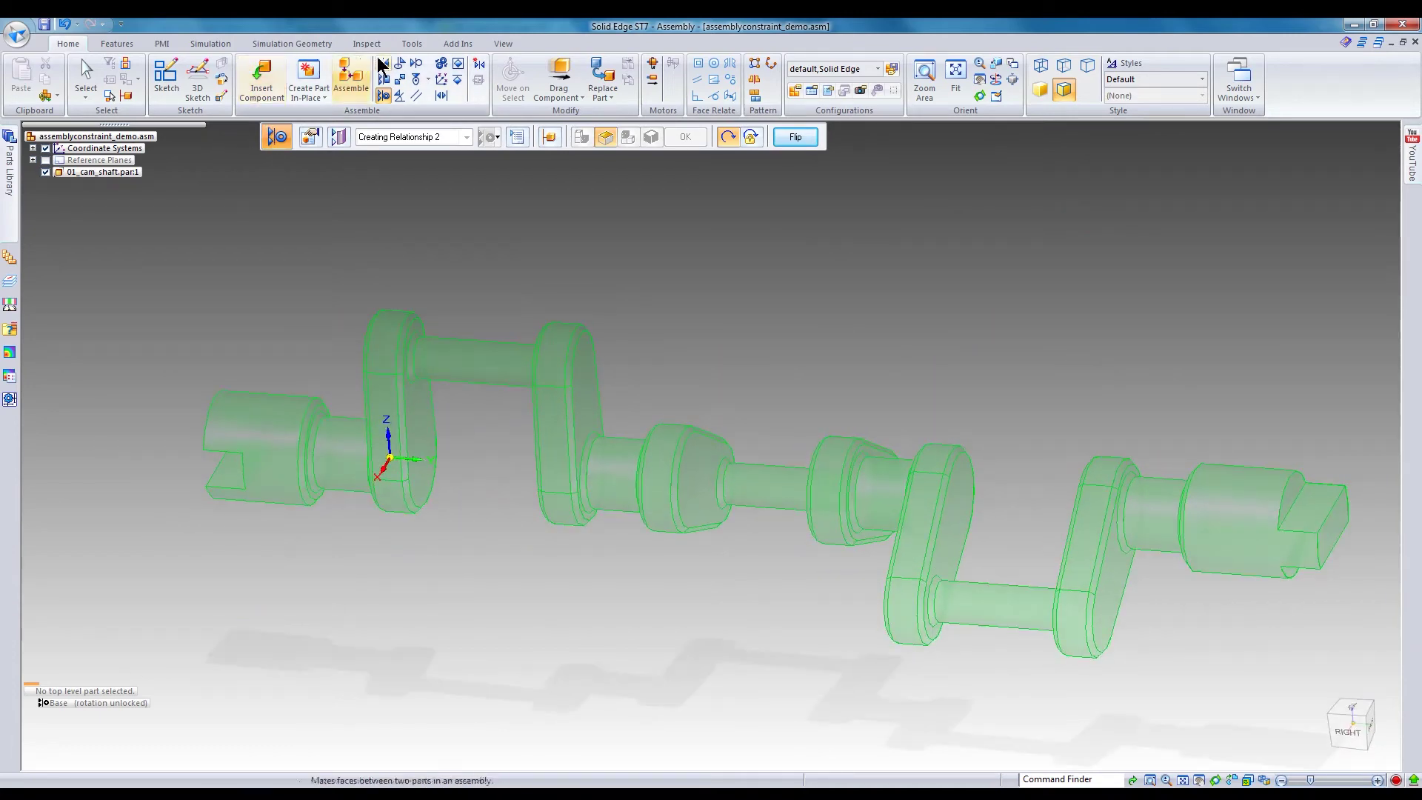
# Step: Mate the shaft's circular end to the Front (xz) plane, then hide the reference planes
pyautogui.click(352, 77)
pyautogui.scroll(5, 397, 467)
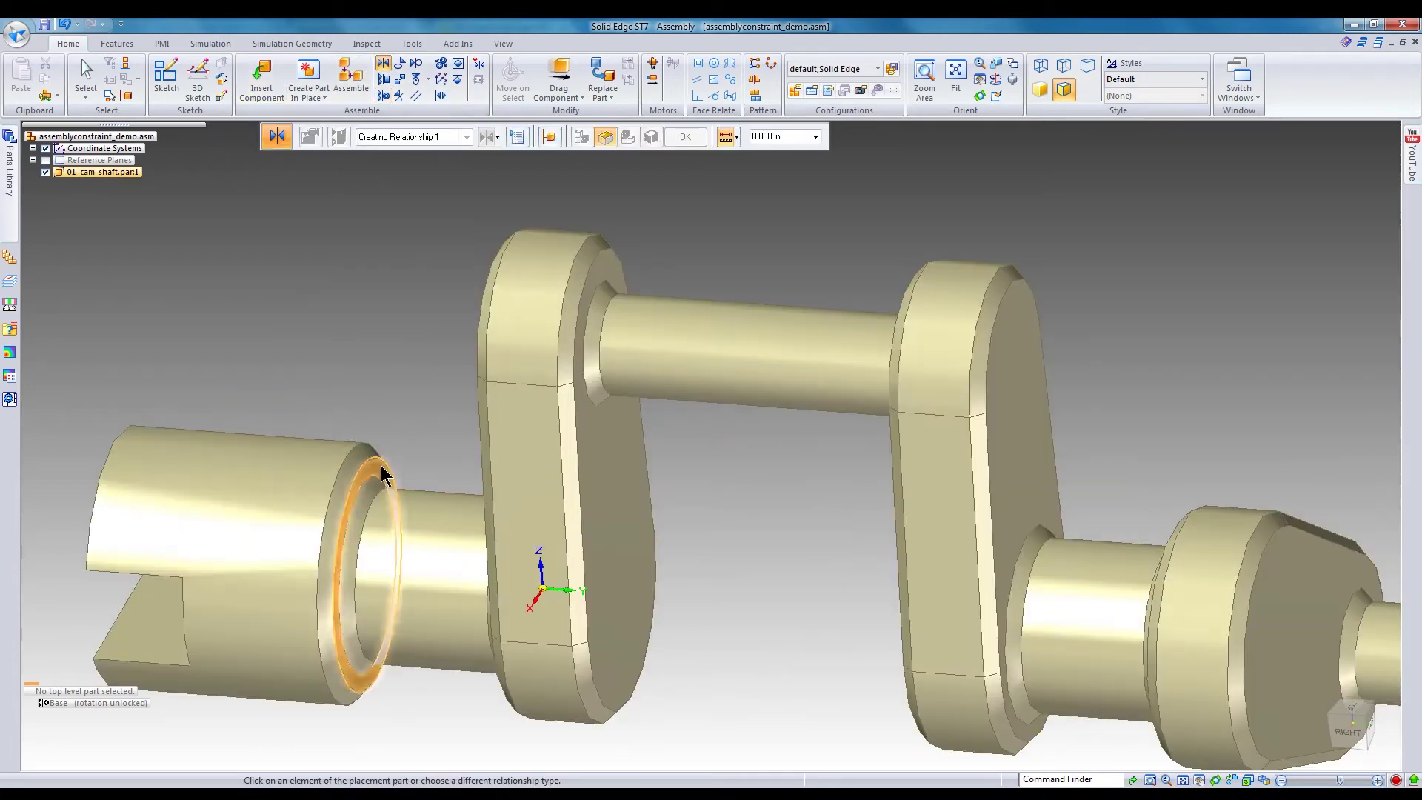
pyautogui.click(380, 458)
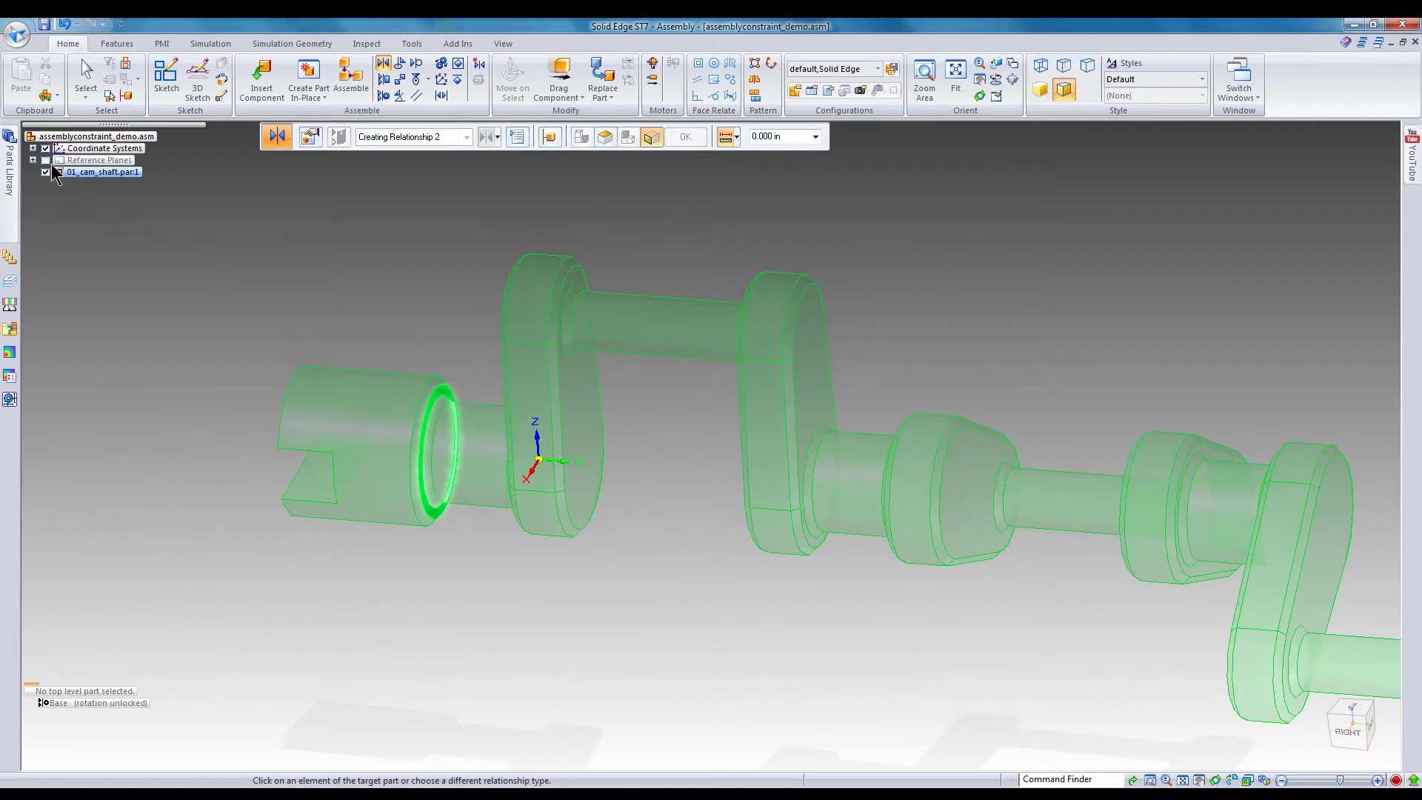
pyautogui.click(45, 160)
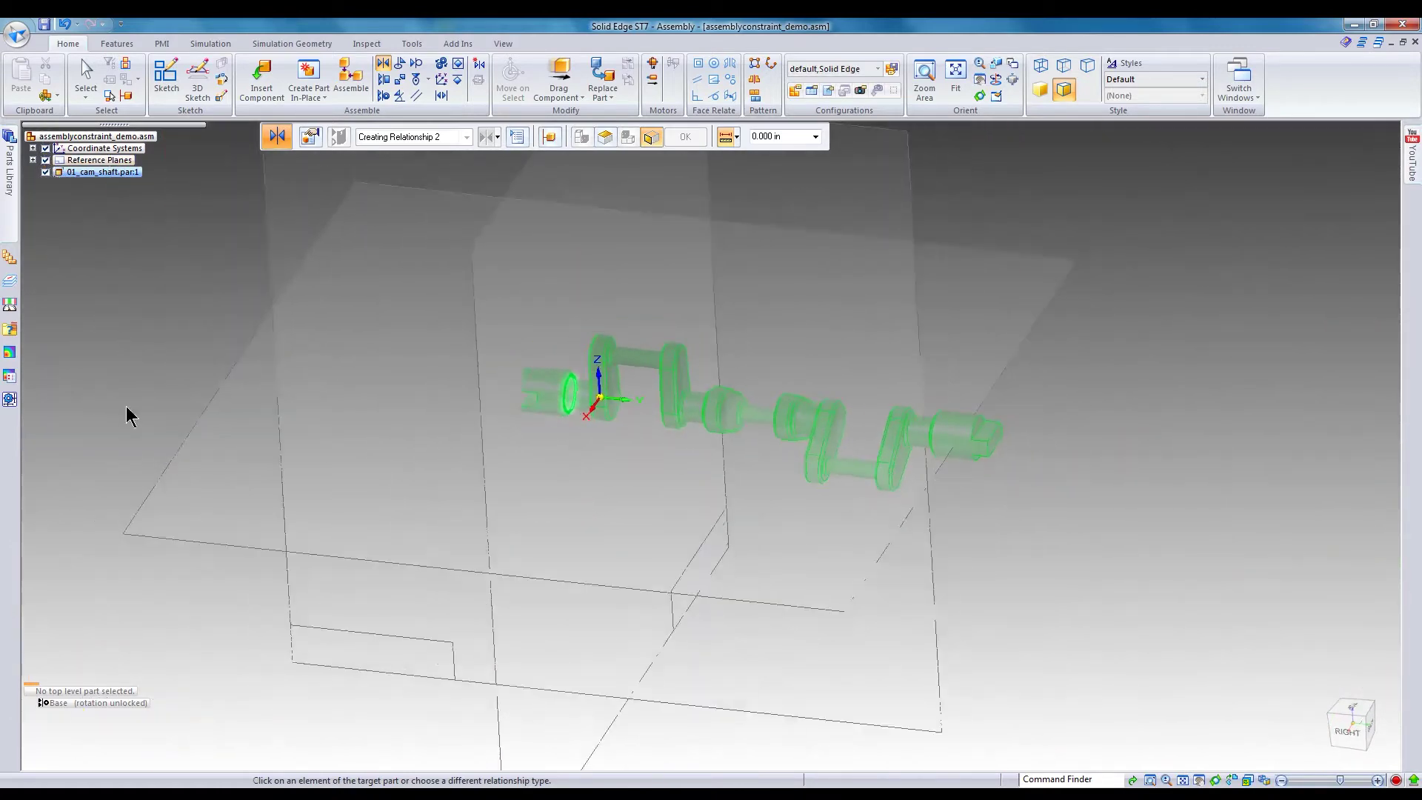
pyautogui.moveTo(127, 413); pyautogui.dragTo(434, 270, button='middle')
pyautogui.click(491, 240)
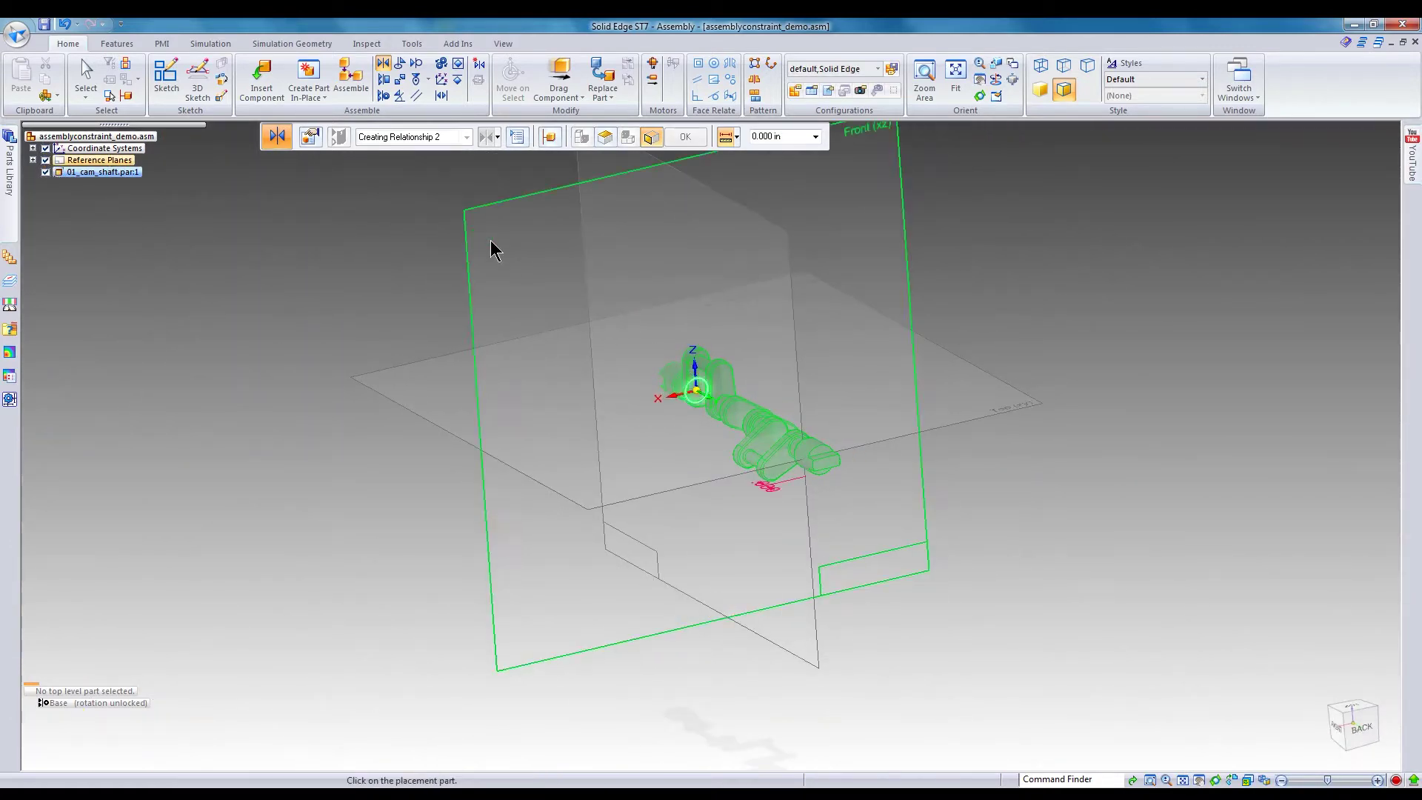
pyautogui.click(45, 160)
pyautogui.hotkey('ctrl', 'shift', 'f')
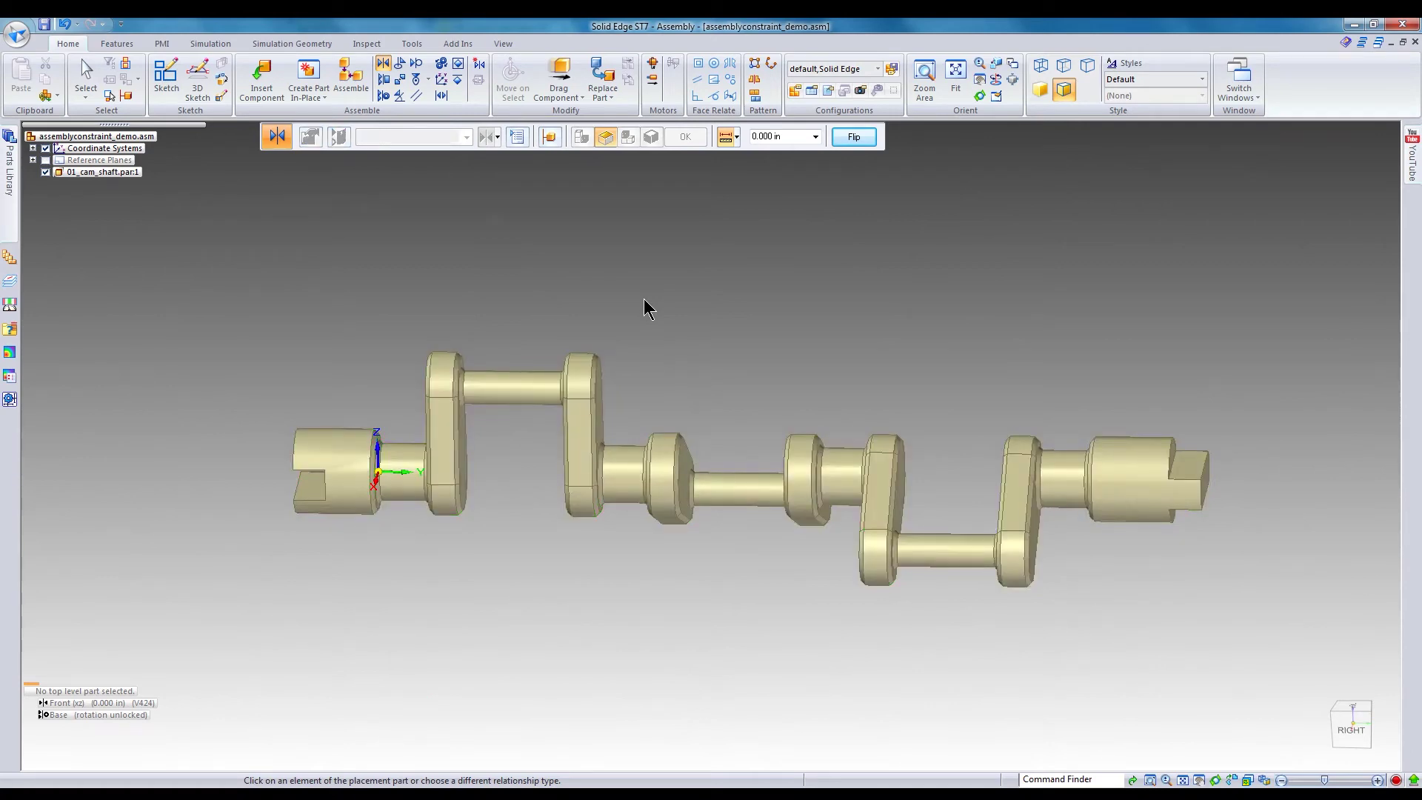
# Step: Spin the shaft with Drag Component to confirm it still rotates freely
pyautogui.click(559, 78)
pyautogui.click(693, 444)
pyautogui.moveTo(695, 444); pyautogui.dragTo(533, 411)
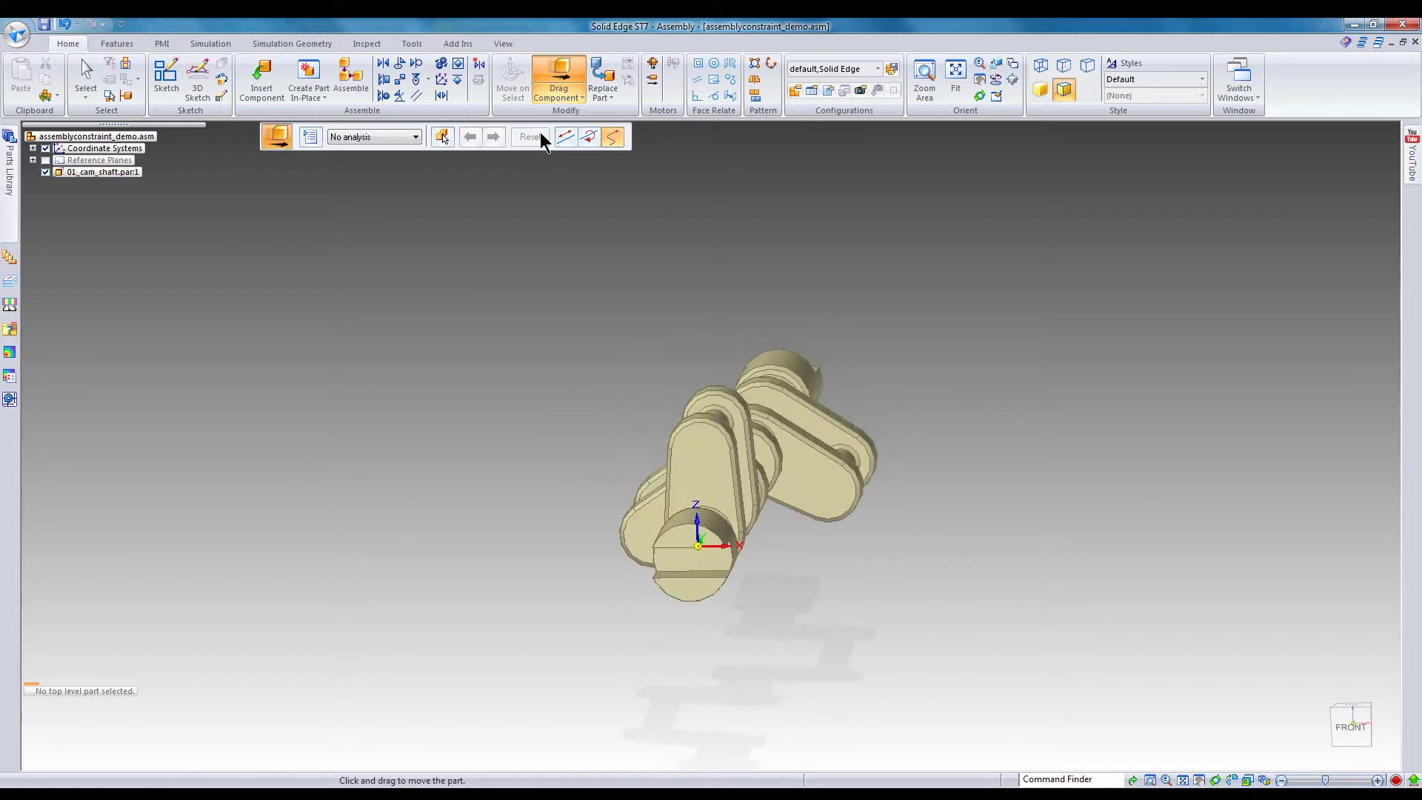
pyautogui.press('Escape')
# Step: Switch to isometric view and add a second 01_cam_shaft from the Parts Library
pyautogui.hotkey('ctrl', 'i')
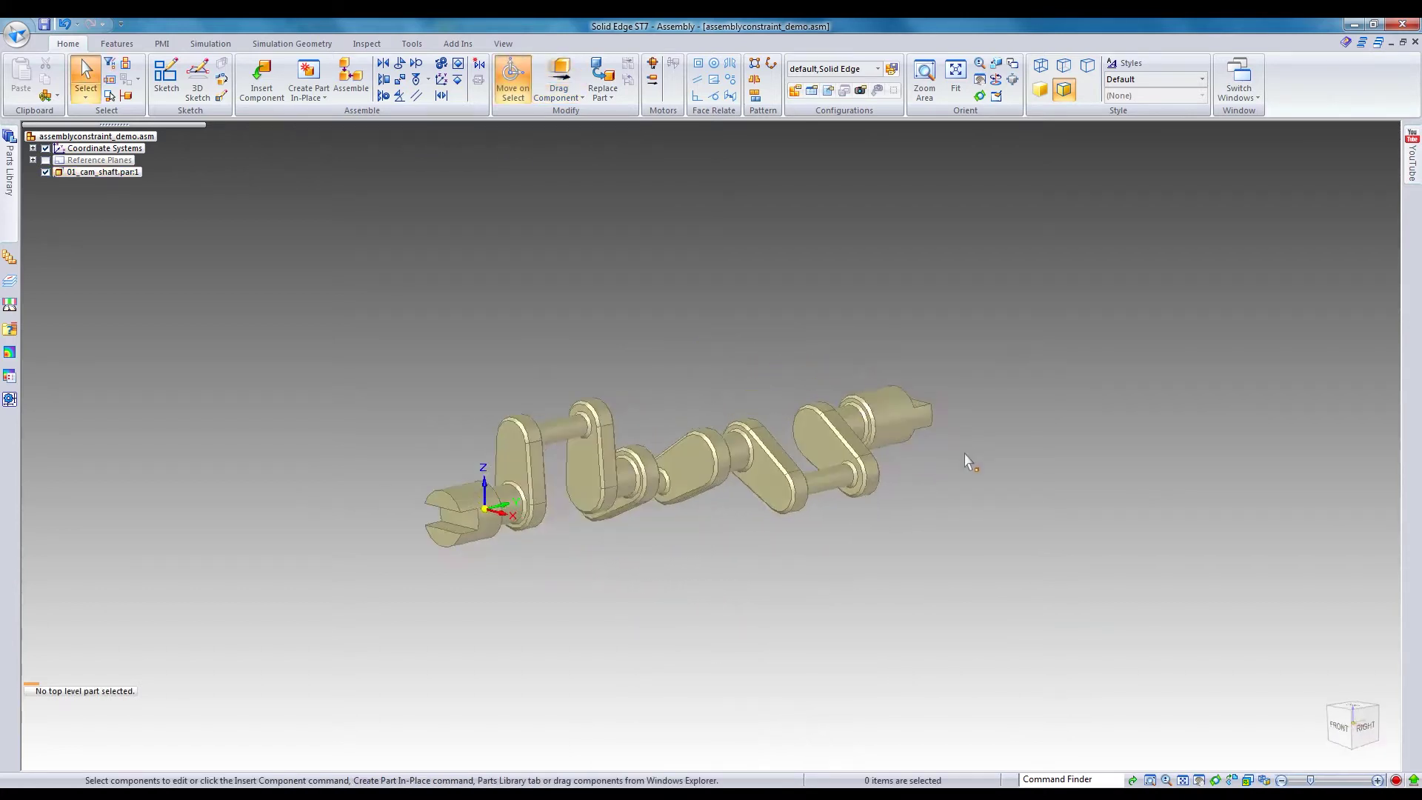
pyautogui.click(7, 197)
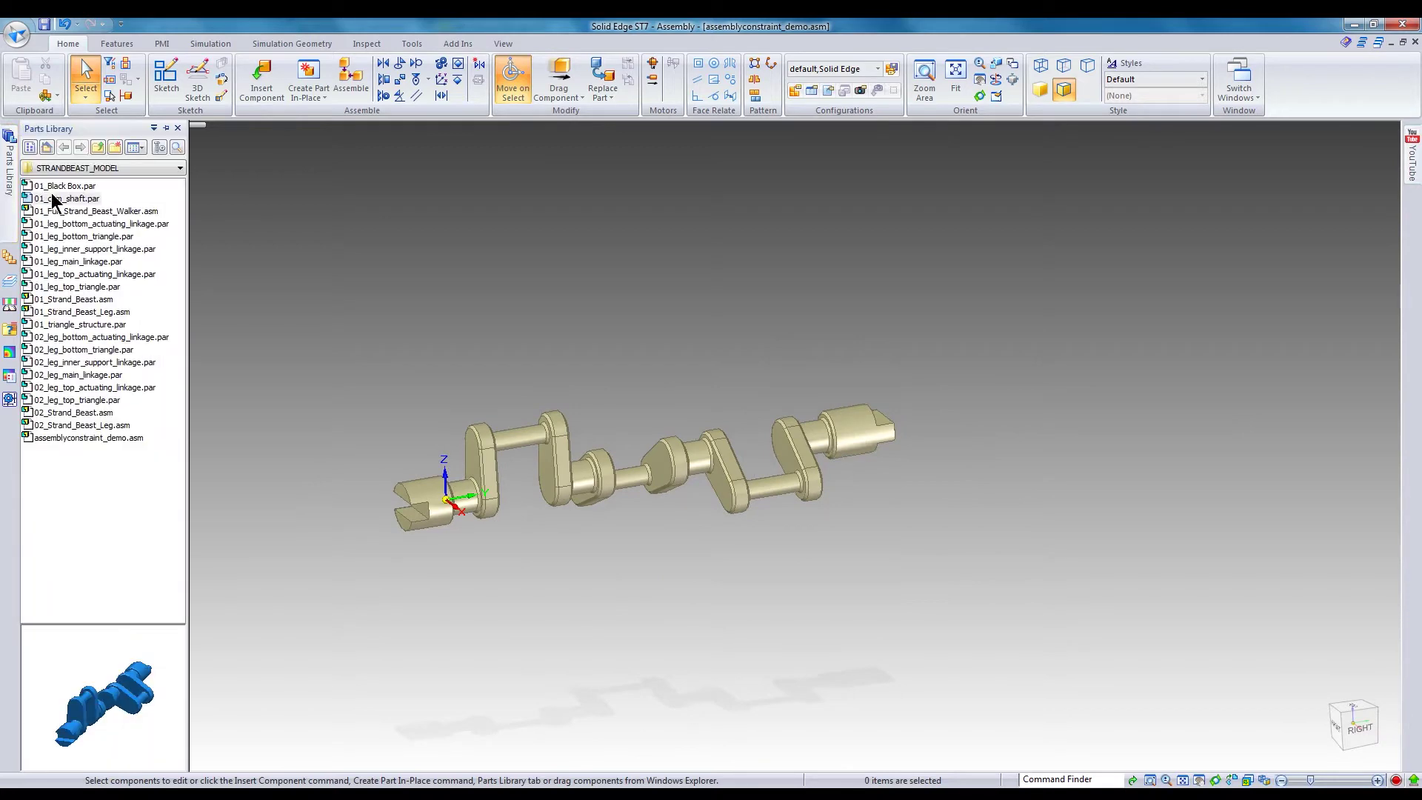
pyautogui.moveTo(55, 197); pyautogui.dragTo(647, 267)
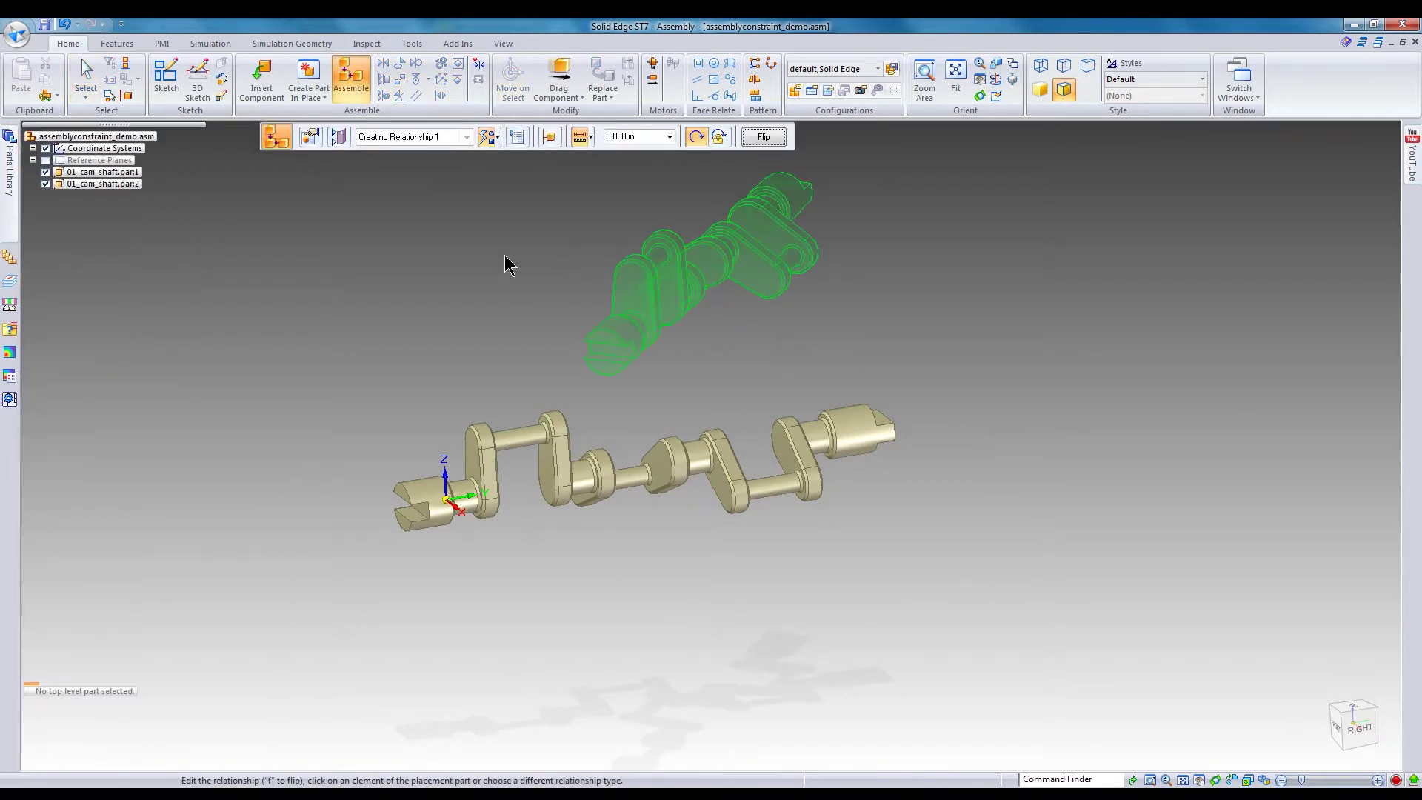
# Step: Mate the new shaft's end face to the first shaft's end
pyautogui.scroll(5, 520, 372)
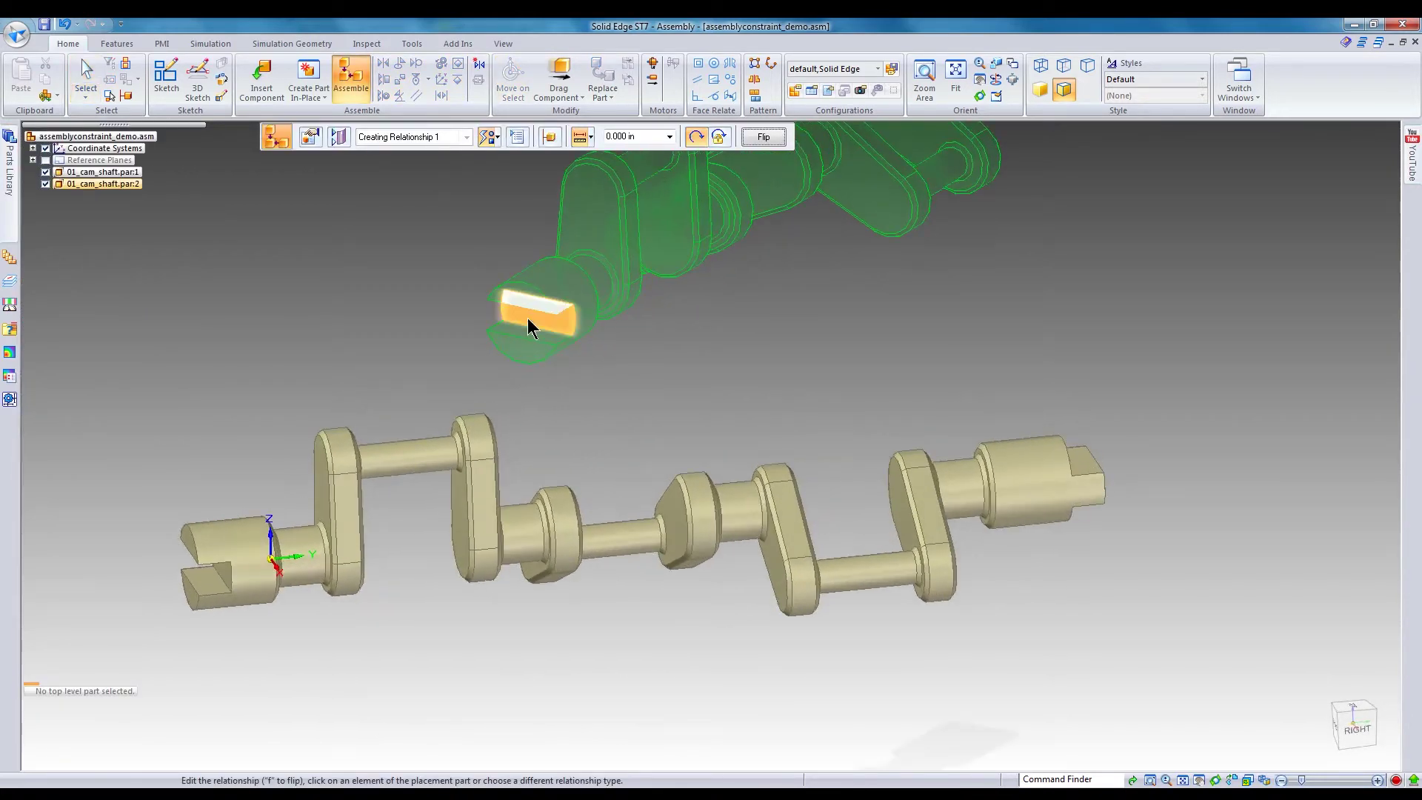
pyautogui.click(527, 318)
pyautogui.scroll(-3, 533, 444)
pyautogui.moveTo(534, 444); pyautogui.dragTo(893, 487, button='middle')
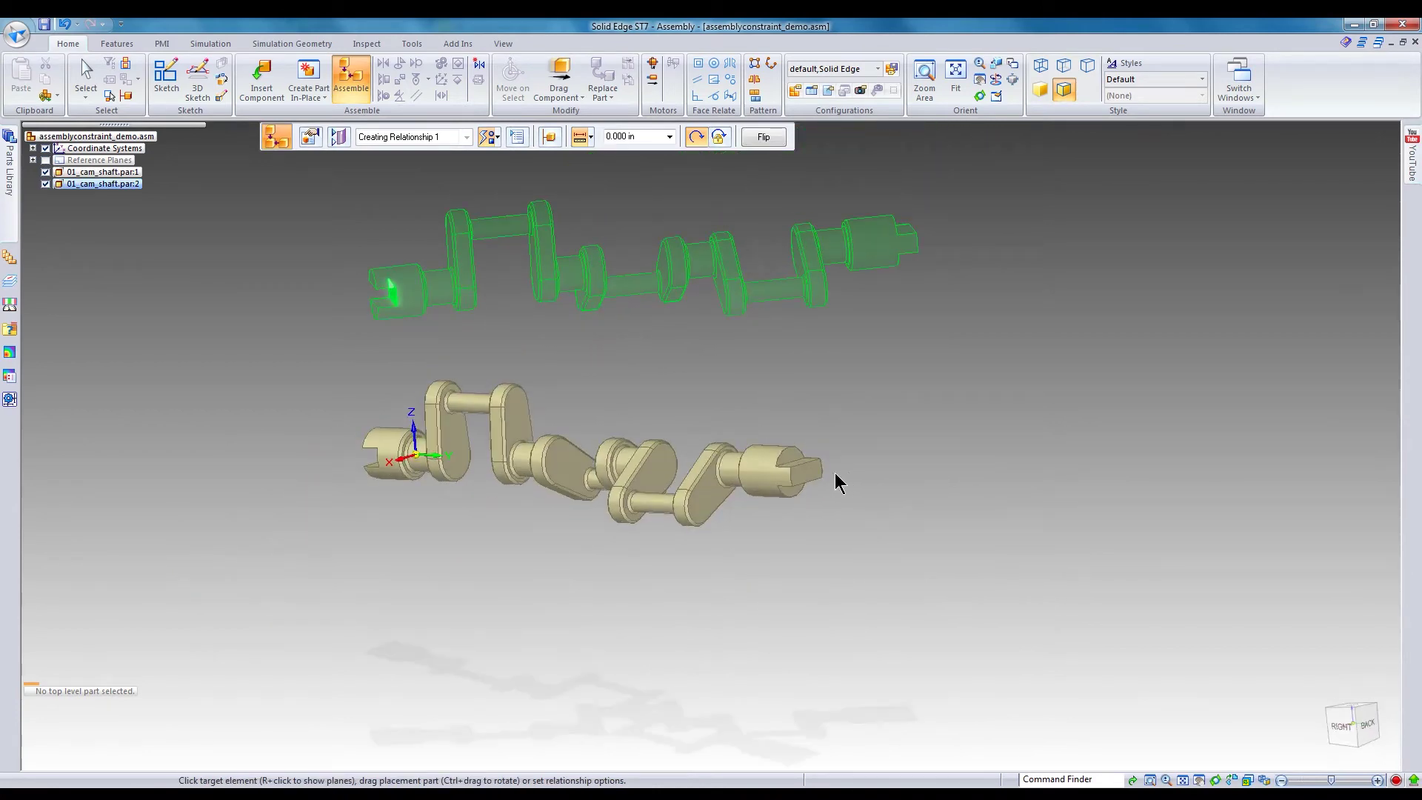
pyautogui.click(807, 477)
# Step: Constrain another face of the new shaft against a face on the first shaft
pyautogui.moveTo(819, 563); pyautogui.dragTo(837, 566, button='middle')
pyautogui.scroll(3, 851, 572)
pyautogui.scroll(3, 871, 585)
pyautogui.click(873, 477)
pyautogui.moveTo(873, 476); pyautogui.dragTo(867, 673, button='middle')
pyautogui.scroll(2, 812, 574)
pyautogui.click(800, 459)
# Step: Align the new shaft's end cylinder coaxially with the first shaft's end
pyautogui.moveTo(799, 459); pyautogui.dragTo(845, 492, button='middle')
pyautogui.click(837, 417)
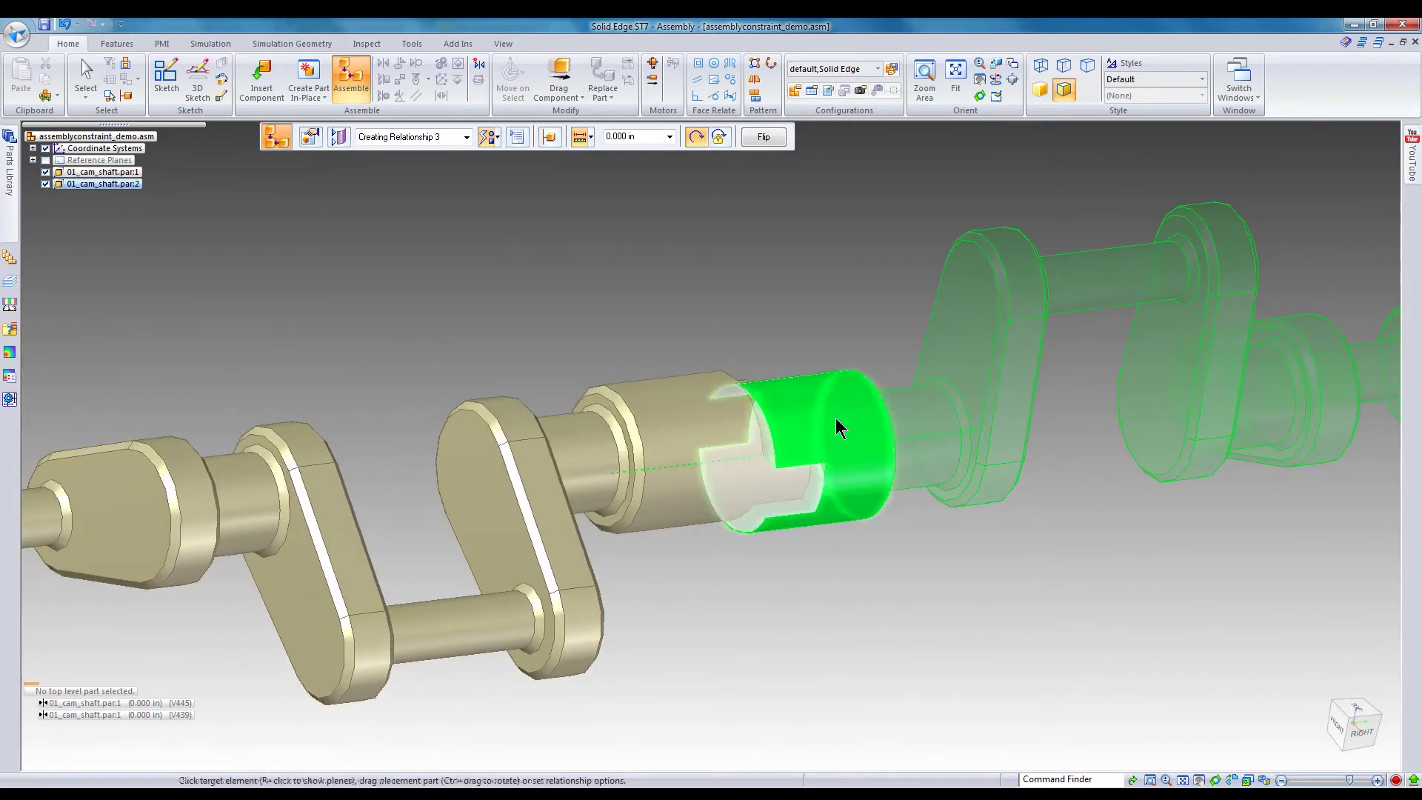
pyautogui.click(691, 419)
pyautogui.scroll(-5, 757, 567)
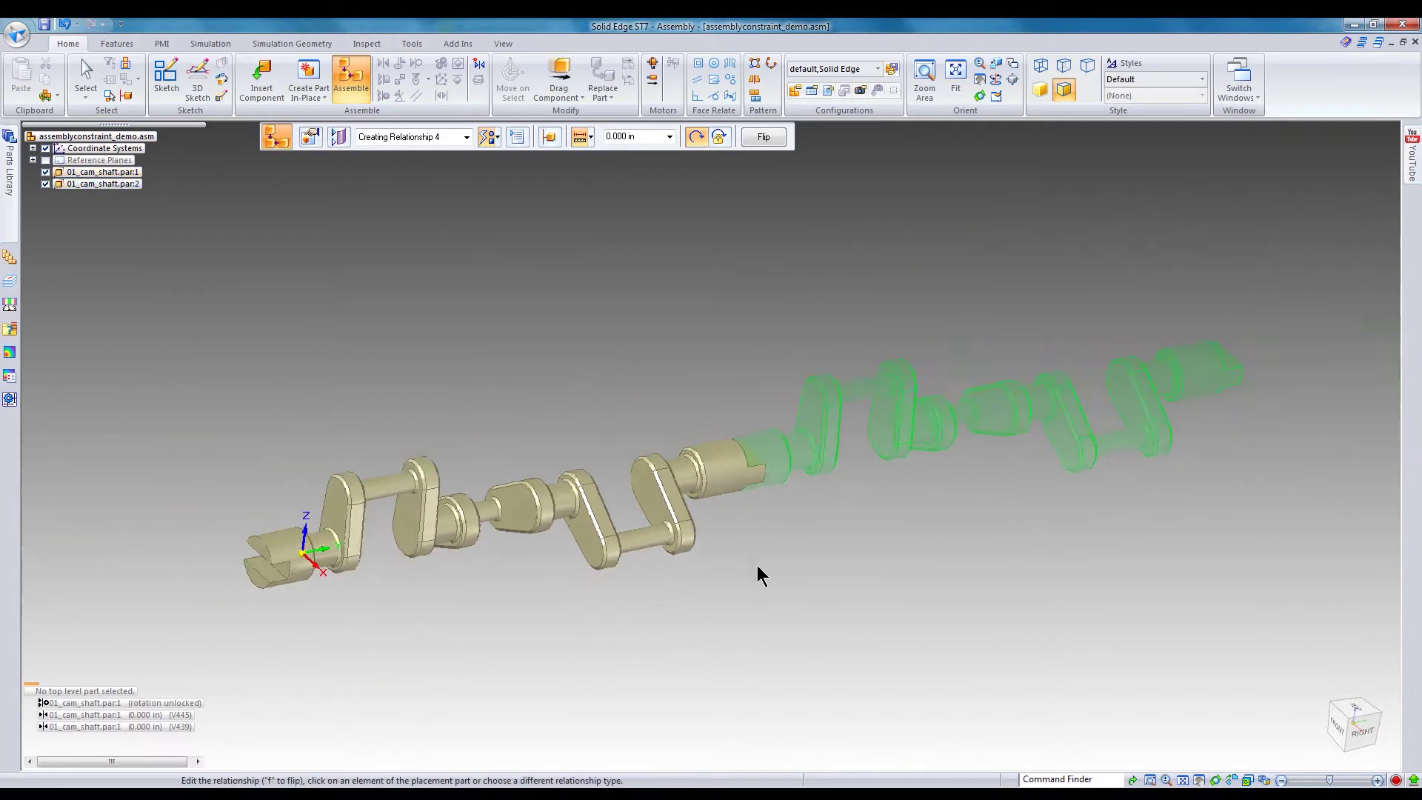
pyautogui.press('Escape')
# Step: Turn the joined shafts with Drag Component to check they rotate together, then reset
pyautogui.click(557, 98)
pyautogui.moveTo(705, 556); pyautogui.dragTo(521, 470)
pyautogui.click(528, 137)
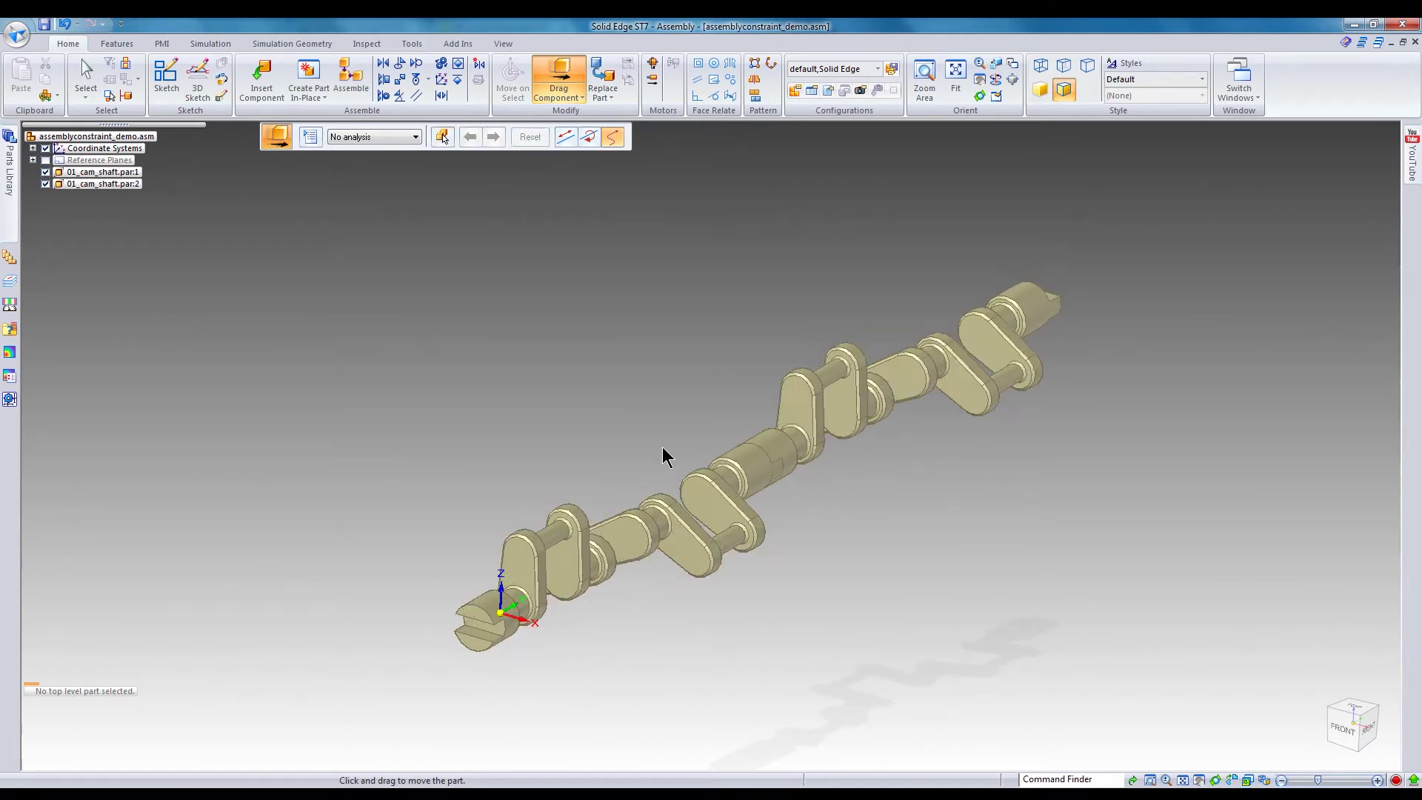
pyautogui.press('Escape')
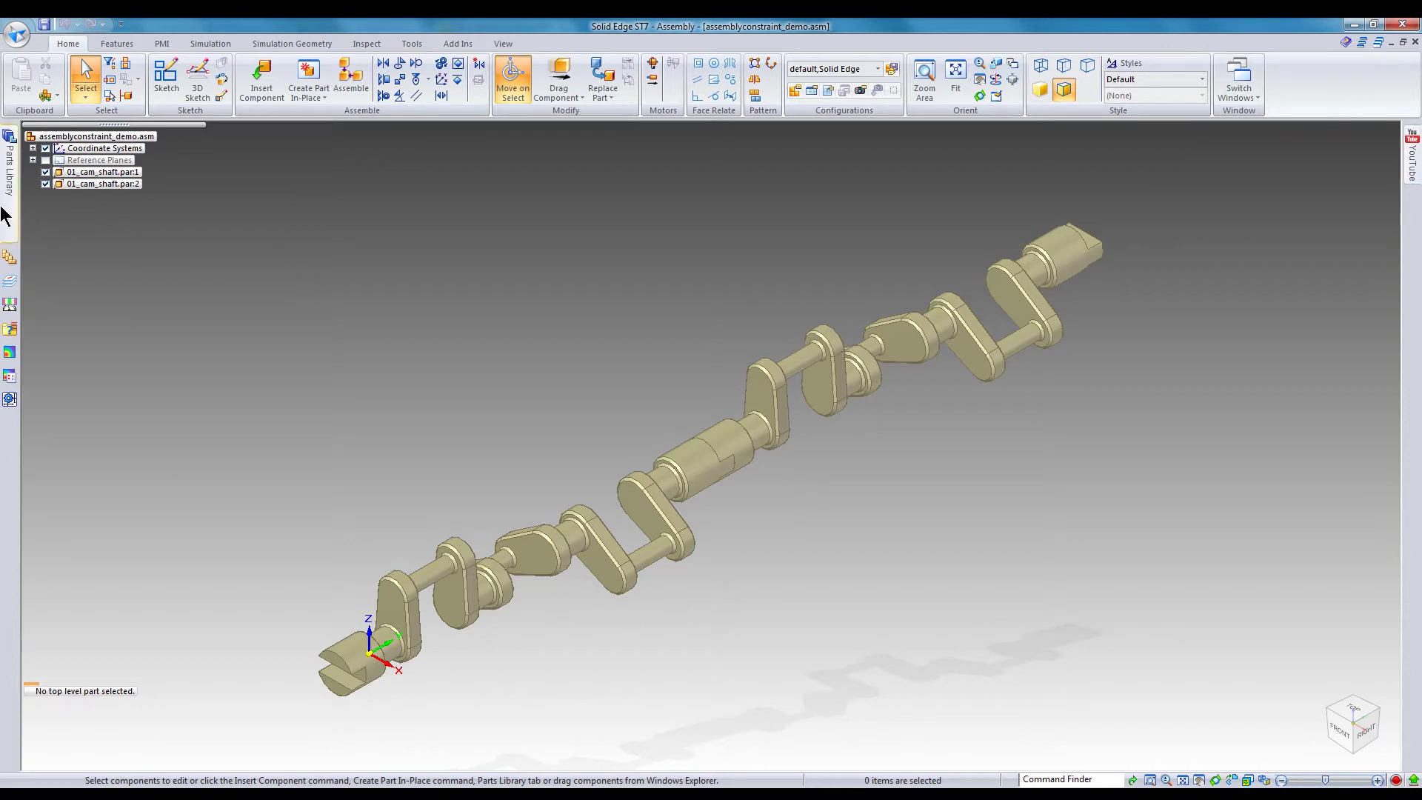
# Step: Add 01_triangle_structure from the Parts Library and seat its hole on the shaft end
pyautogui.click(7, 217)
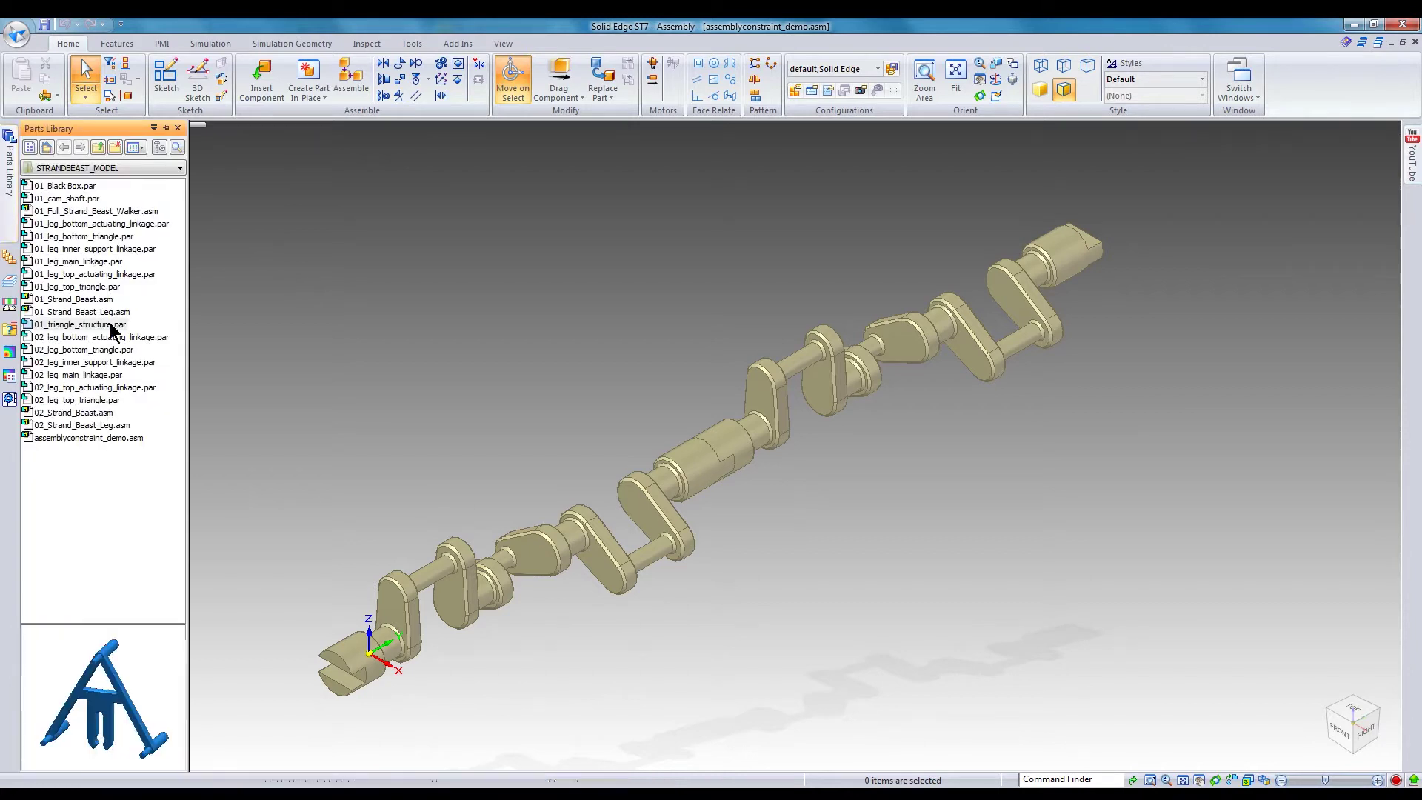
pyautogui.moveTo(113, 330); pyautogui.dragTo(397, 343)
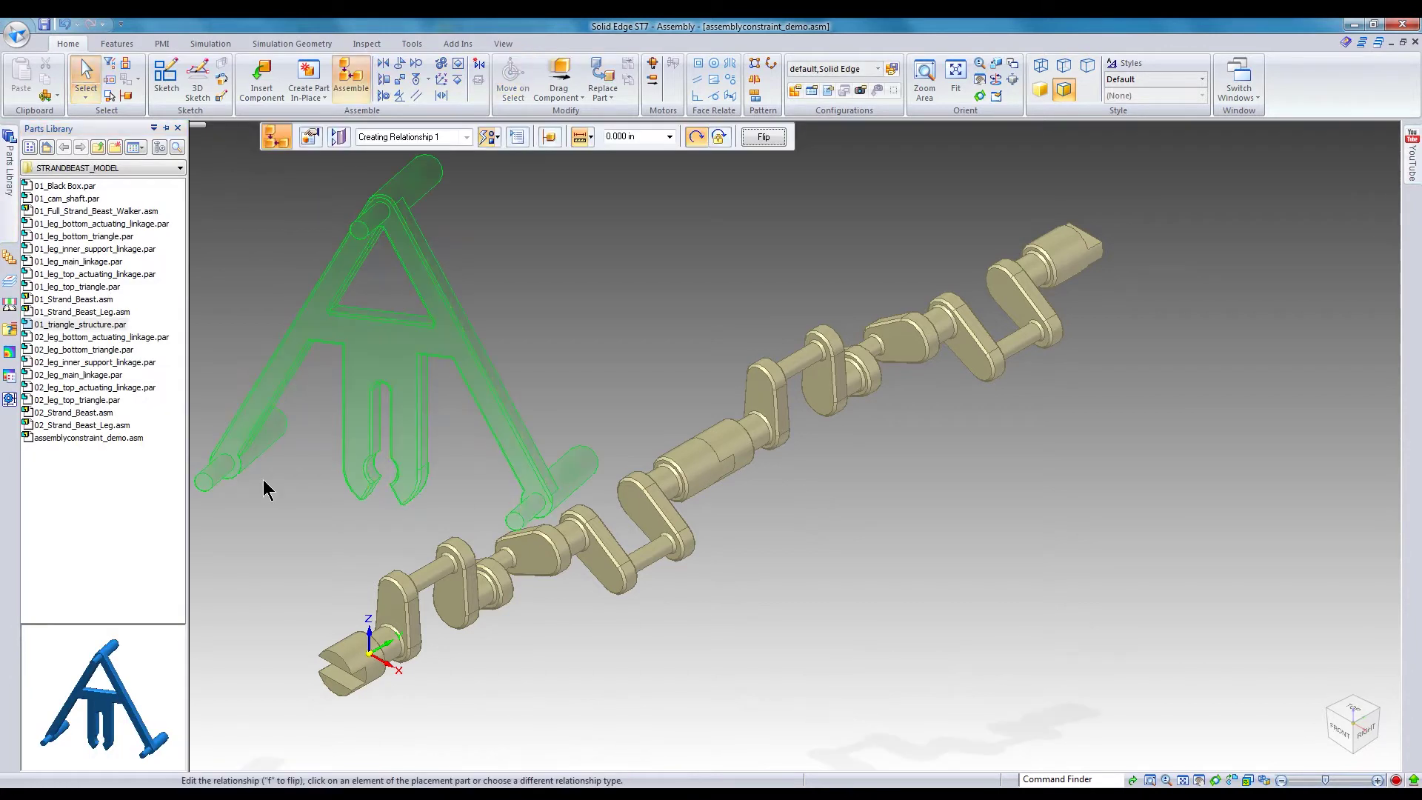
pyautogui.moveTo(304, 543); pyautogui.dragTo(251, 544, button='middle')
pyautogui.click(347, 452)
pyautogui.click(251, 544)
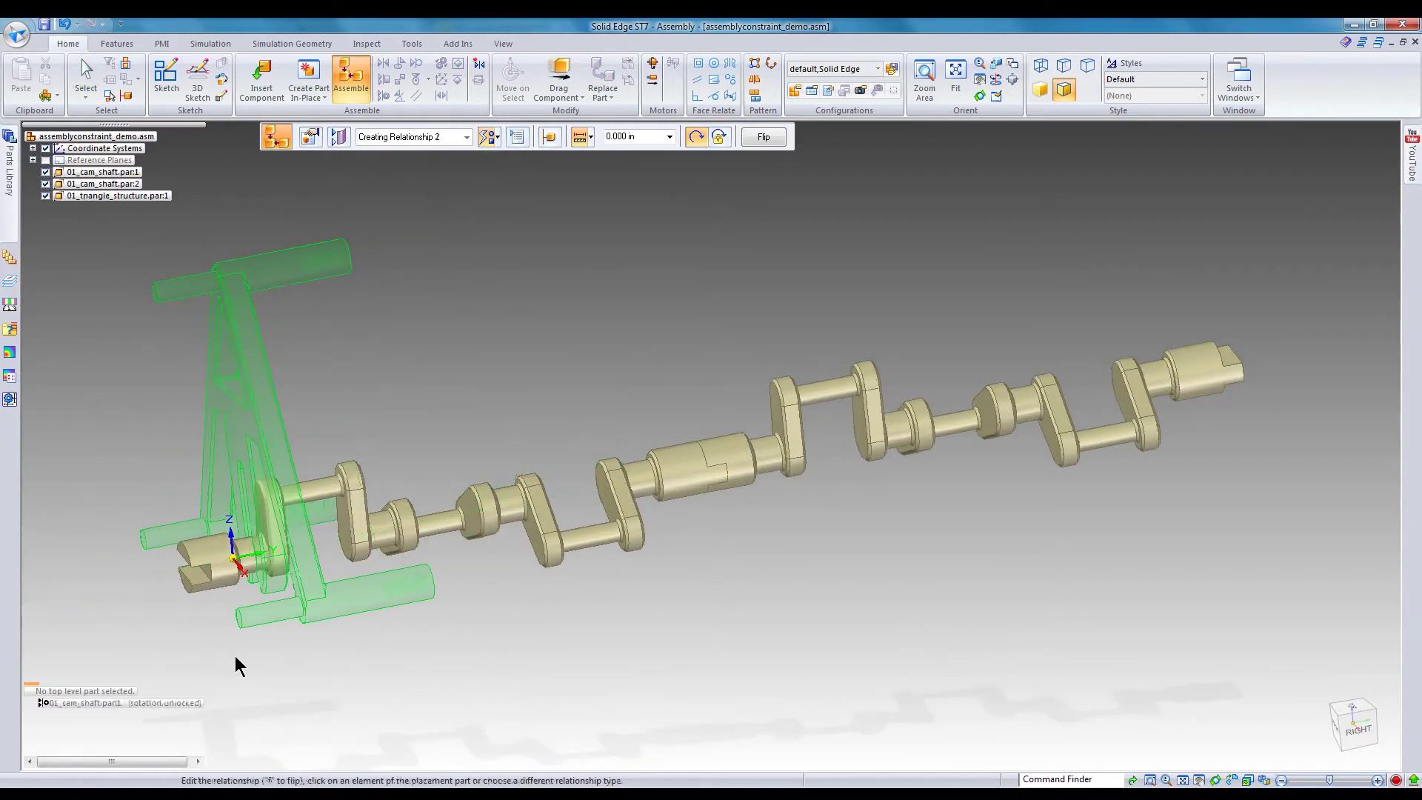
pyautogui.scroll(8, 237, 626)
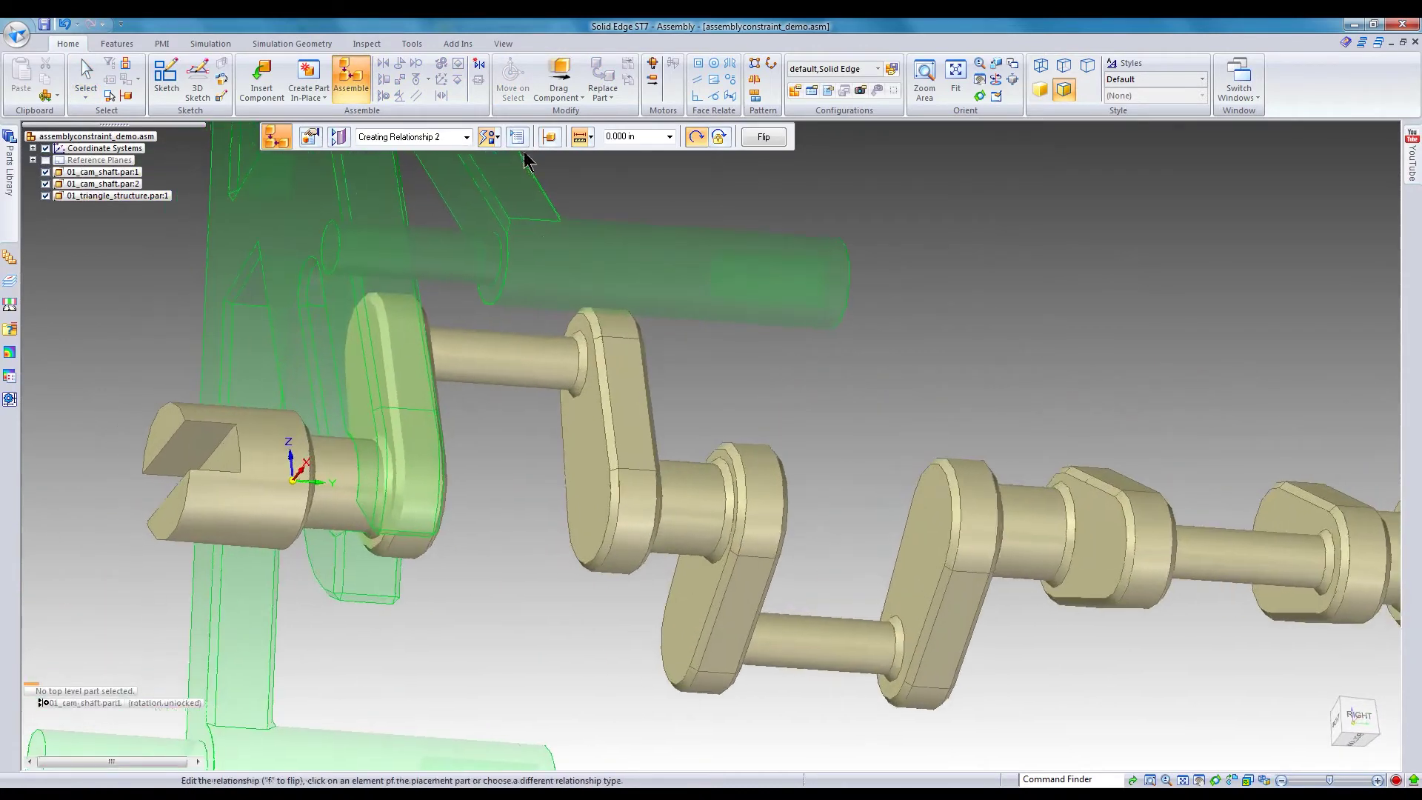
# Step: Centre the triangle structure on the shaft end's ring face with a center-plane relationship
pyautogui.click(490, 136)
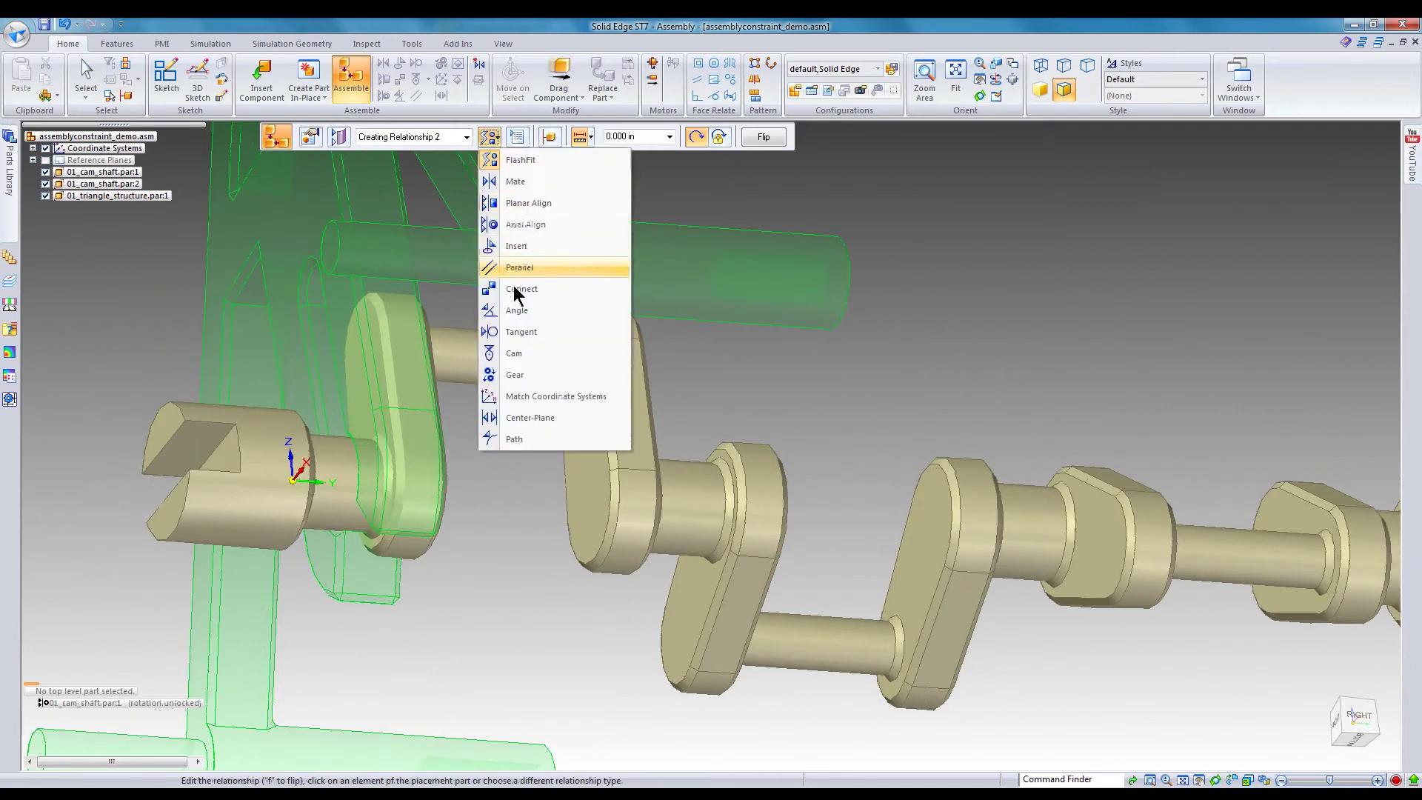
pyautogui.click(517, 419)
pyautogui.click(368, 594)
pyautogui.moveTo(354, 603); pyautogui.dragTo(344, 736, button='middle')
pyautogui.scroll(10, 396, 637)
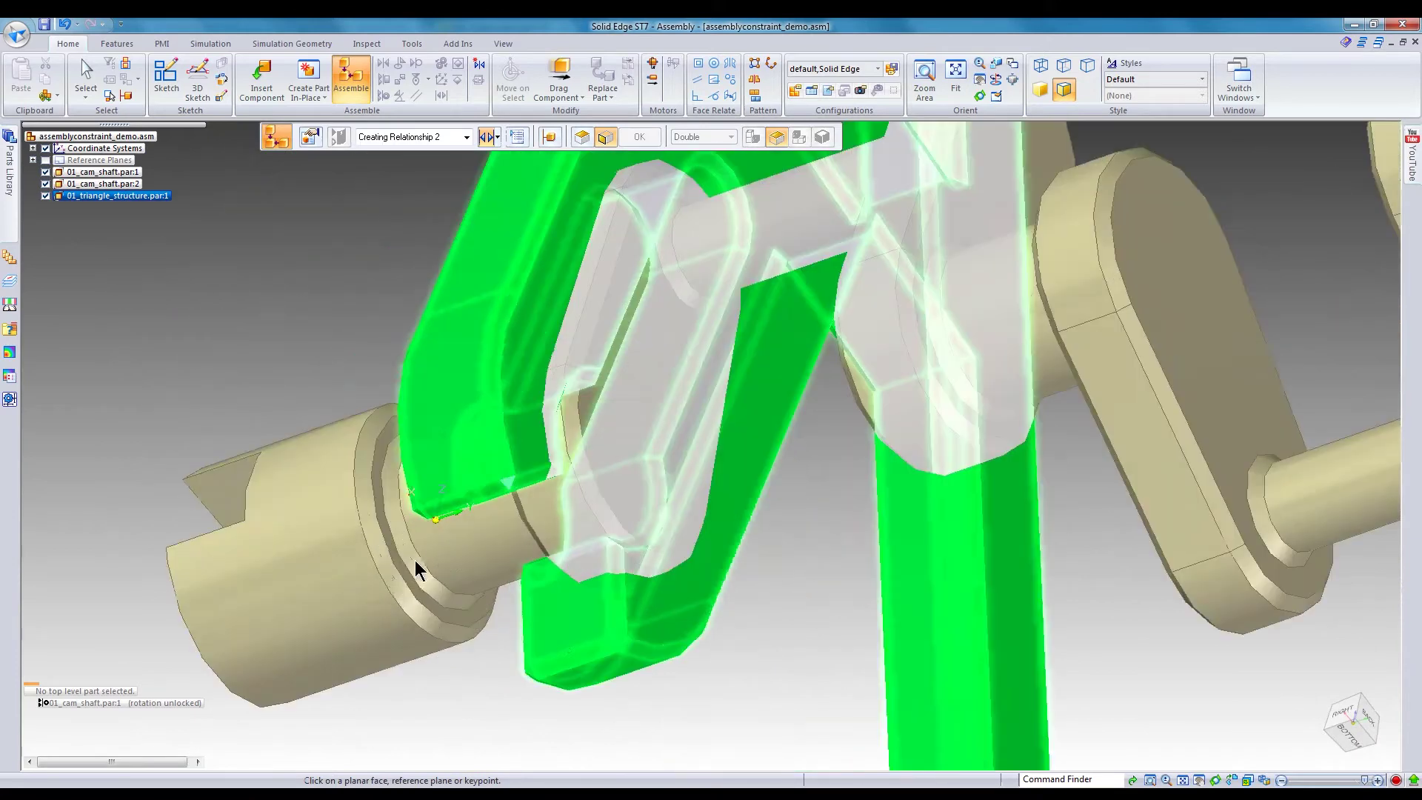
pyautogui.click(402, 567)
pyautogui.scroll(-10, 402, 567)
pyautogui.moveTo(456, 606); pyautogui.dragTo(886, 527, button='middle')
pyautogui.scroll(6, 886, 528)
pyautogui.click(742, 286)
pyautogui.scroll(-8, 724, 460)
pyautogui.moveTo(679, 535); pyautogui.dragTo(492, 117, button='middle')
# Step: Planar align the triangle's flat face to the Right plane with a Float offset
pyautogui.click(495, 135)
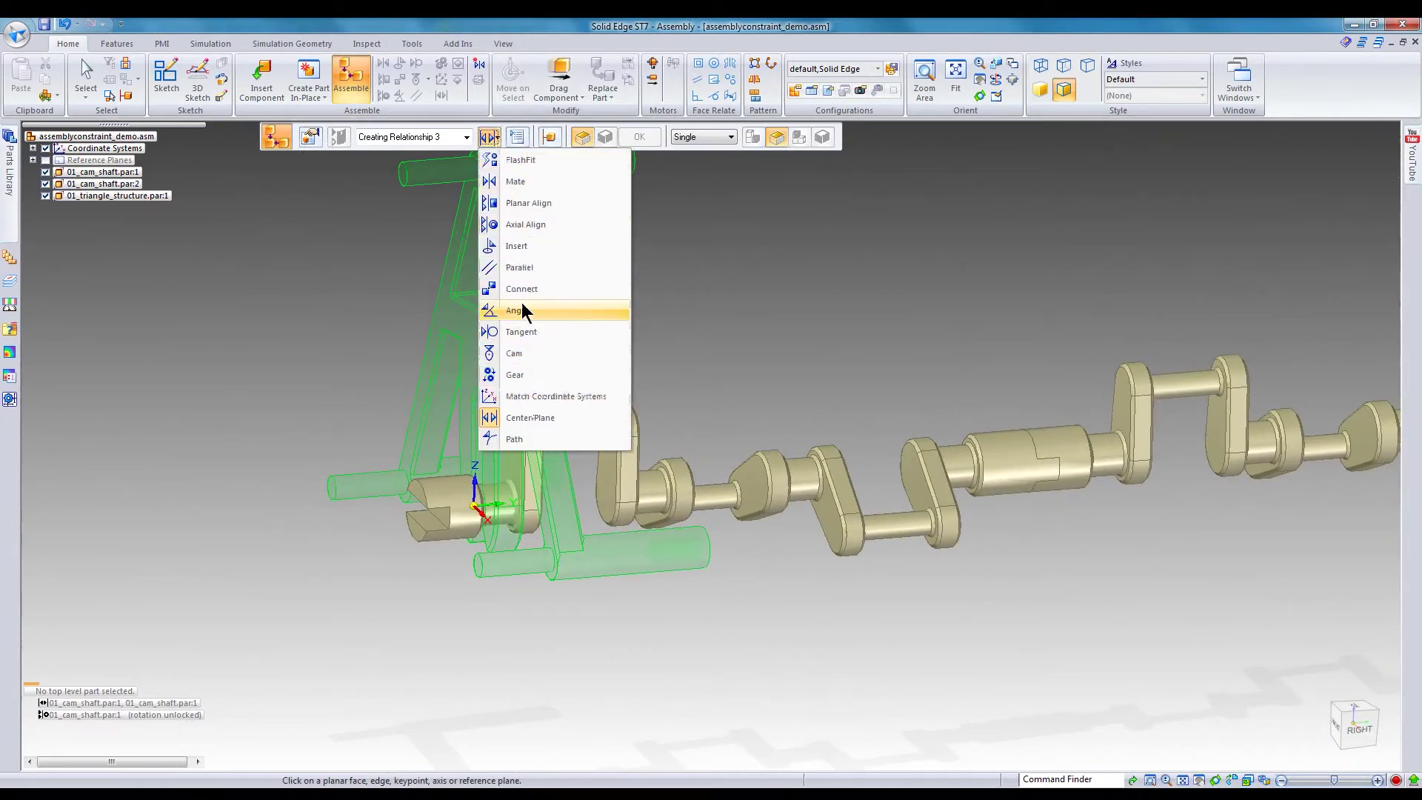
pyautogui.click(529, 203)
pyautogui.moveTo(510, 248); pyautogui.dragTo(714, 139, button='middle')
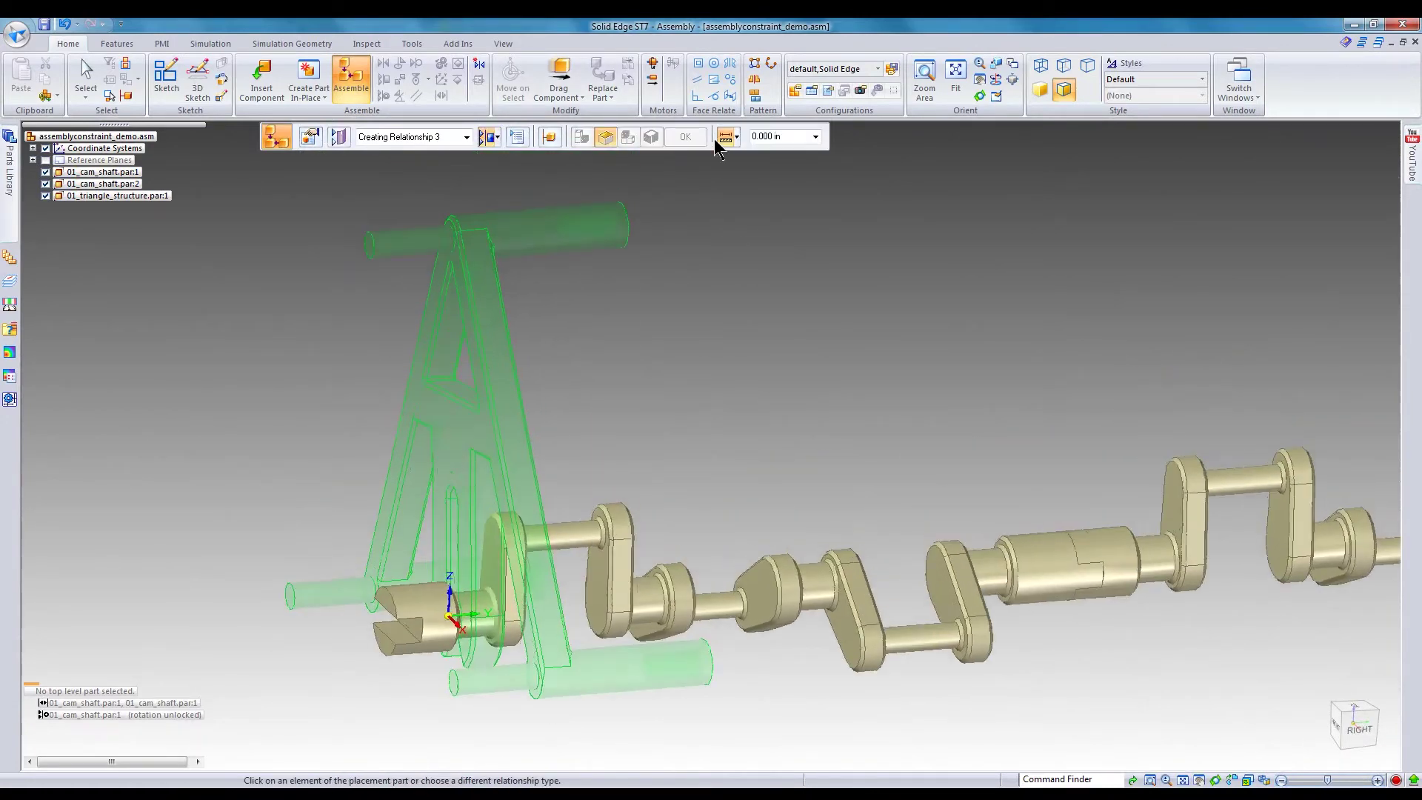
pyautogui.click(728, 136)
pyautogui.click(750, 175)
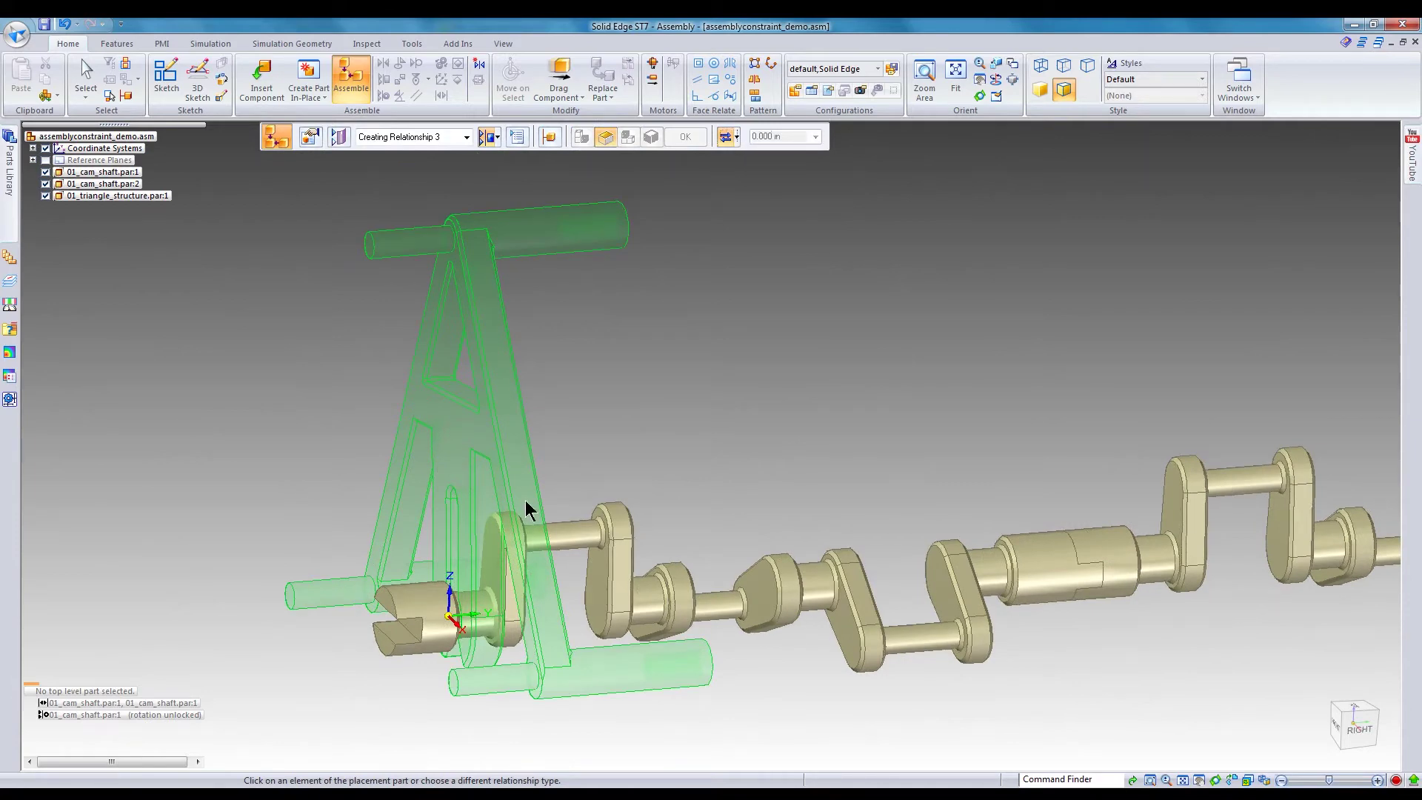
pyautogui.click(488, 511)
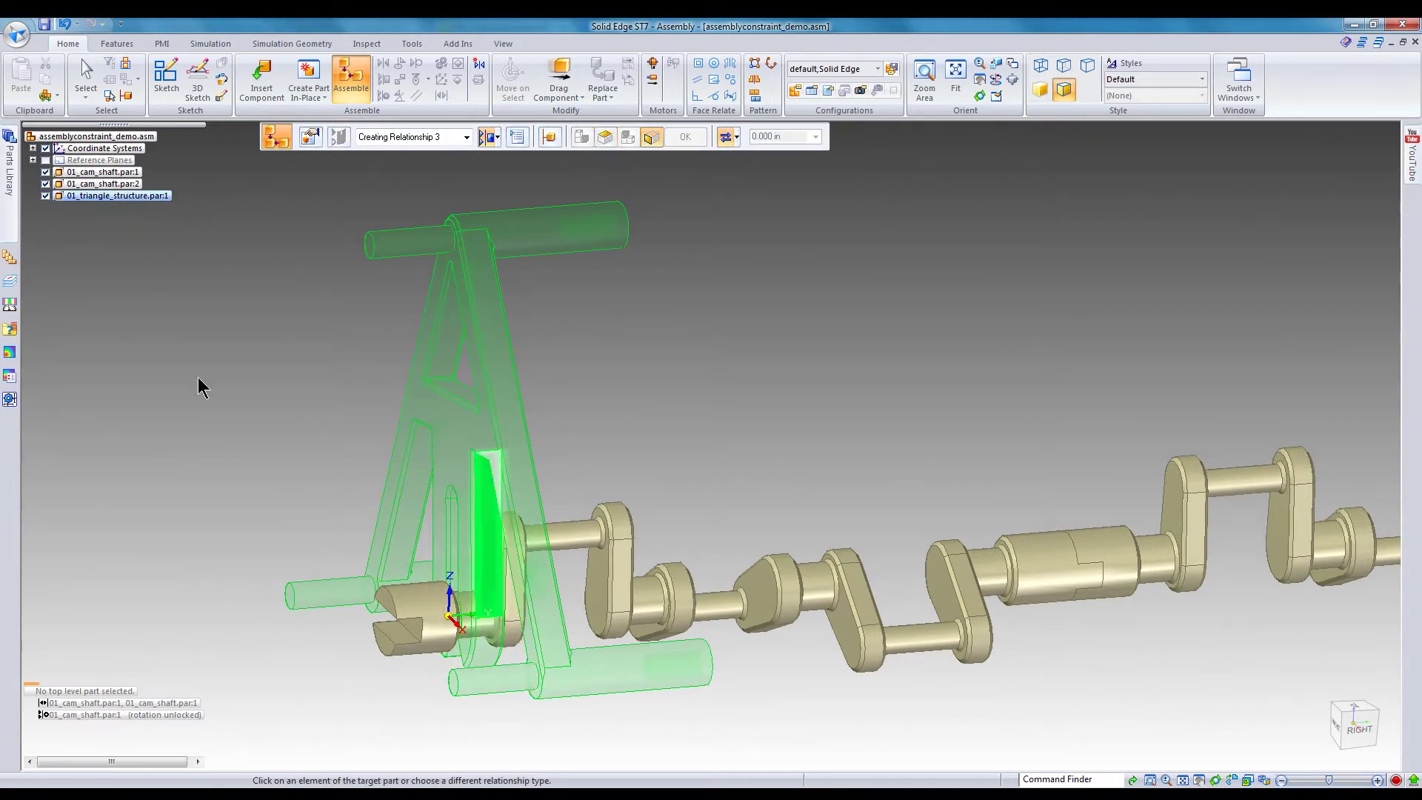
pyautogui.click(45, 160)
pyautogui.scroll(-2, 857, 296)
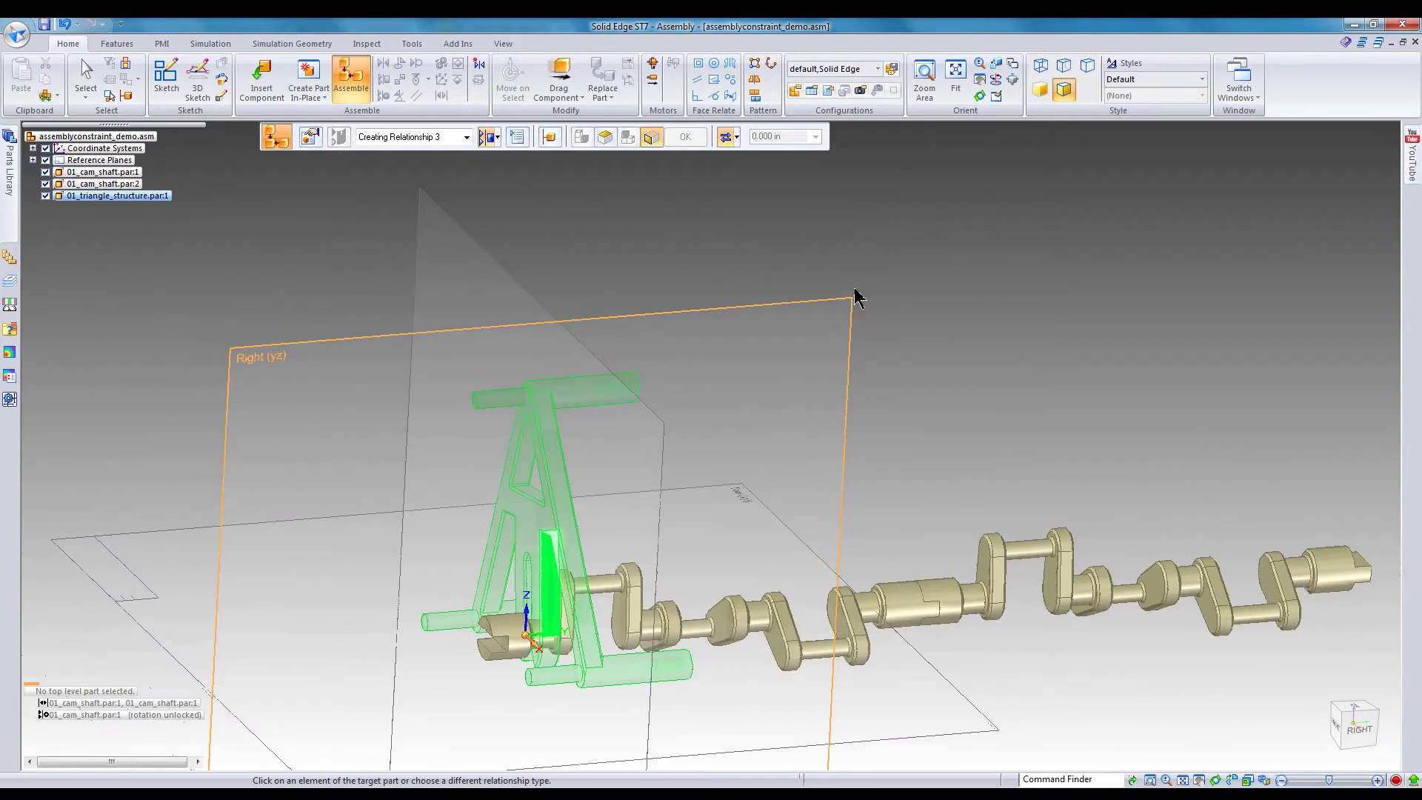
pyautogui.click(826, 346)
pyautogui.hotkey('ctrl', 'r')
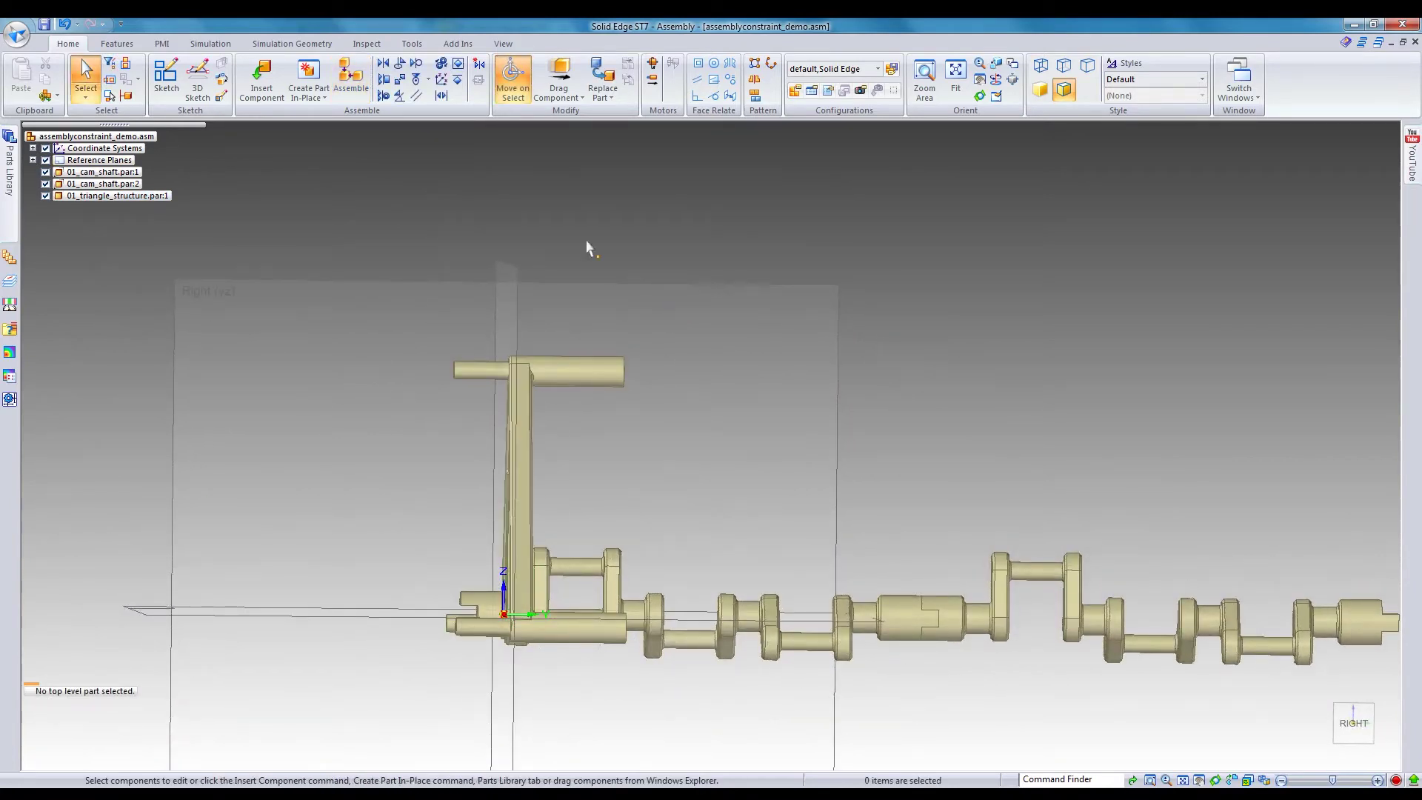
# Step: Start a sketch on the Right (yz) plane and include the triangle's top and bottom edges
pyautogui.click(175, 70)
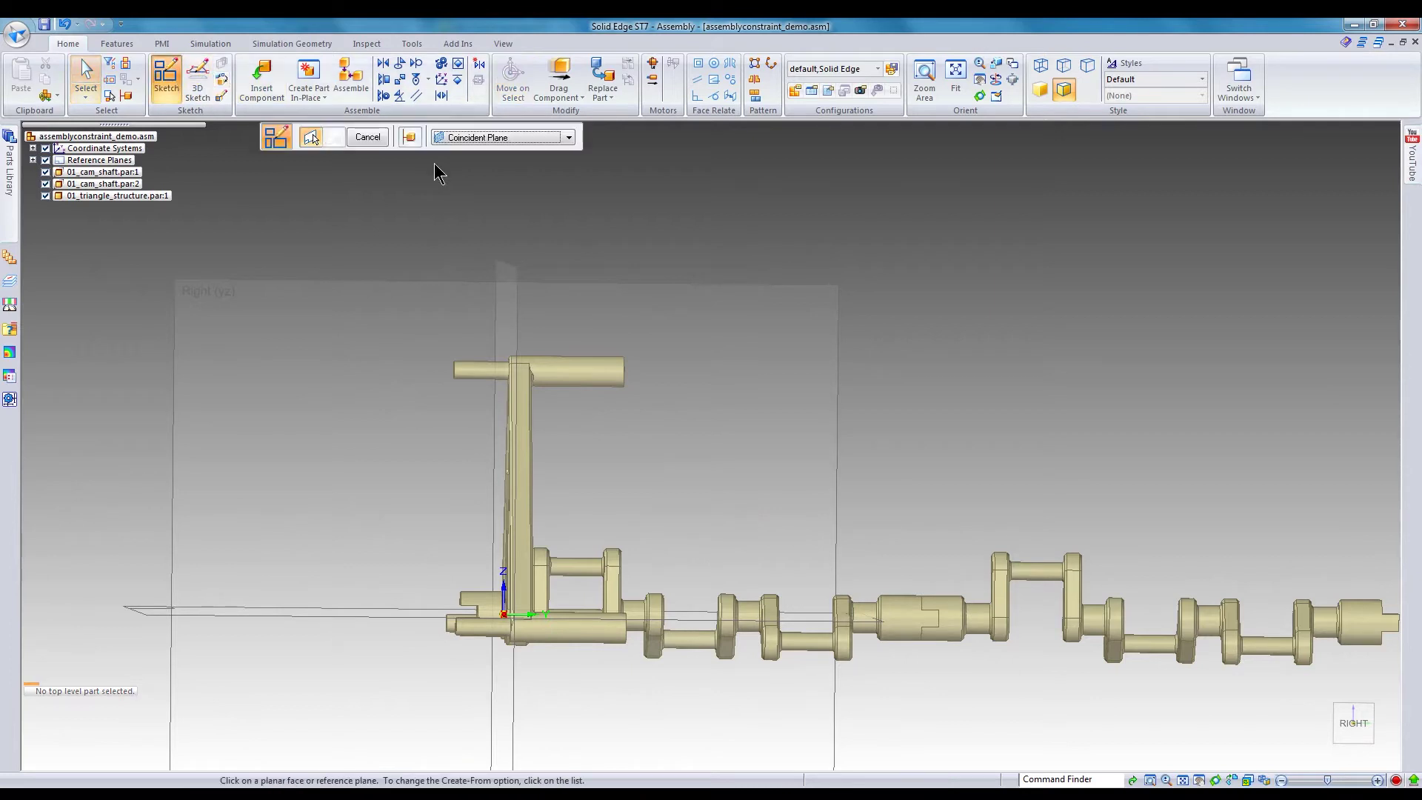
pyautogui.click(740, 307)
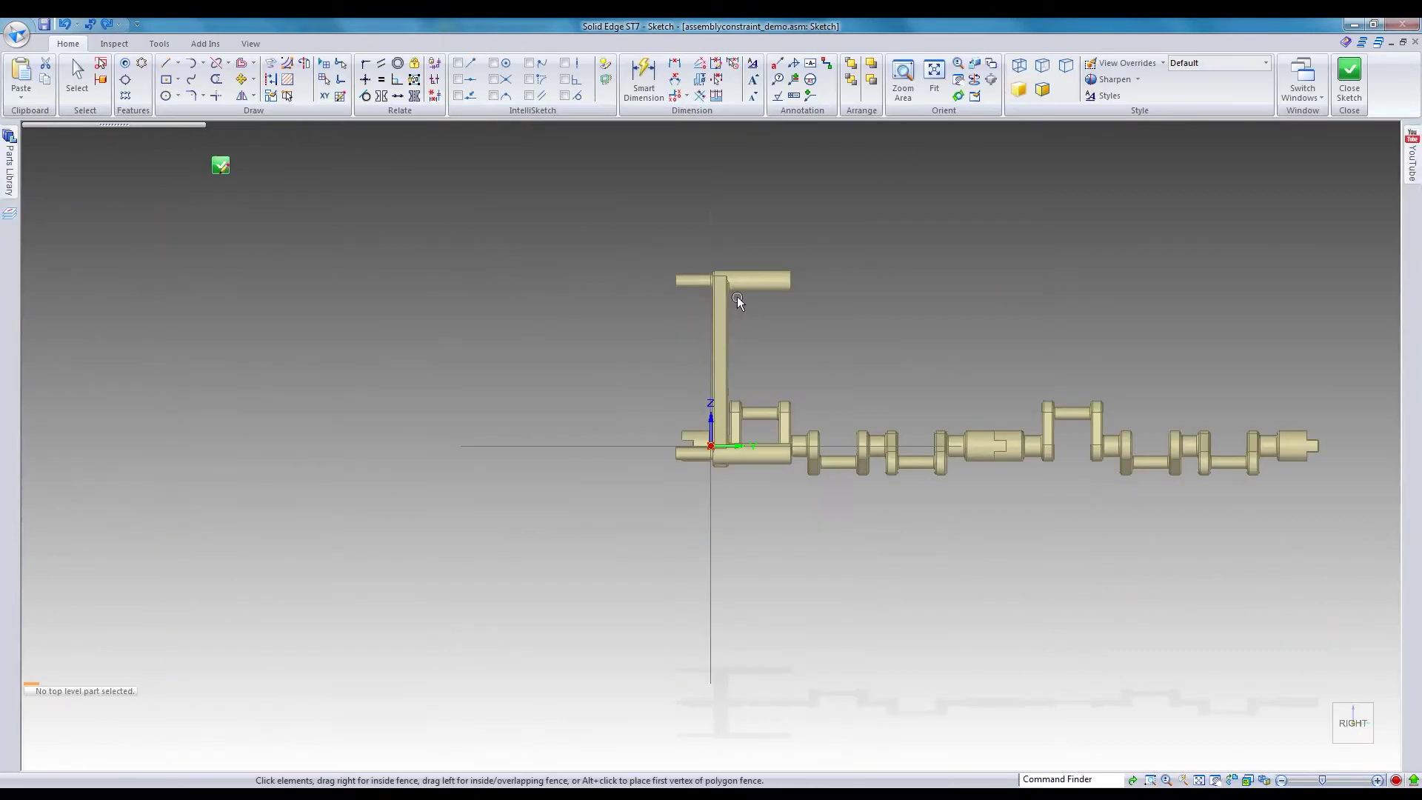
pyautogui.scroll(3, 817, 222)
pyautogui.scroll(1, 749, 413)
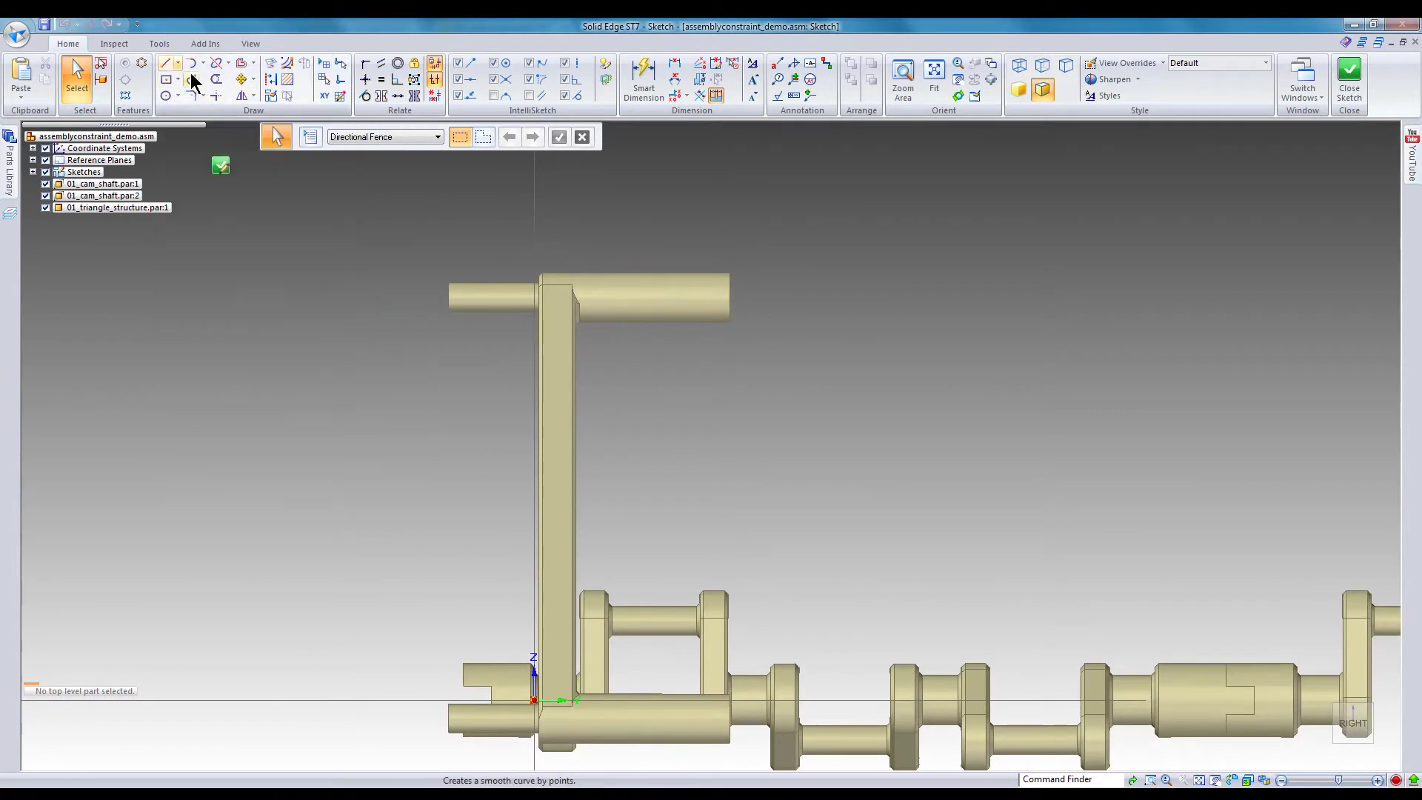
pyautogui.click(271, 68)
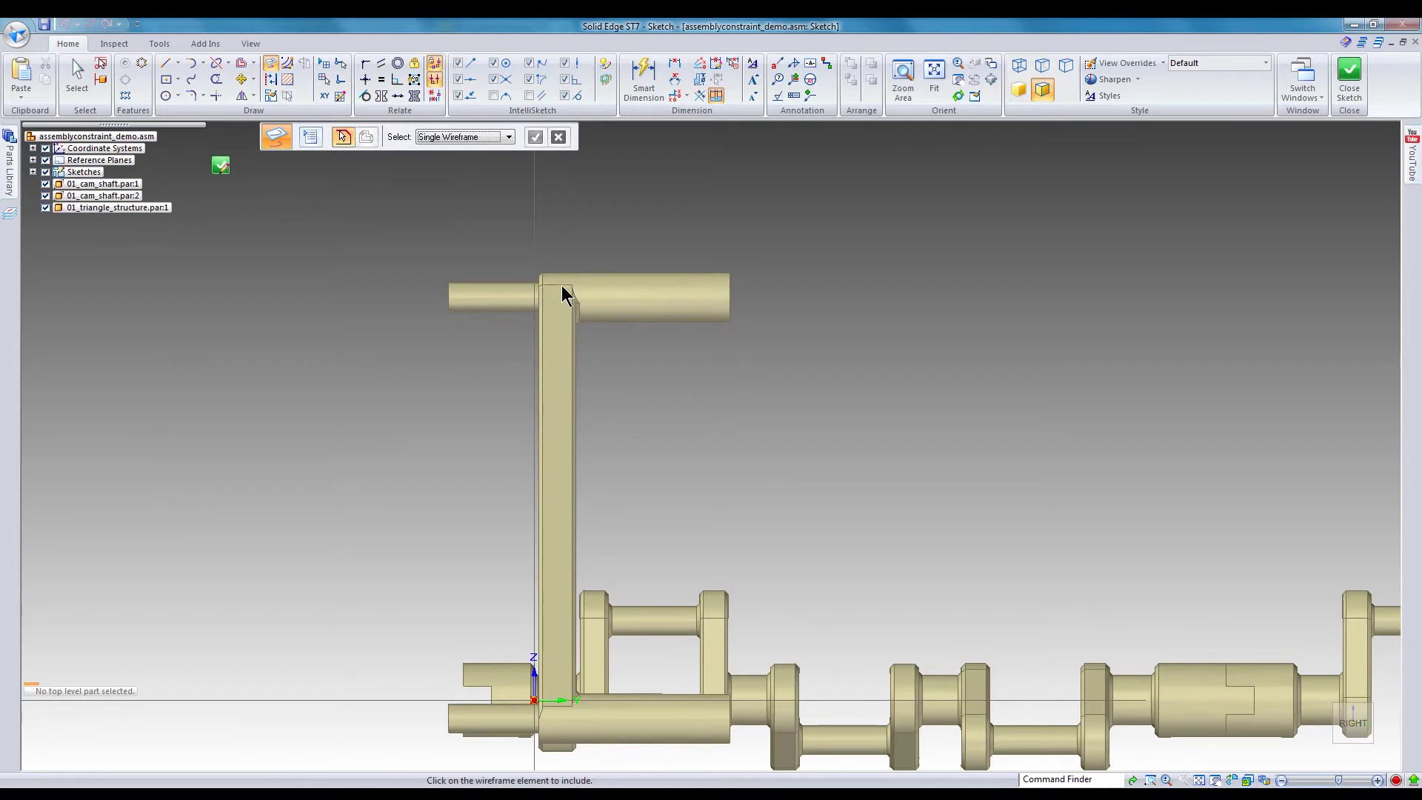
pyautogui.click(561, 286)
pyautogui.click(566, 711)
# Step: Draw a vertical line from the top edge endpoint to the bottom edge endpoint
pyautogui.click(166, 63)
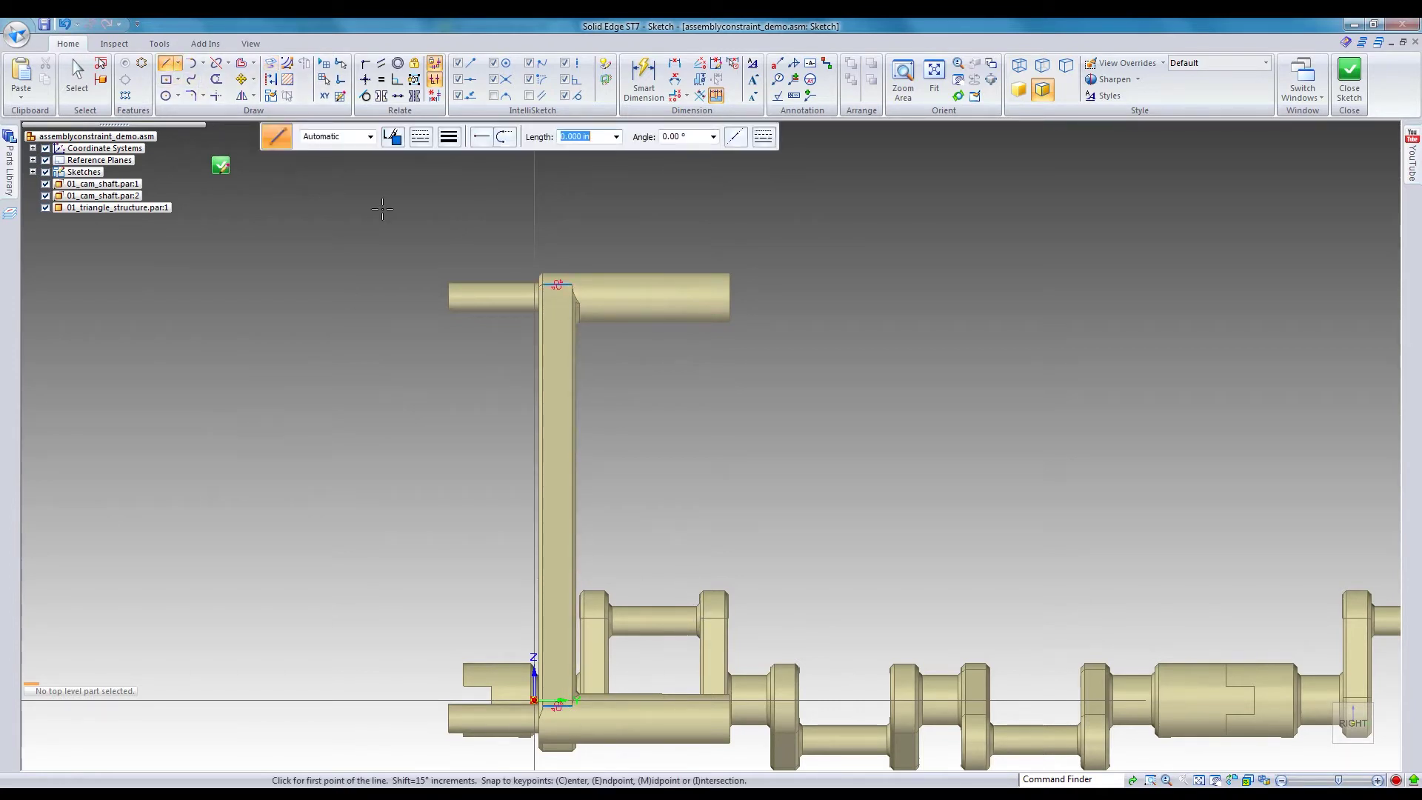
pyautogui.click(556, 284)
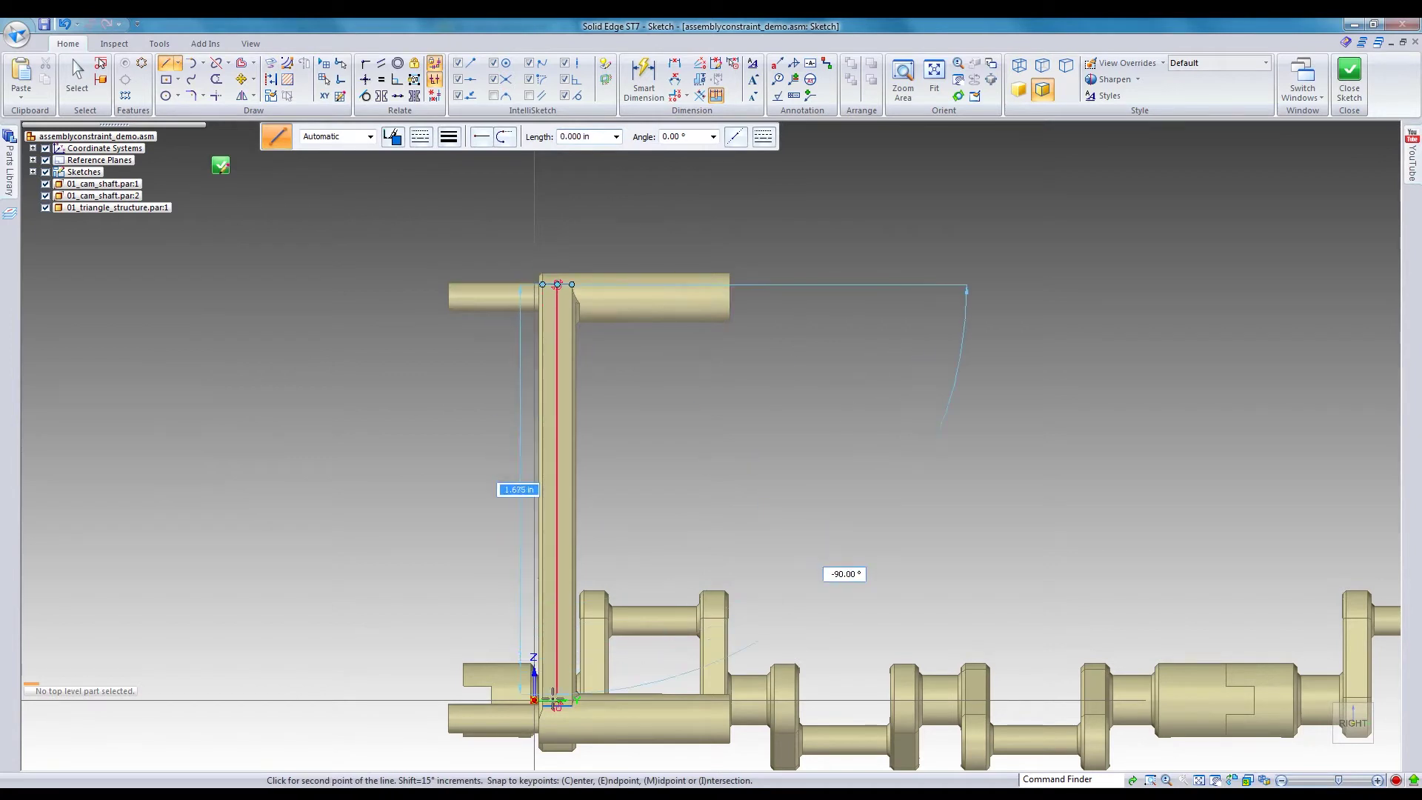
pyautogui.click(557, 705)
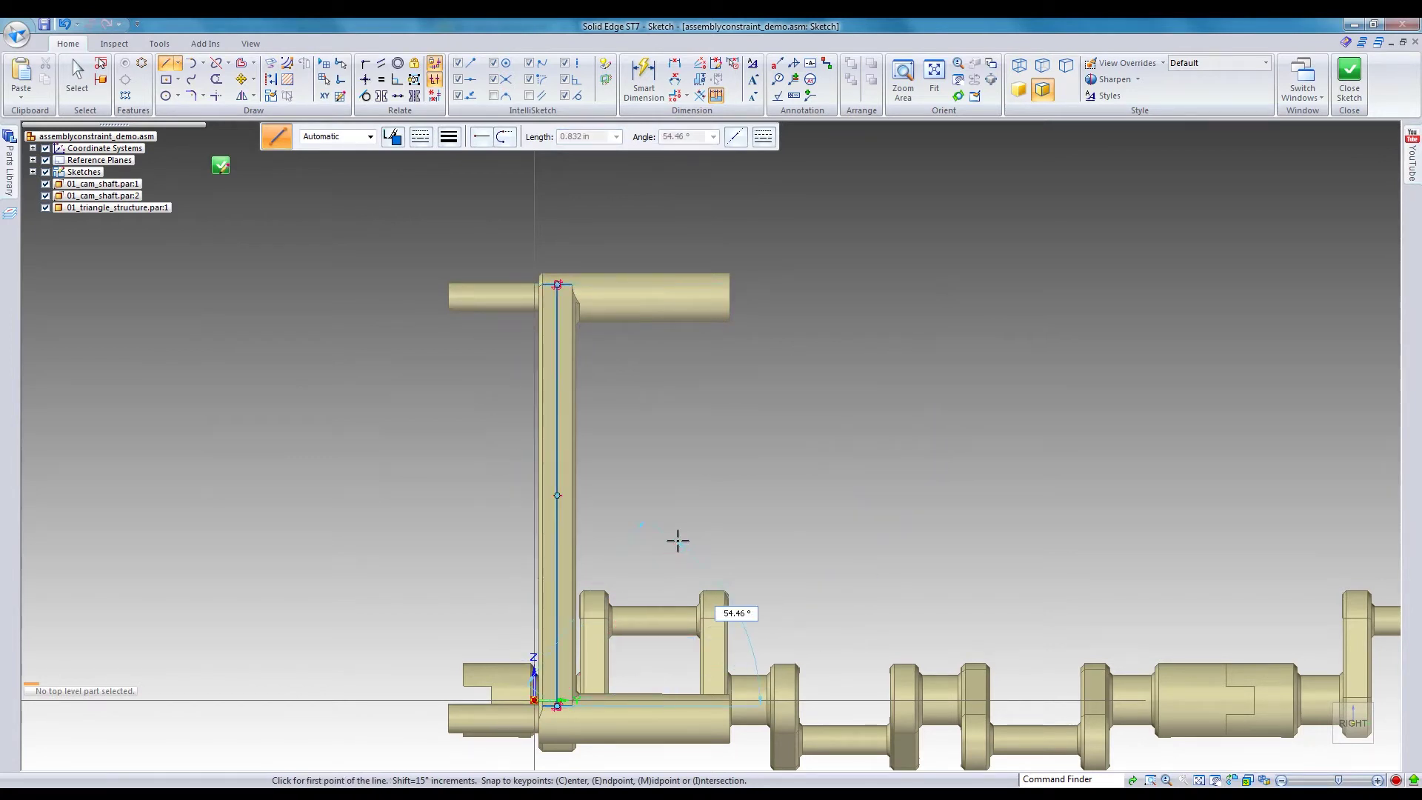
# Step: Start a rectangular pattern with 8 copies across and 1 down
pyautogui.click(126, 94)
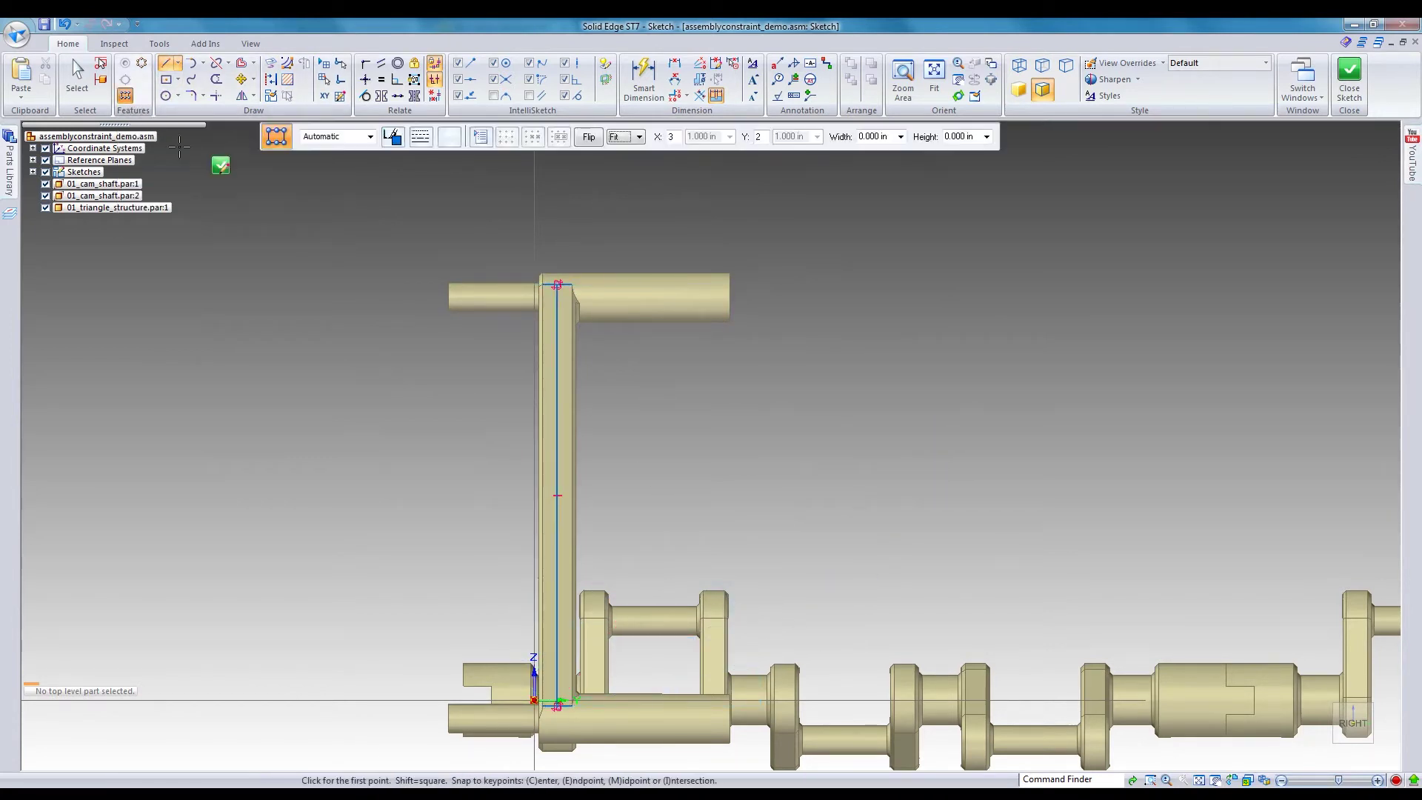
pyautogui.click(673, 138)
pyautogui.write('8')
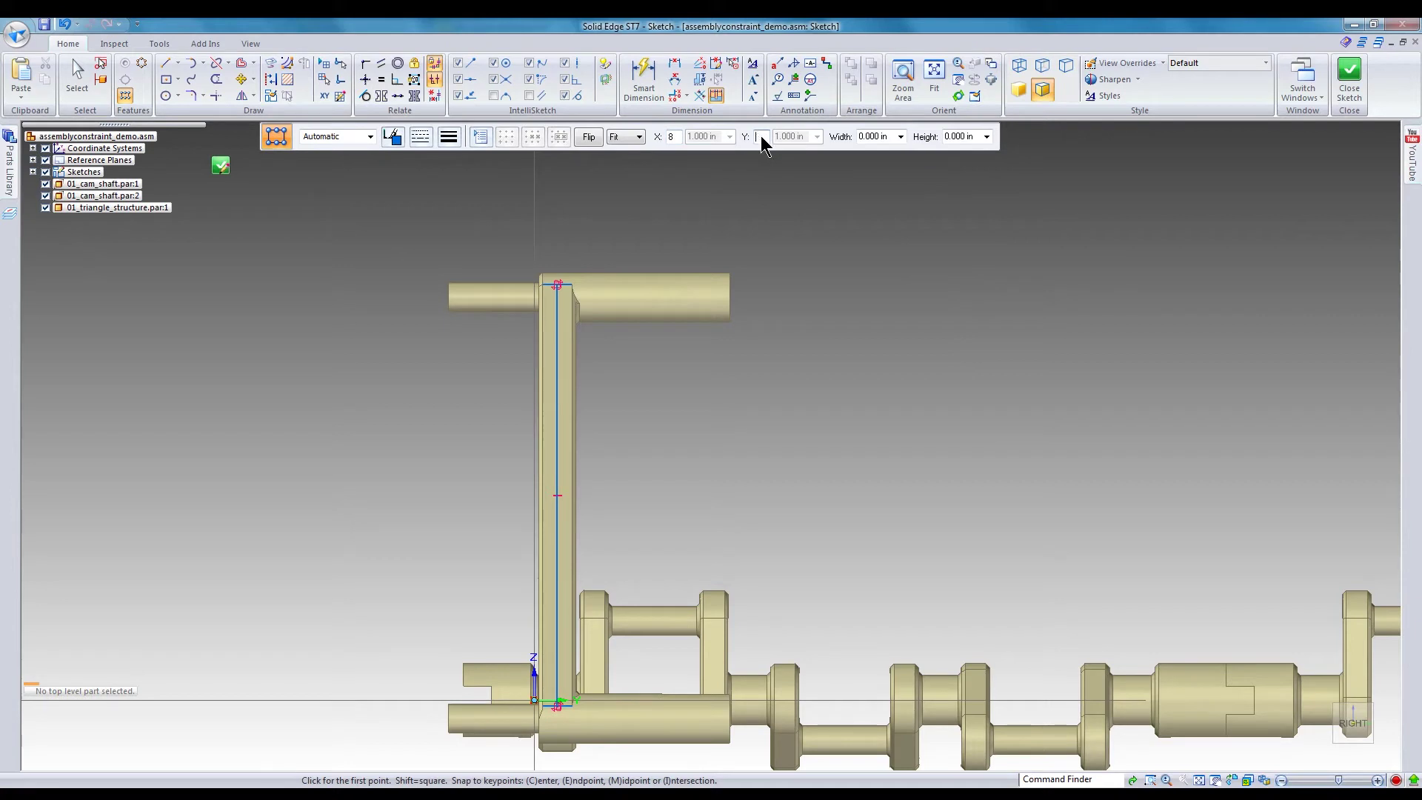
pyautogui.write('1')
# Step: Anchor the pattern at the line's midpoint, 5.460 in wide and 0.222 in tall
pyautogui.click(557, 495)
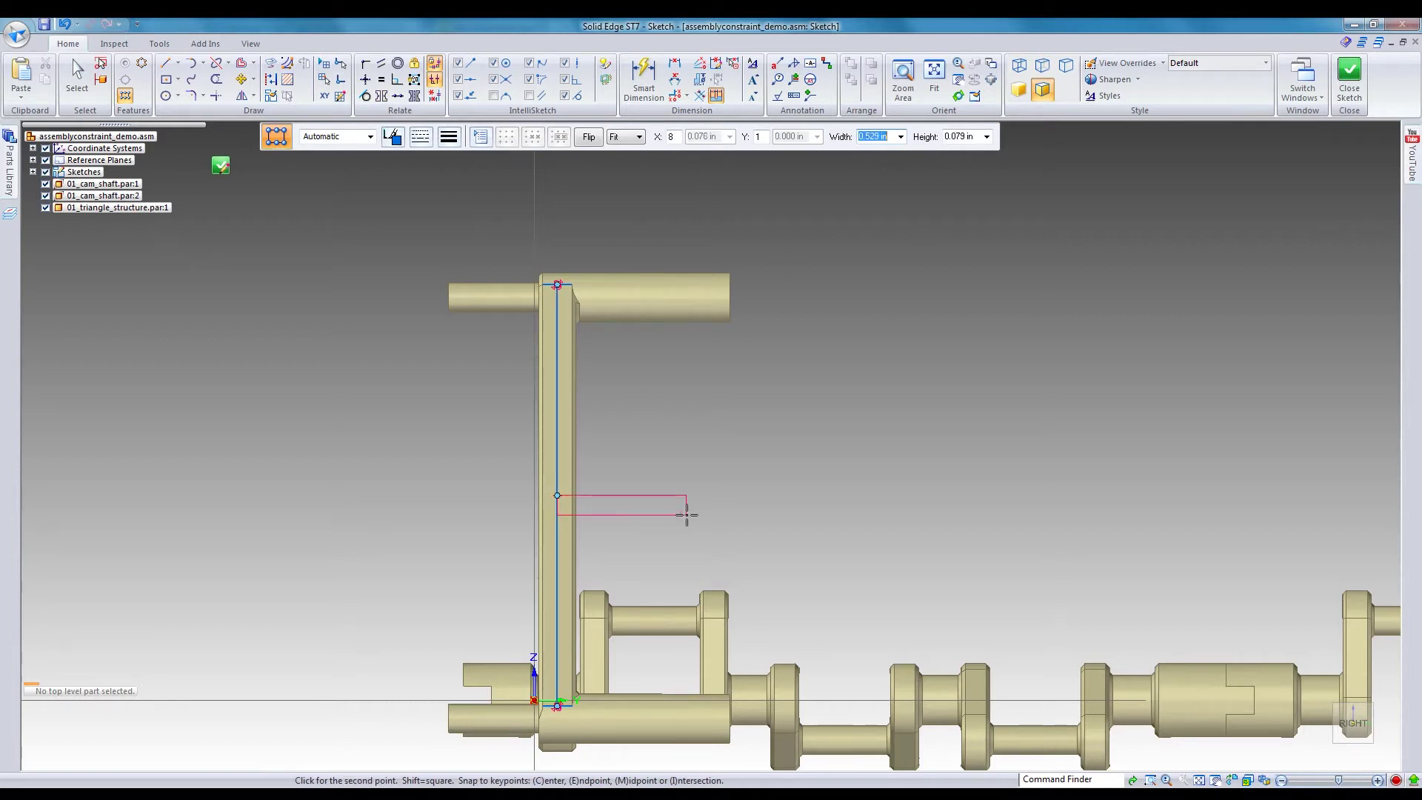
pyautogui.write('.5')
pyautogui.hotkey('shift', 'Home')
pyautogui.write('5.4')
pyautogui.press('Tab')
pyautogui.click(686, 549)
pyautogui.press('Escape')
pyautogui.rightClick(753, 590)
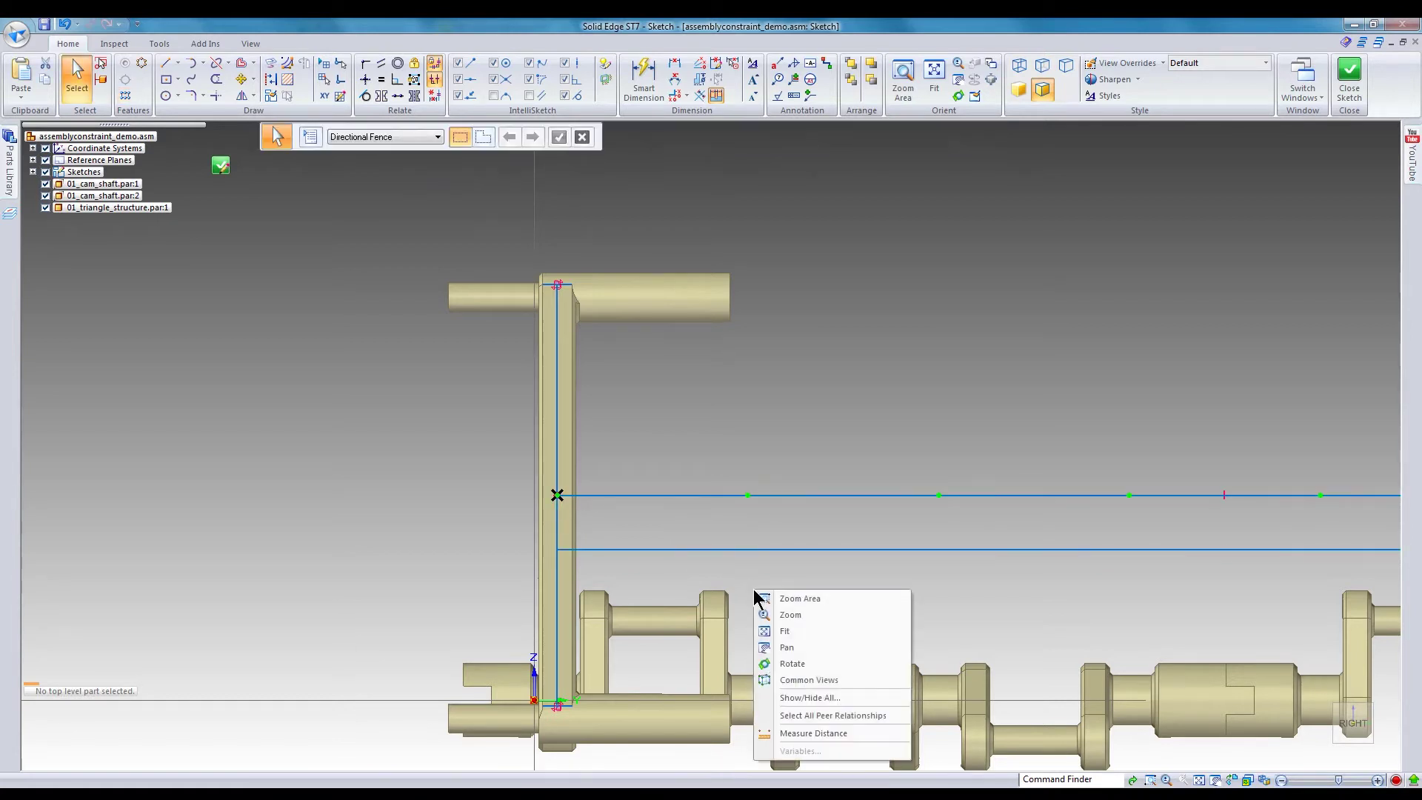
pyautogui.press('Escape')
pyautogui.scroll(-5, 753, 582)
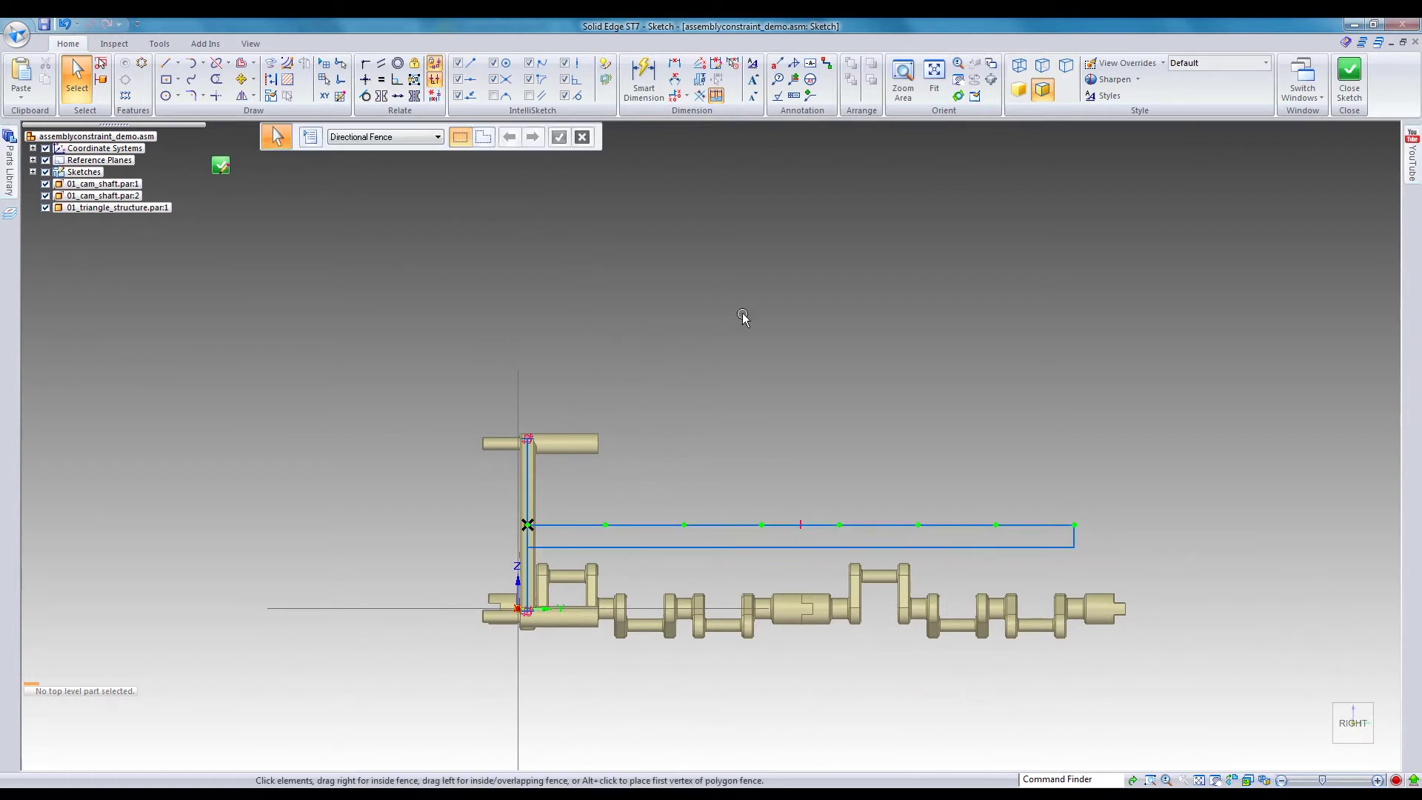
# Step: Close the sketch and hide the reference planes
pyautogui.click(1333, 77)
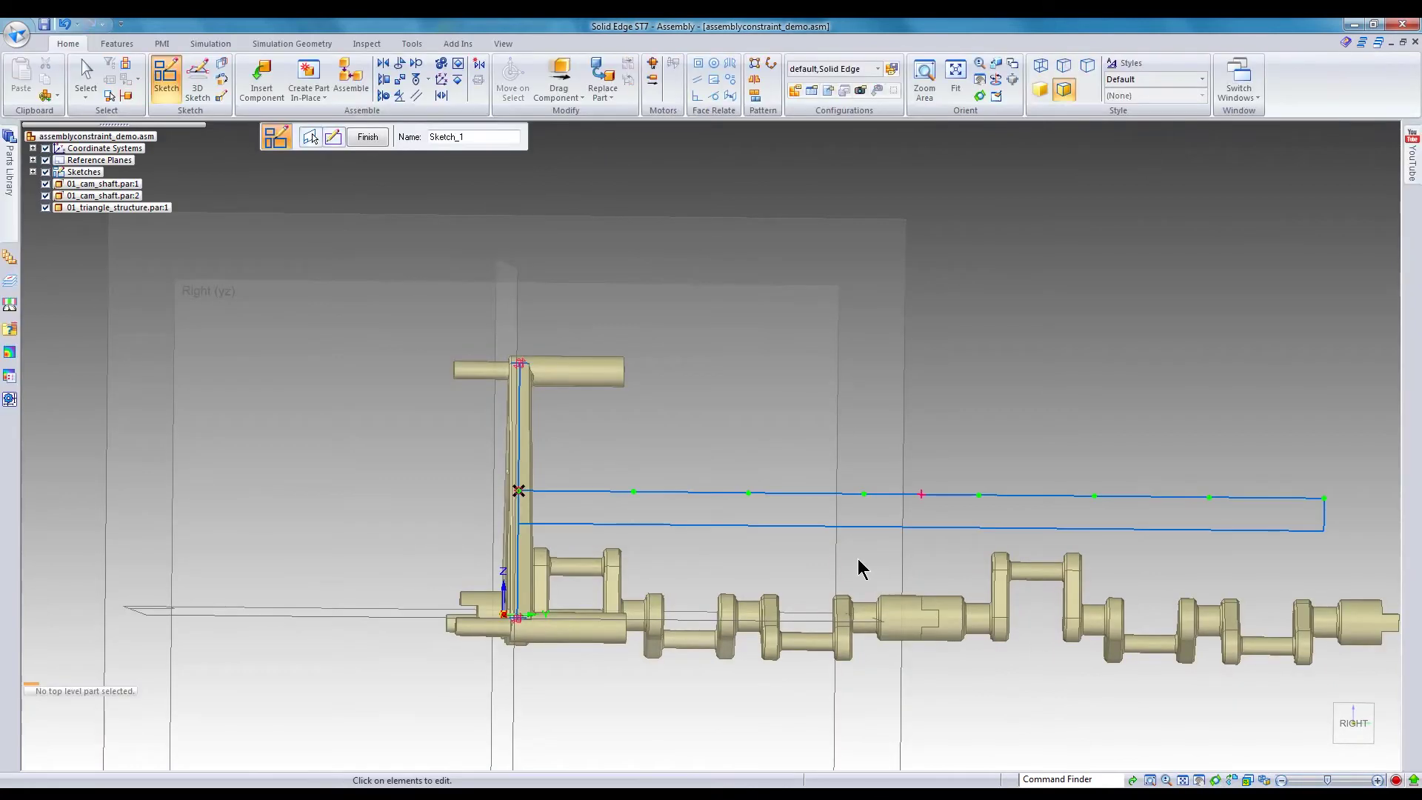
pyautogui.click(370, 140)
pyautogui.click(370, 138)
pyautogui.click(373, 141)
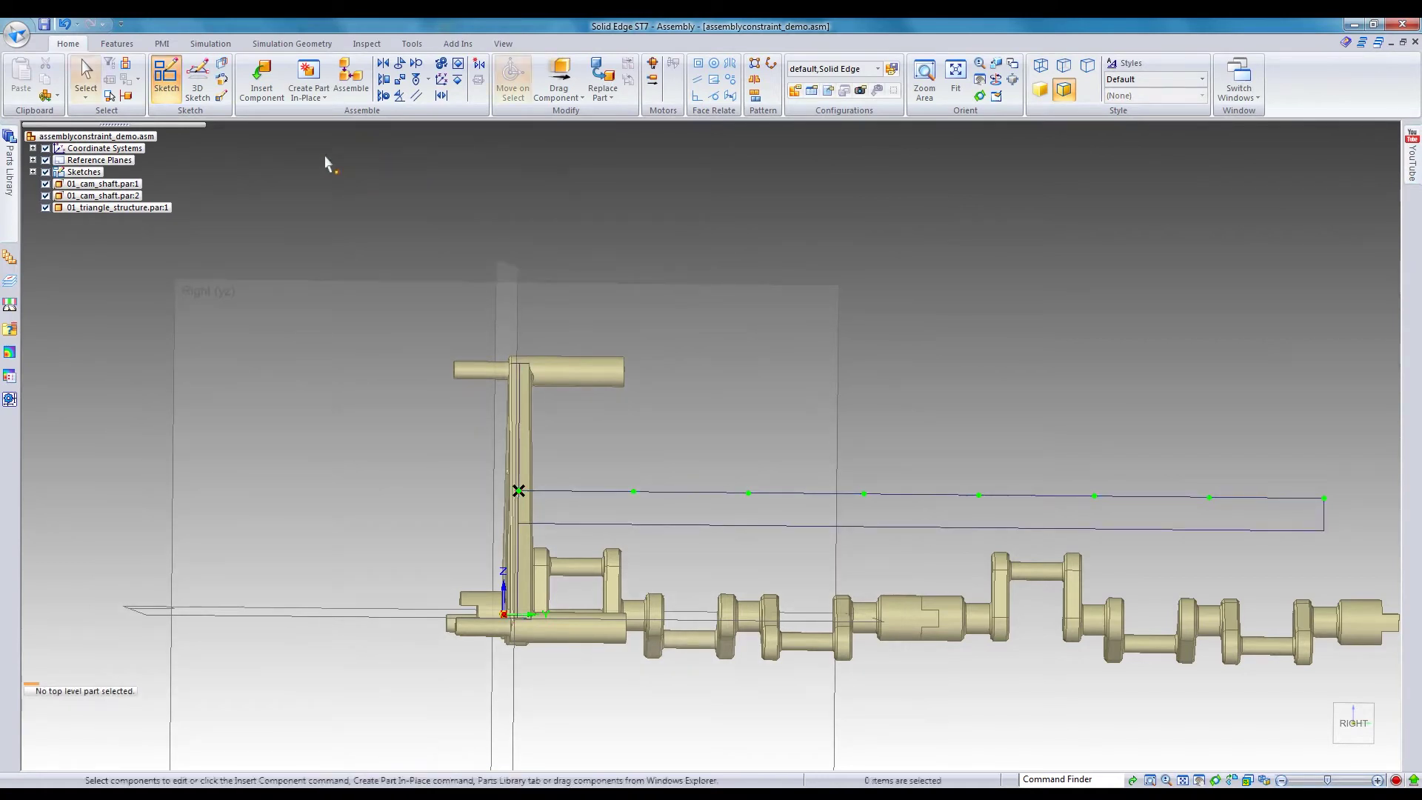
pyautogui.click(45, 160)
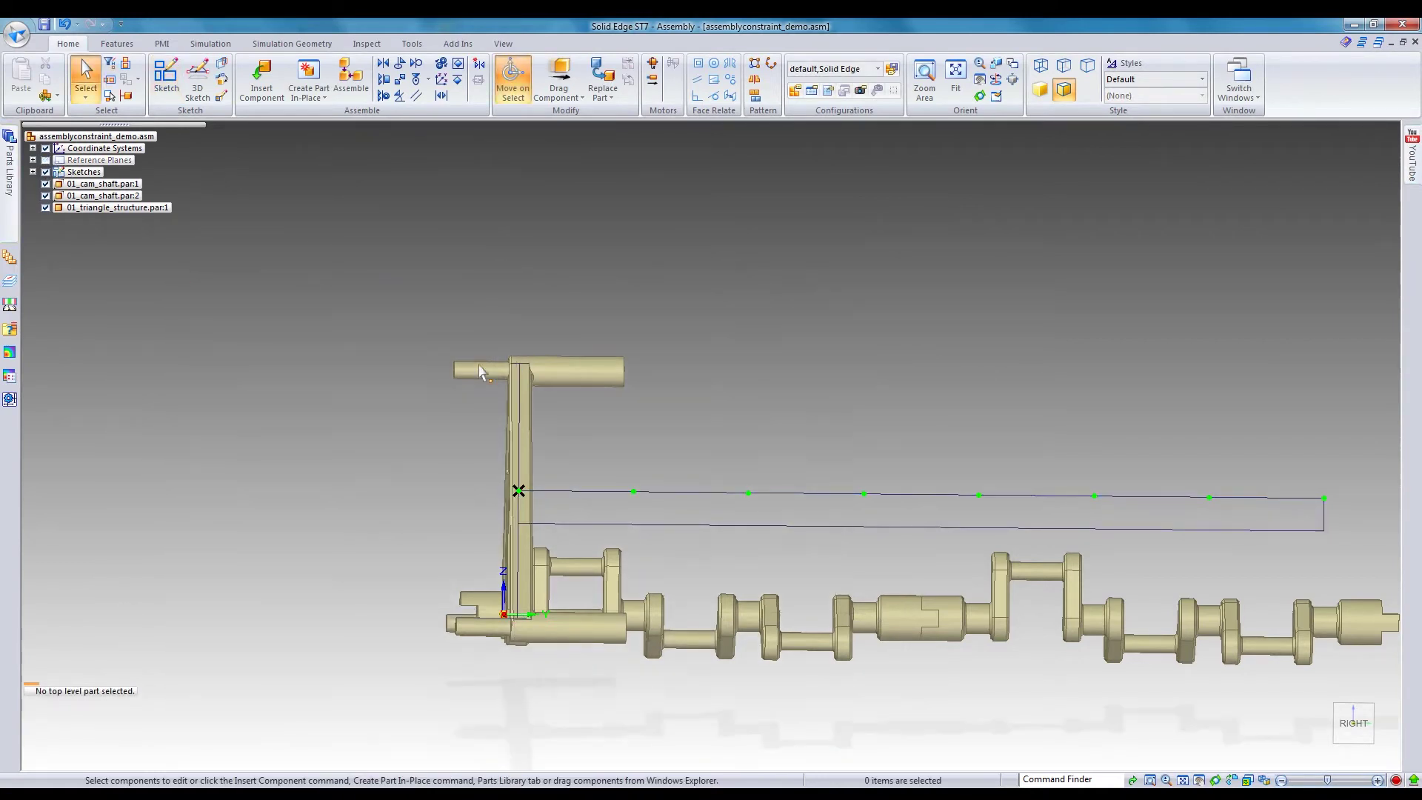
# Step: Pattern the triangle structure along the sketch's rectangular pattern, creating Pattern_1
pyautogui.click(571, 371)
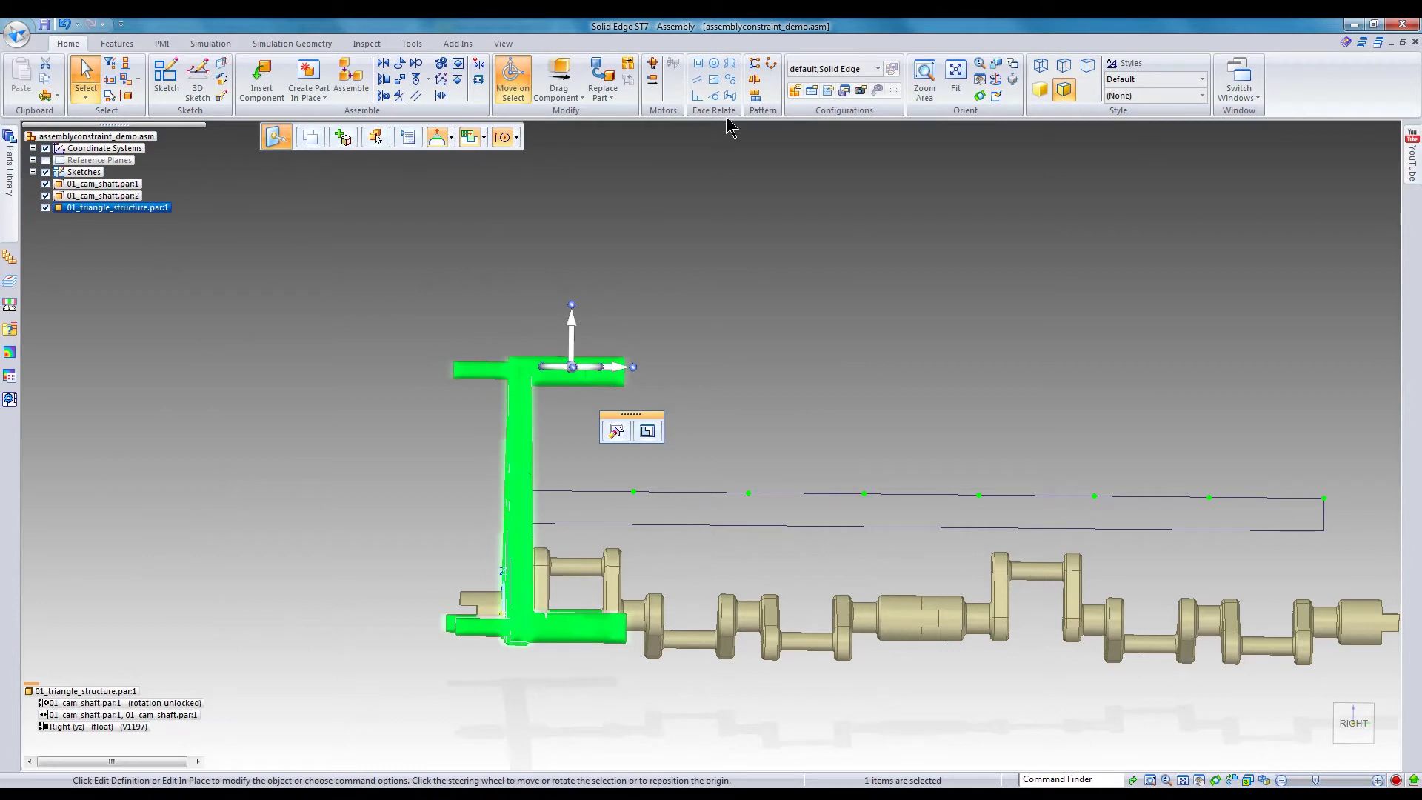
pyautogui.click(754, 65)
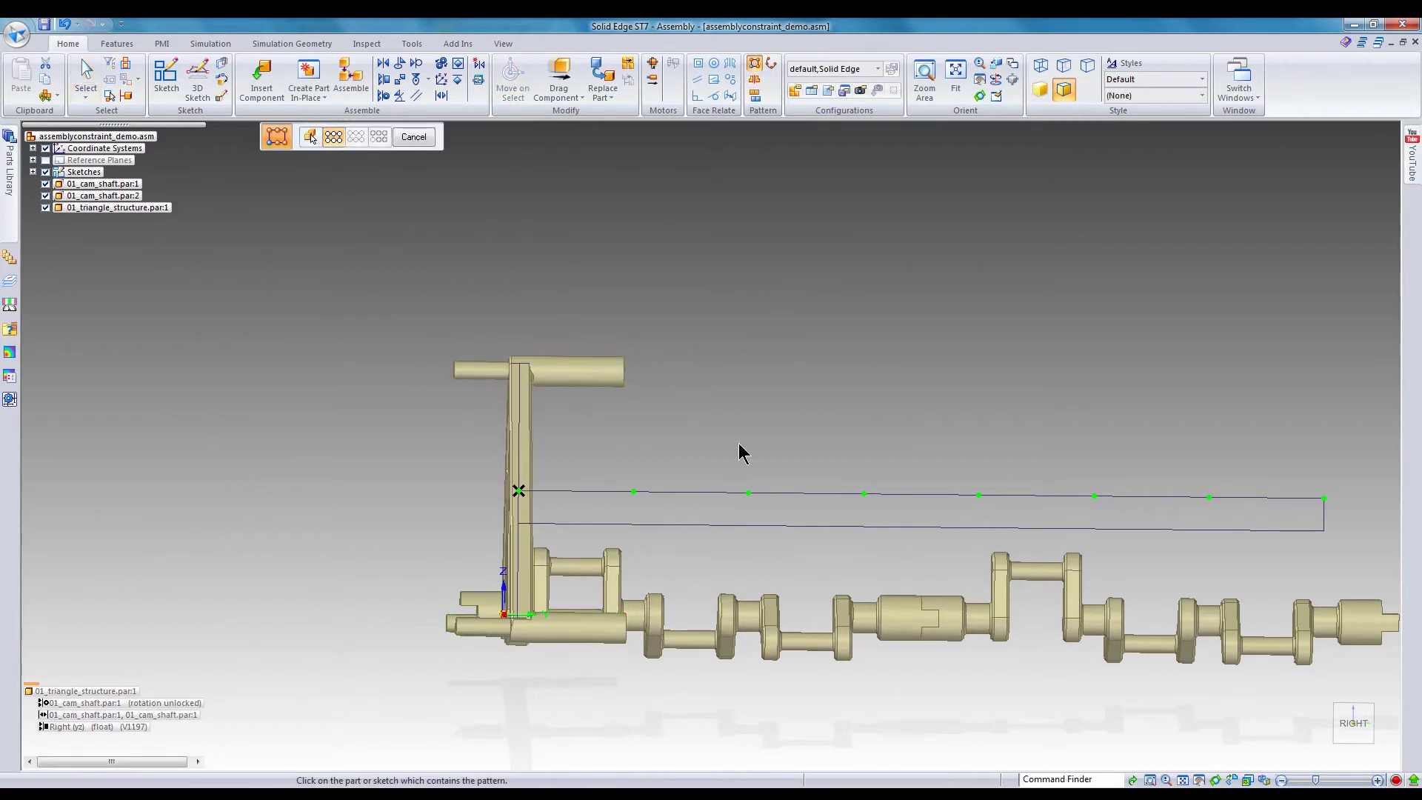
pyautogui.click(737, 492)
pyautogui.click(753, 493)
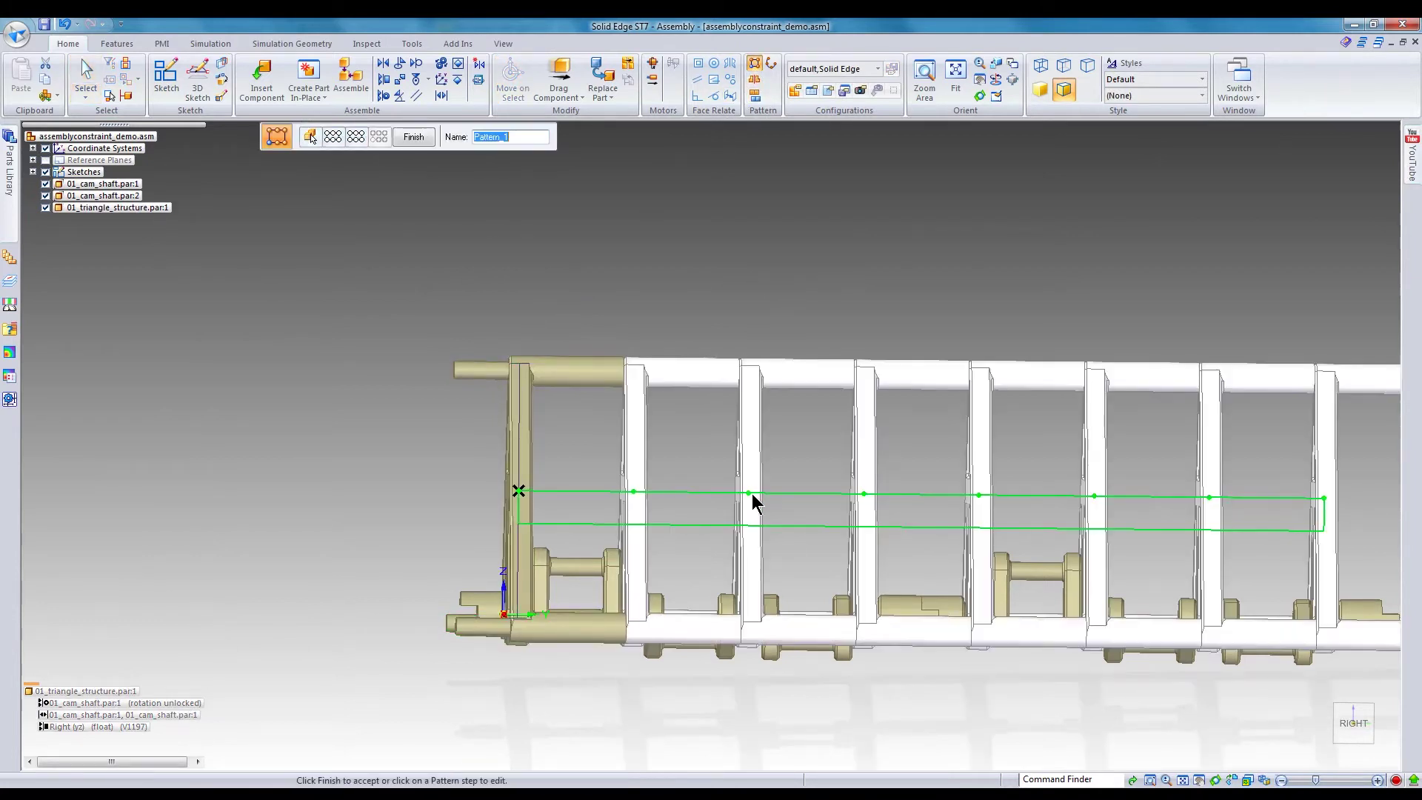
pyautogui.scroll(-2, 752, 493)
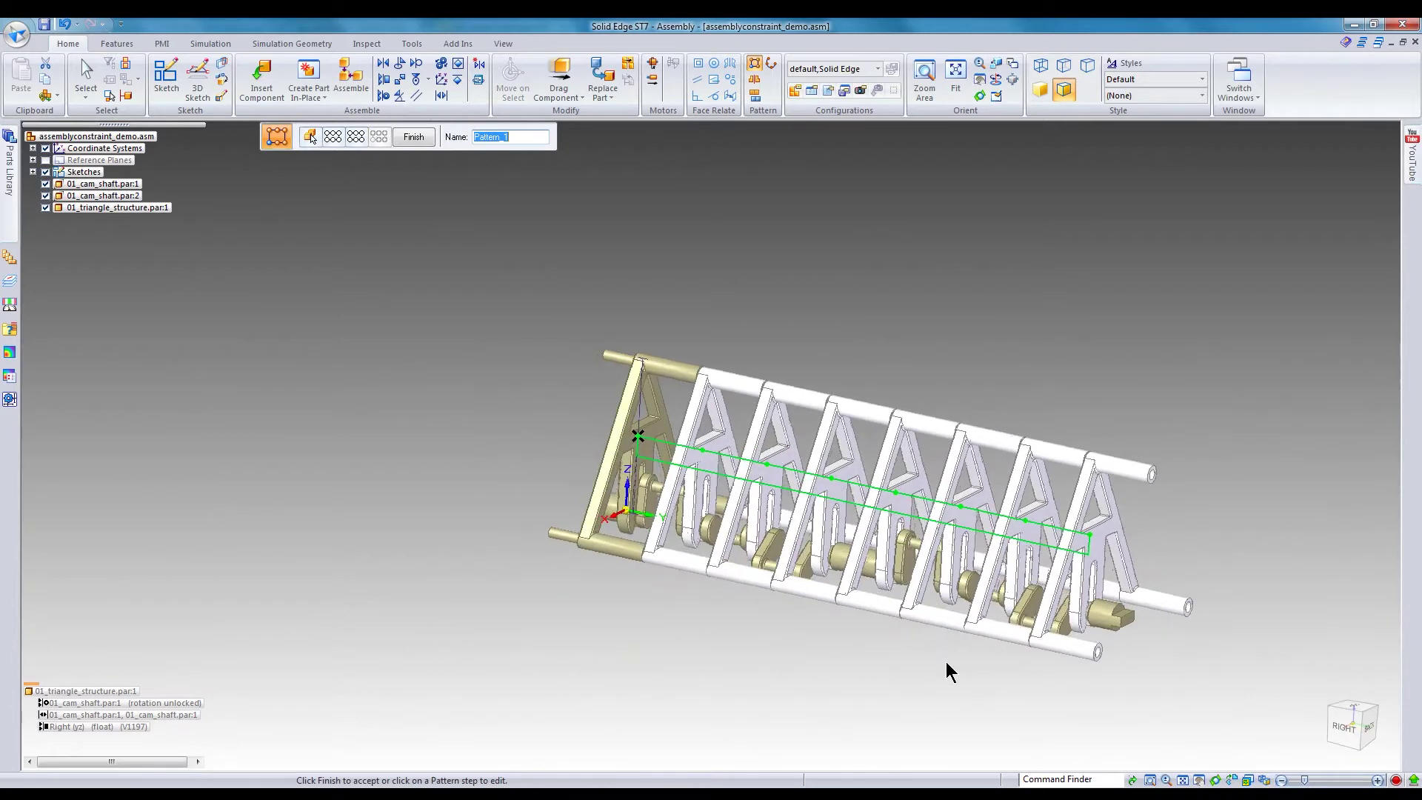
pyautogui.click(413, 137)
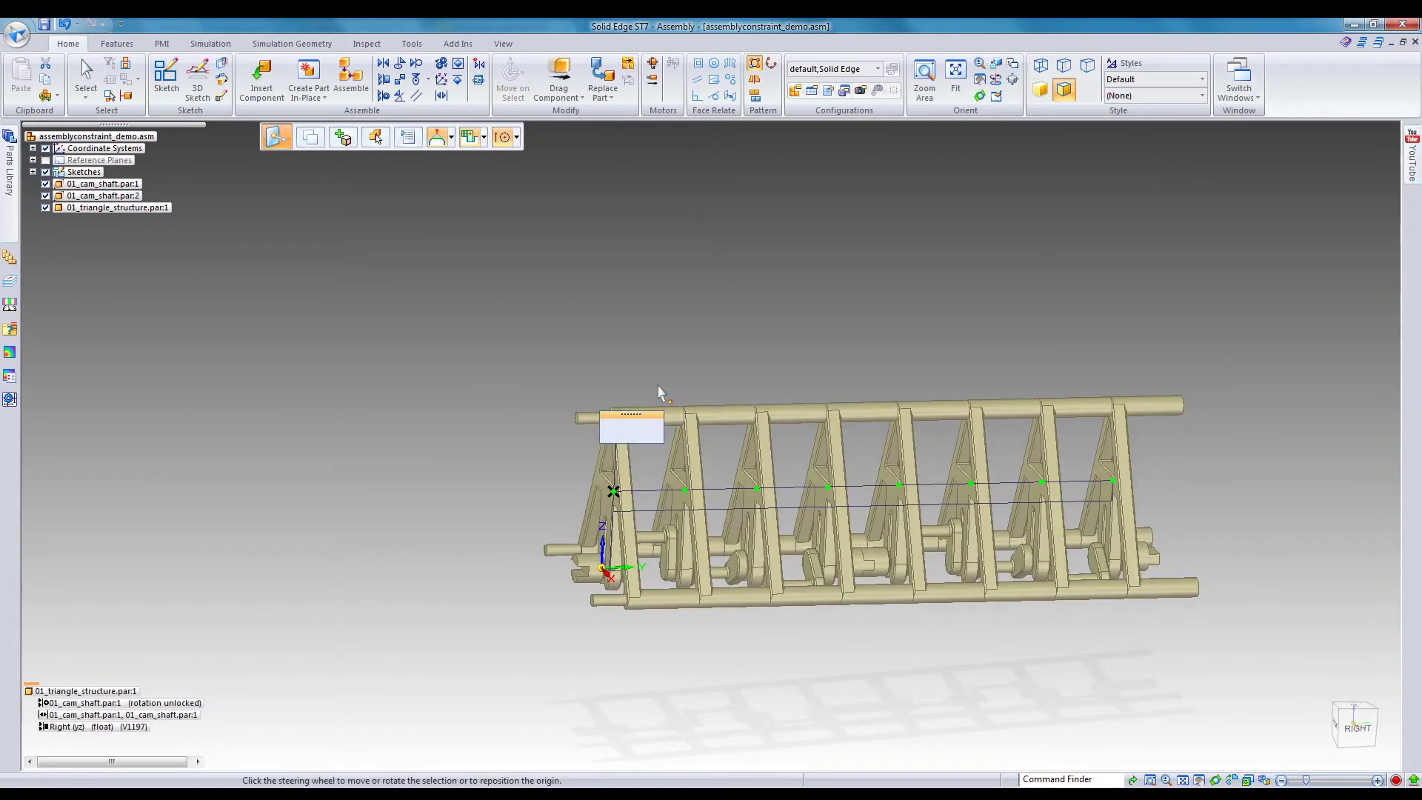
pyautogui.click(661, 412)
# Step: Hide Sketch_1's lines in the model view
pyautogui.click(748, 362)
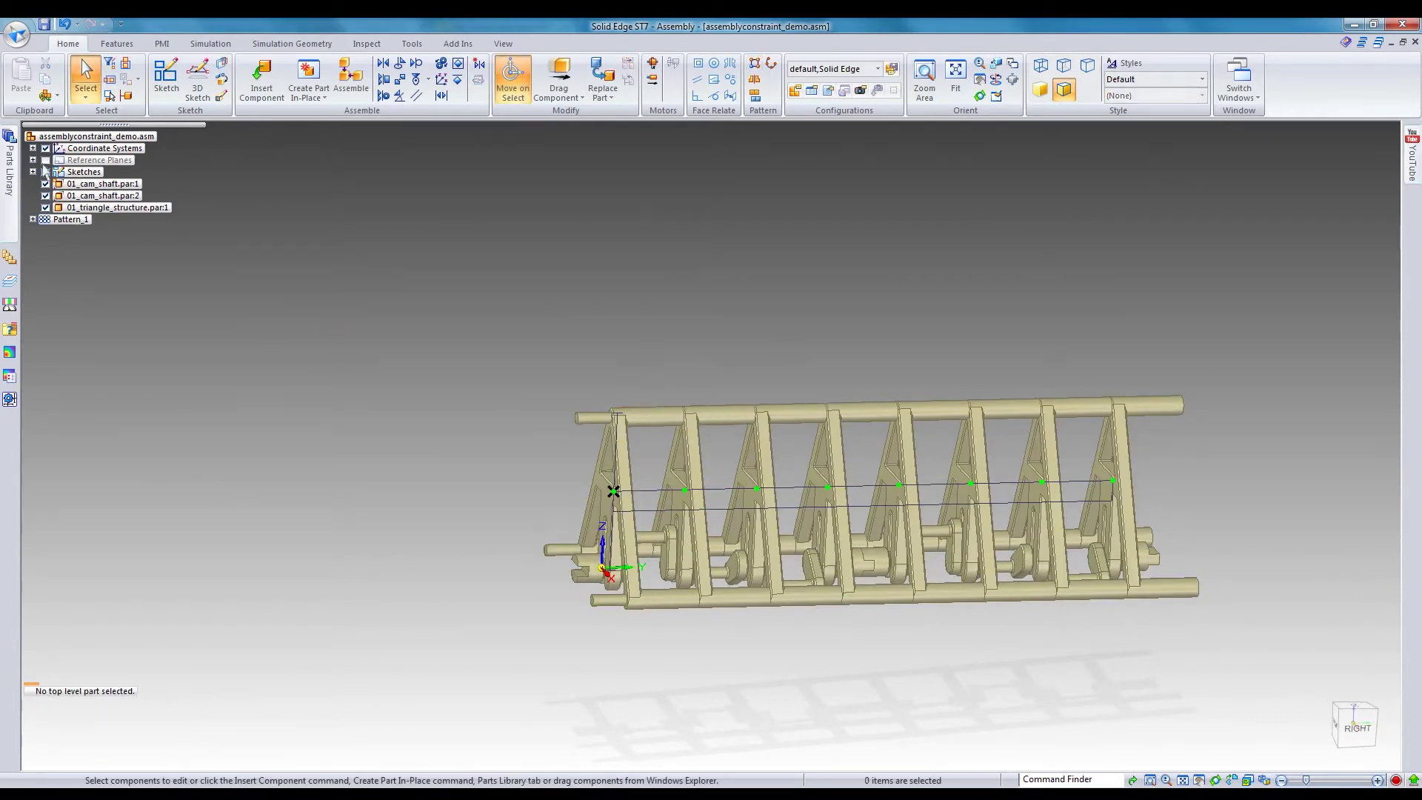
pyautogui.click(32, 172)
pyautogui.click(60, 184)
pyautogui.moveTo(349, 391); pyautogui.dragTo(331, 546, button='middle')
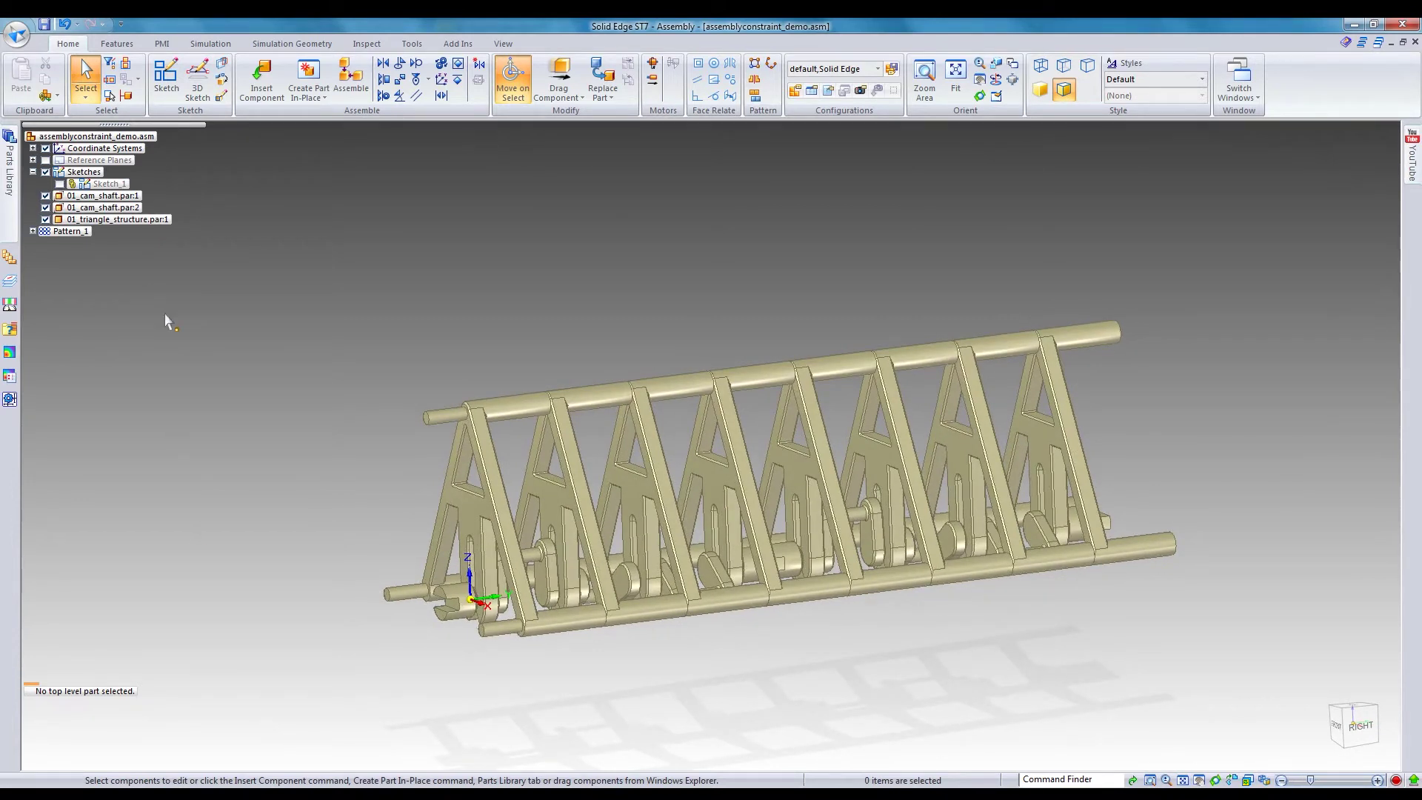
# Step: Edit Sketch_1's rectangular pattern, changing its X count from 4 to 8
pyautogui.doubleClick(109, 185)
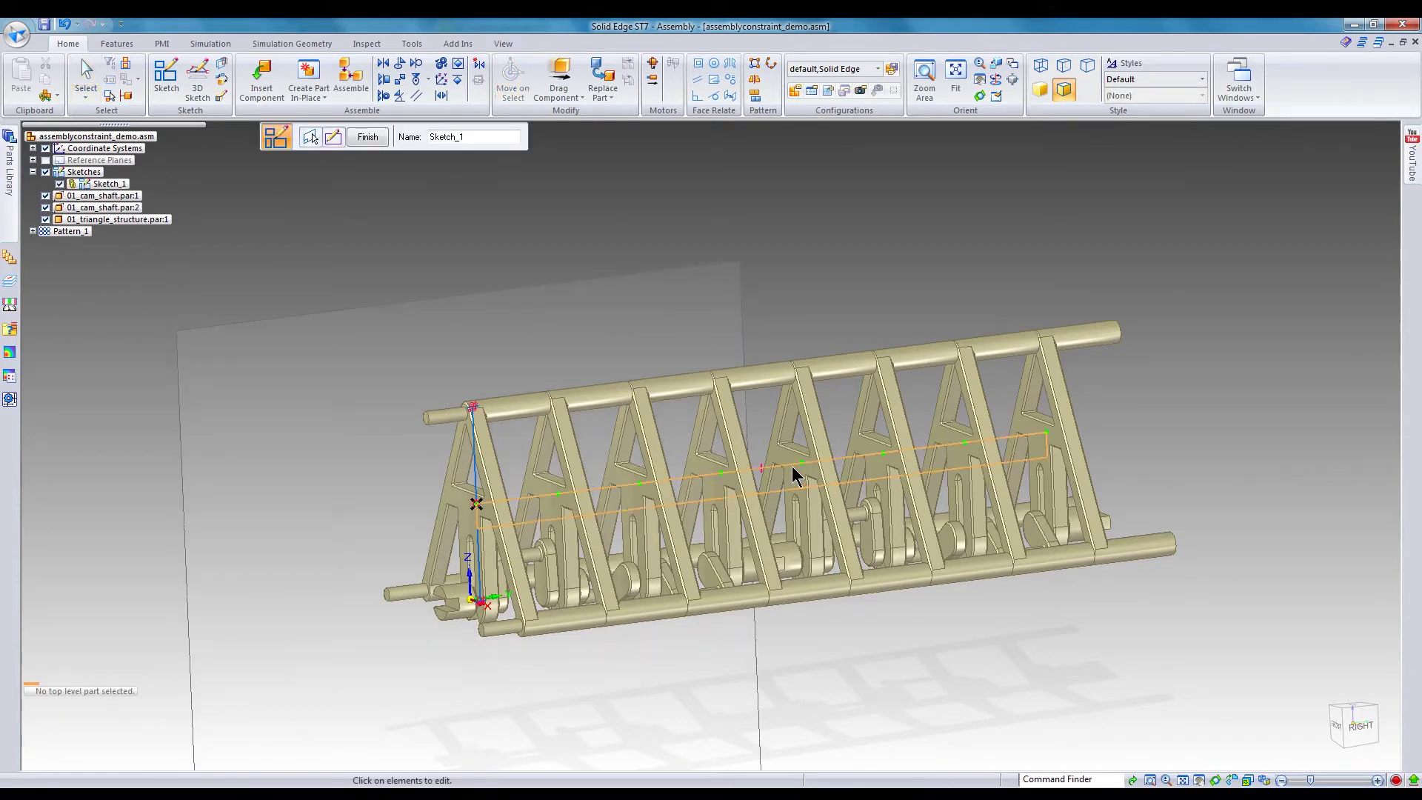
pyautogui.click(759, 472)
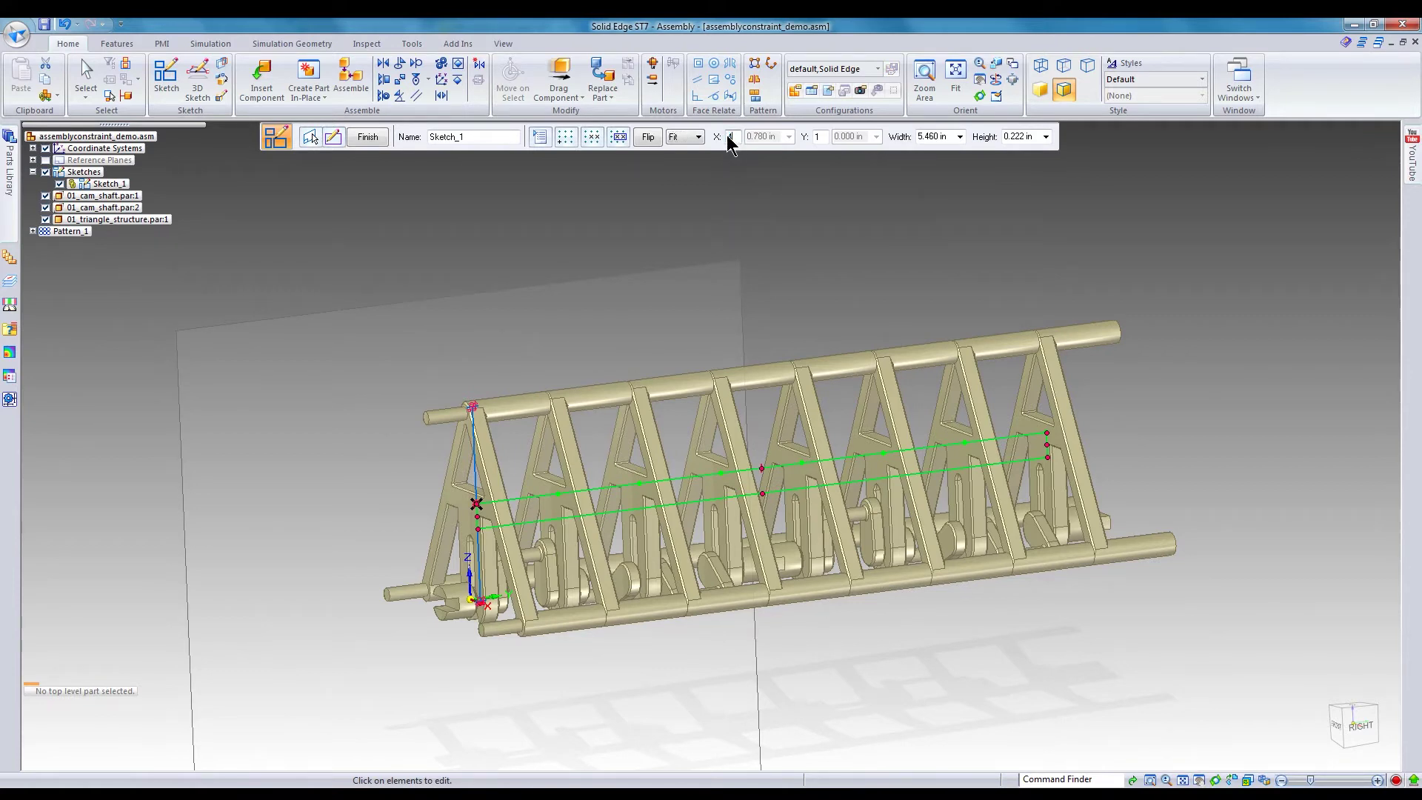
pyautogui.press('Return')
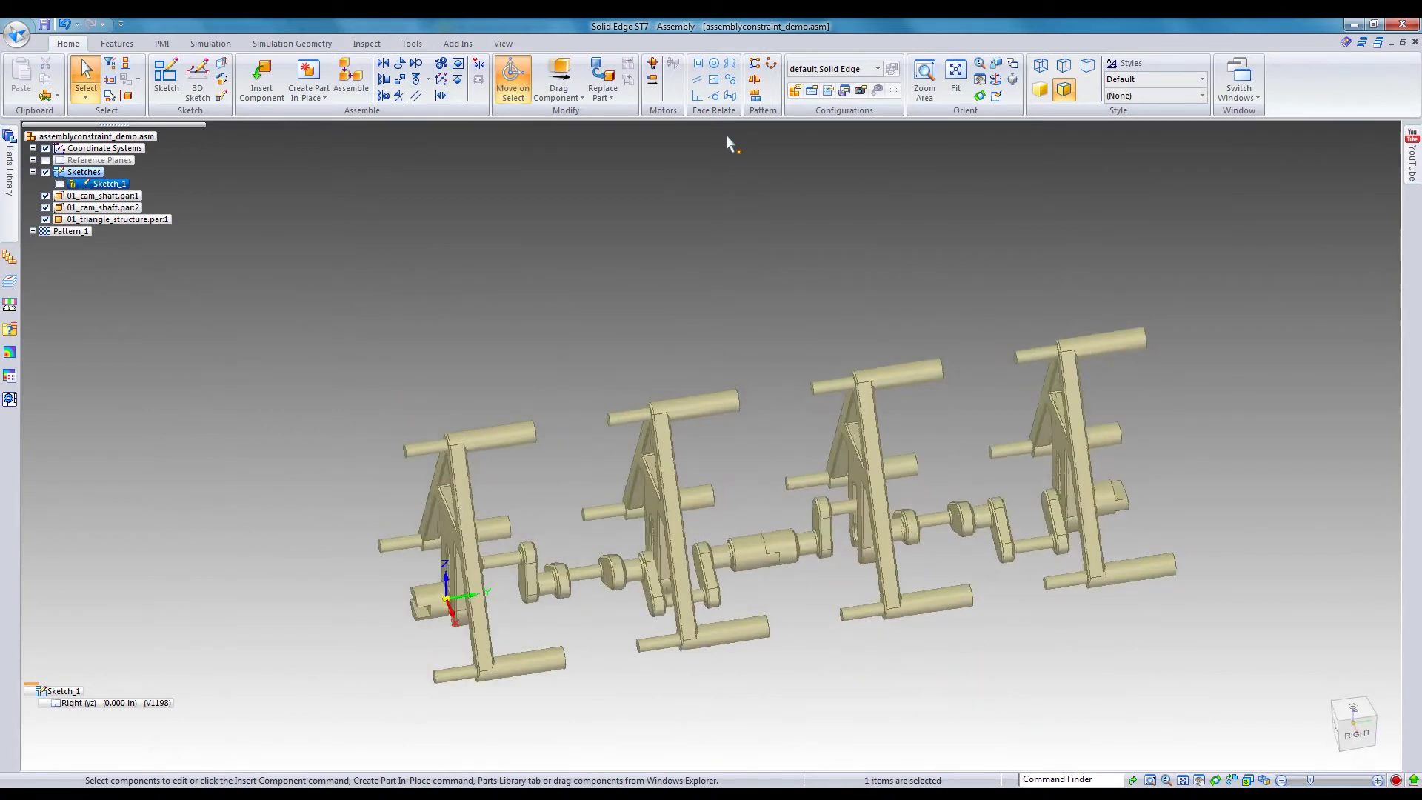
pyautogui.doubleClick(93, 187)
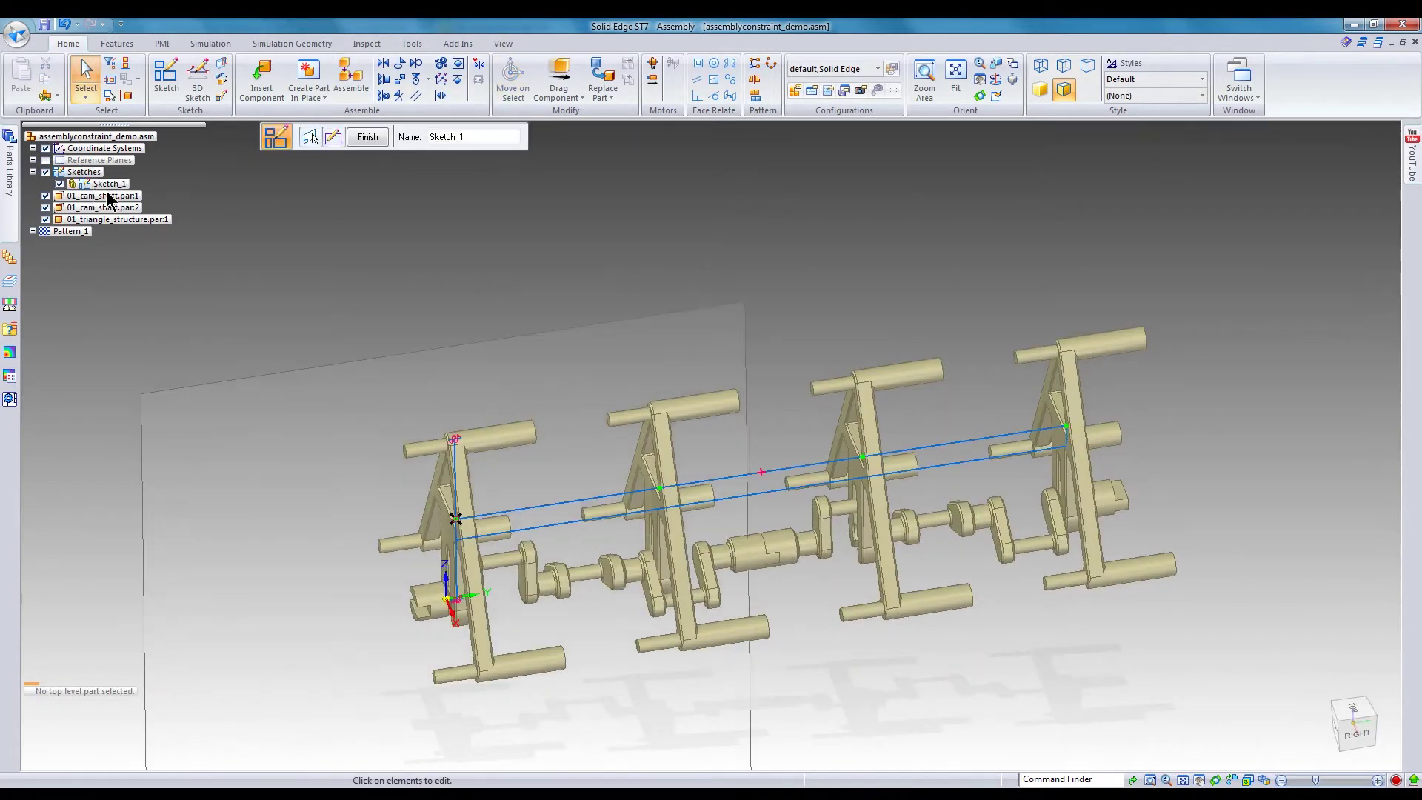
pyautogui.click(781, 464)
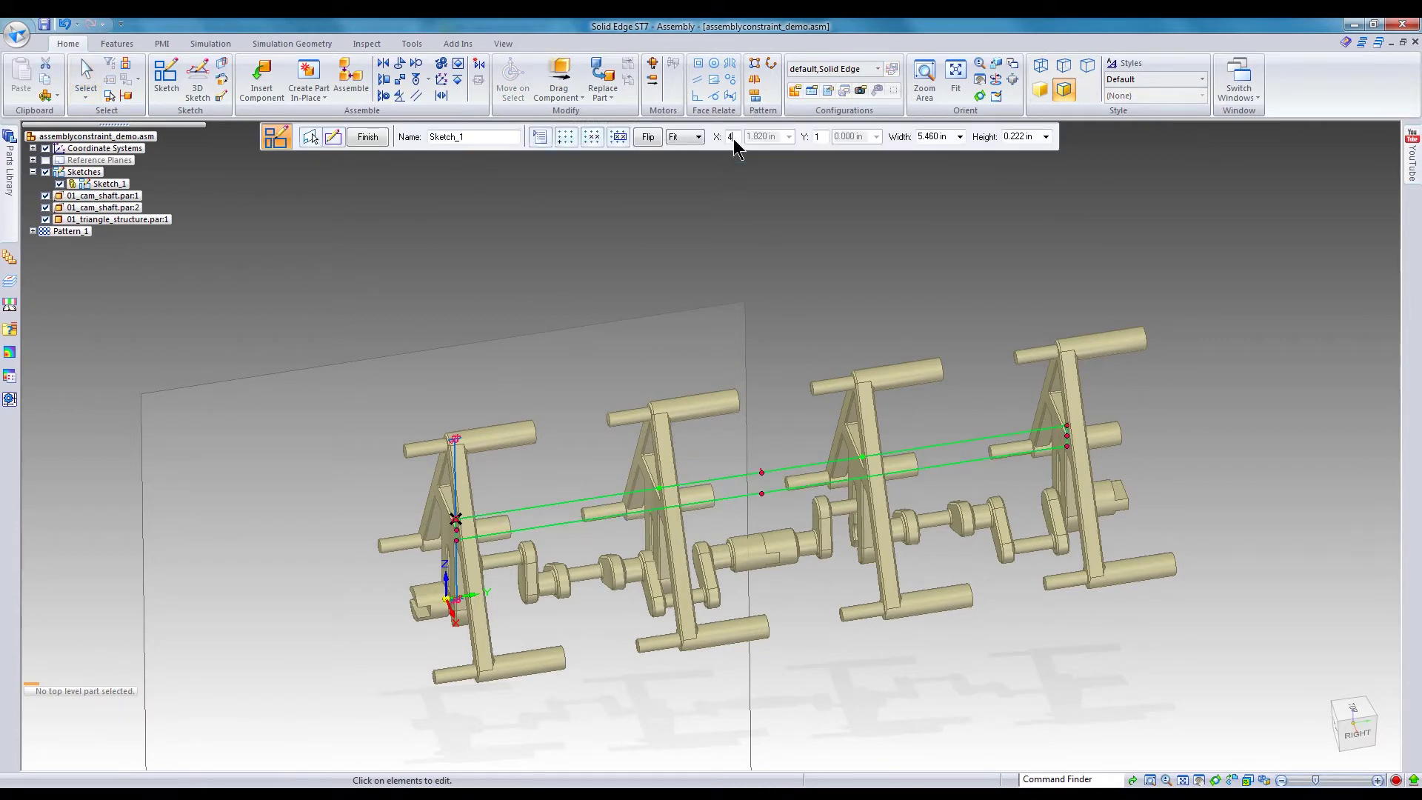
pyautogui.write('8')
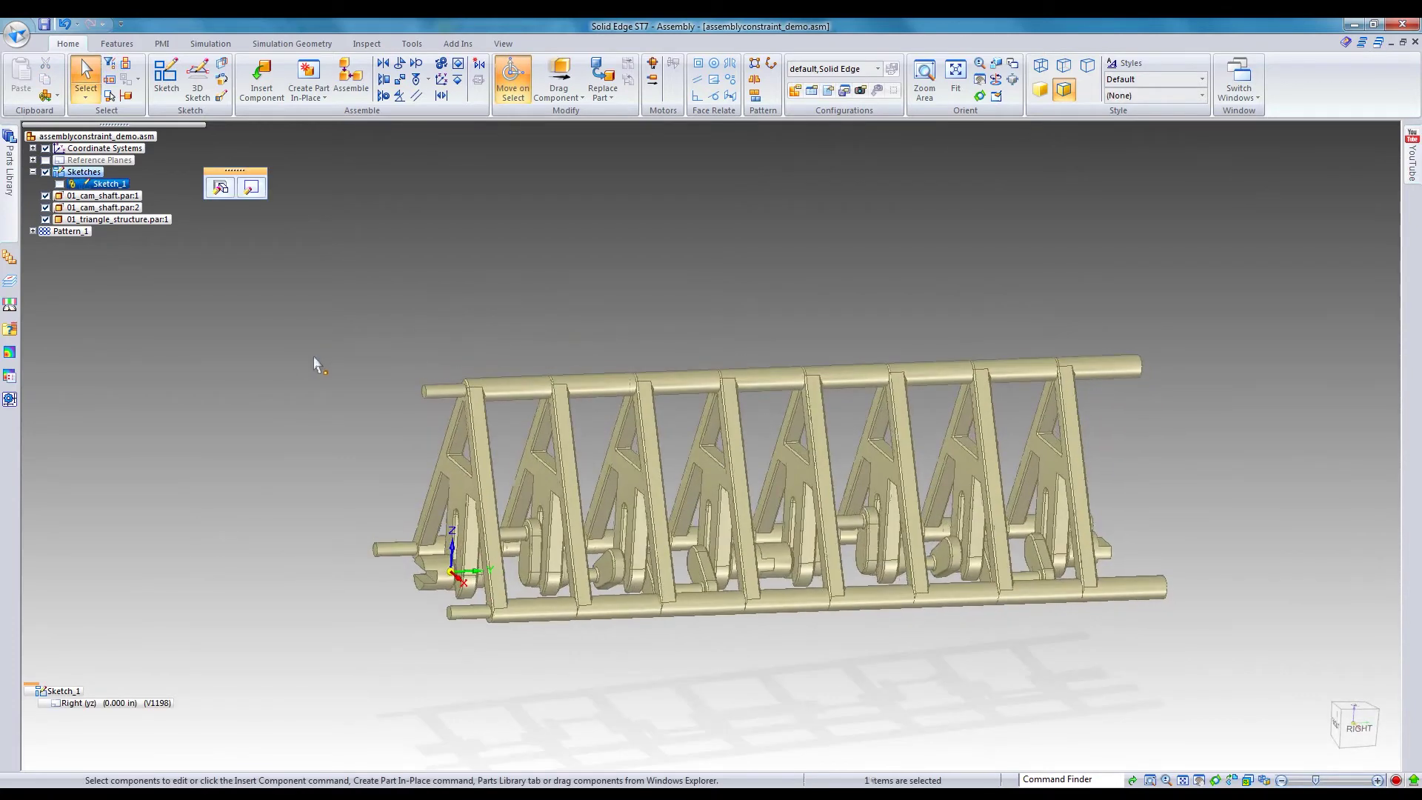
# Step: Confirm the eight-copy triangle structure pattern
pyautogui.press('Escape')
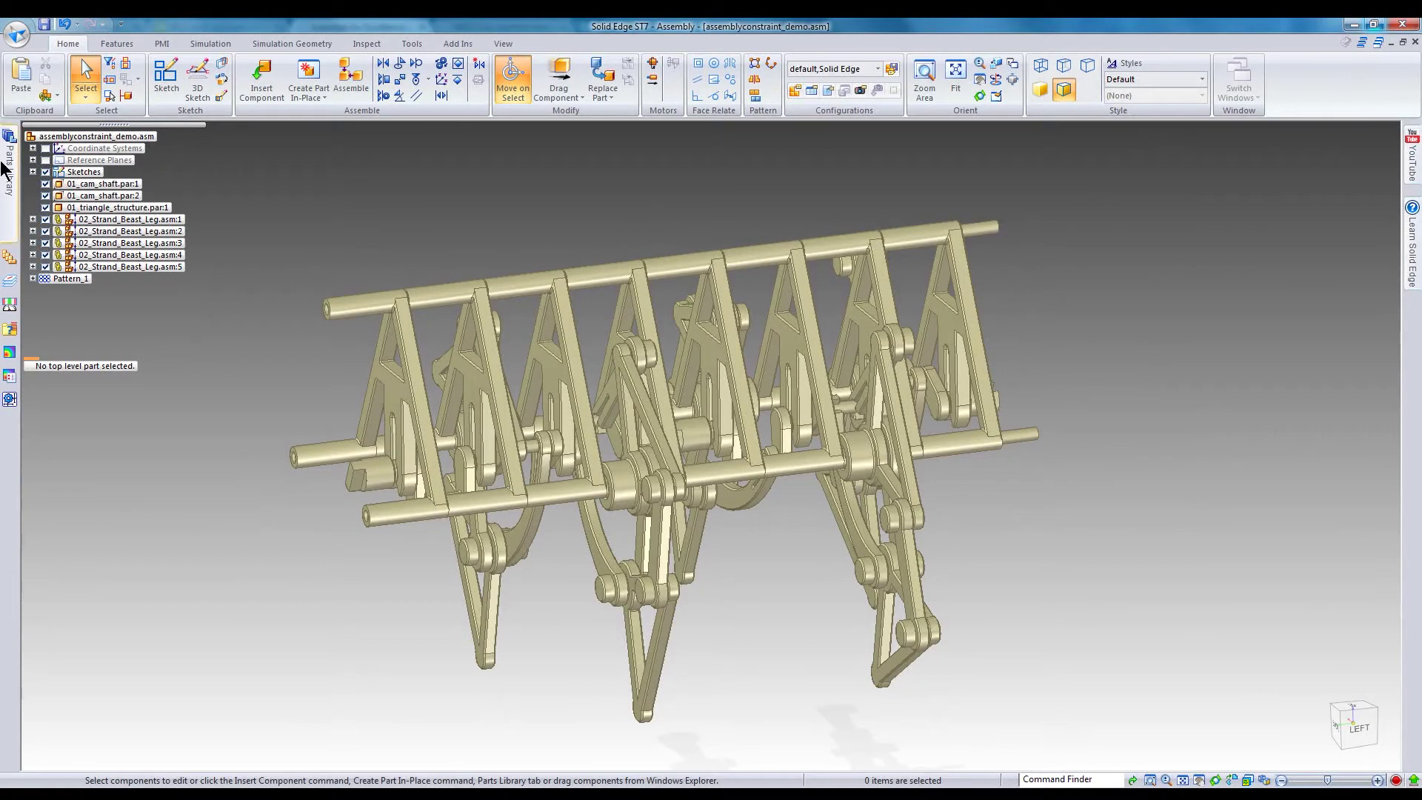
# Step: Place another 02_Strand_Beast_Leg assembly and axially align it with the cam shaft
pyautogui.moveTo(6, 167)
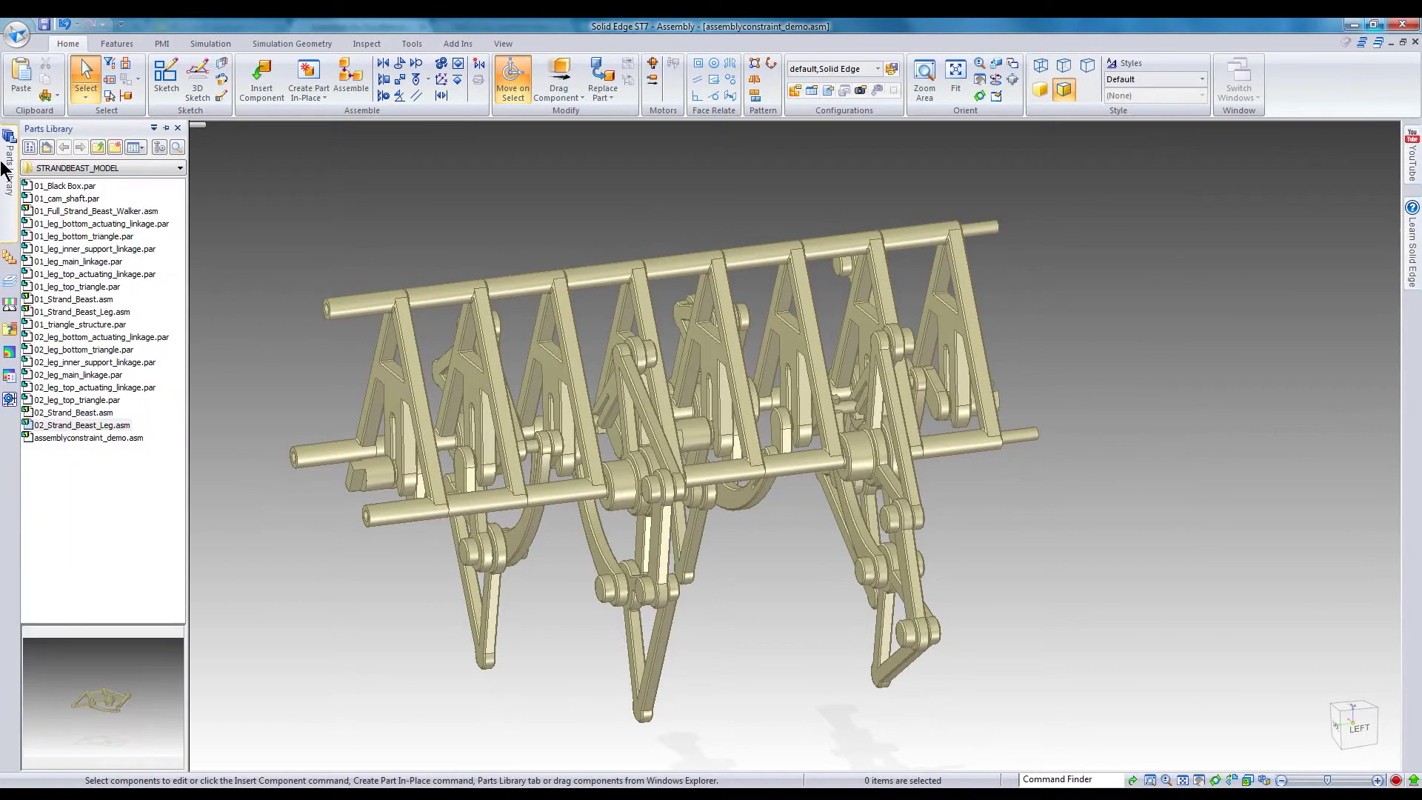
pyautogui.moveTo(94, 426); pyautogui.dragTo(314, 400)
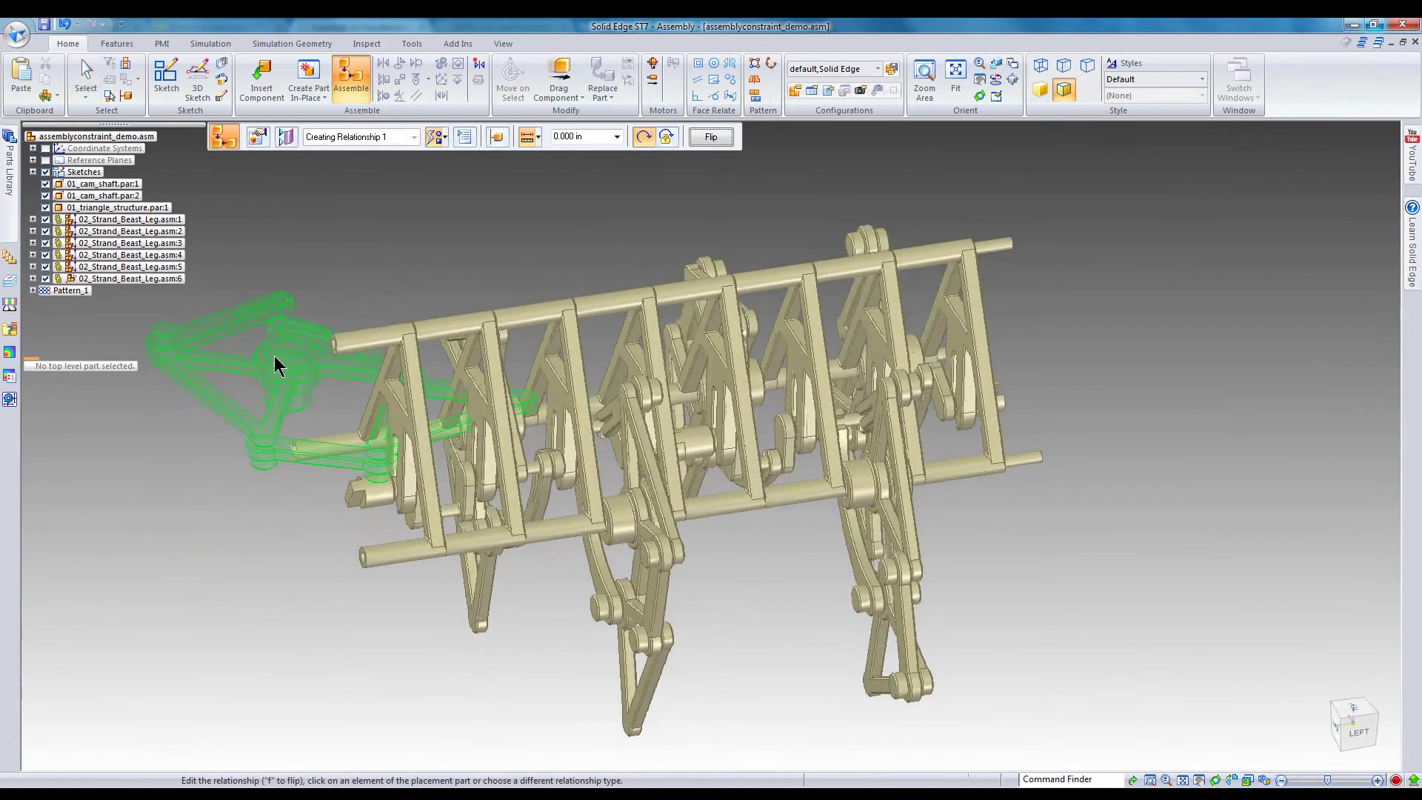
pyautogui.scroll(3, 274, 355)
pyautogui.click(308, 337)
pyautogui.scroll(1, 308, 348)
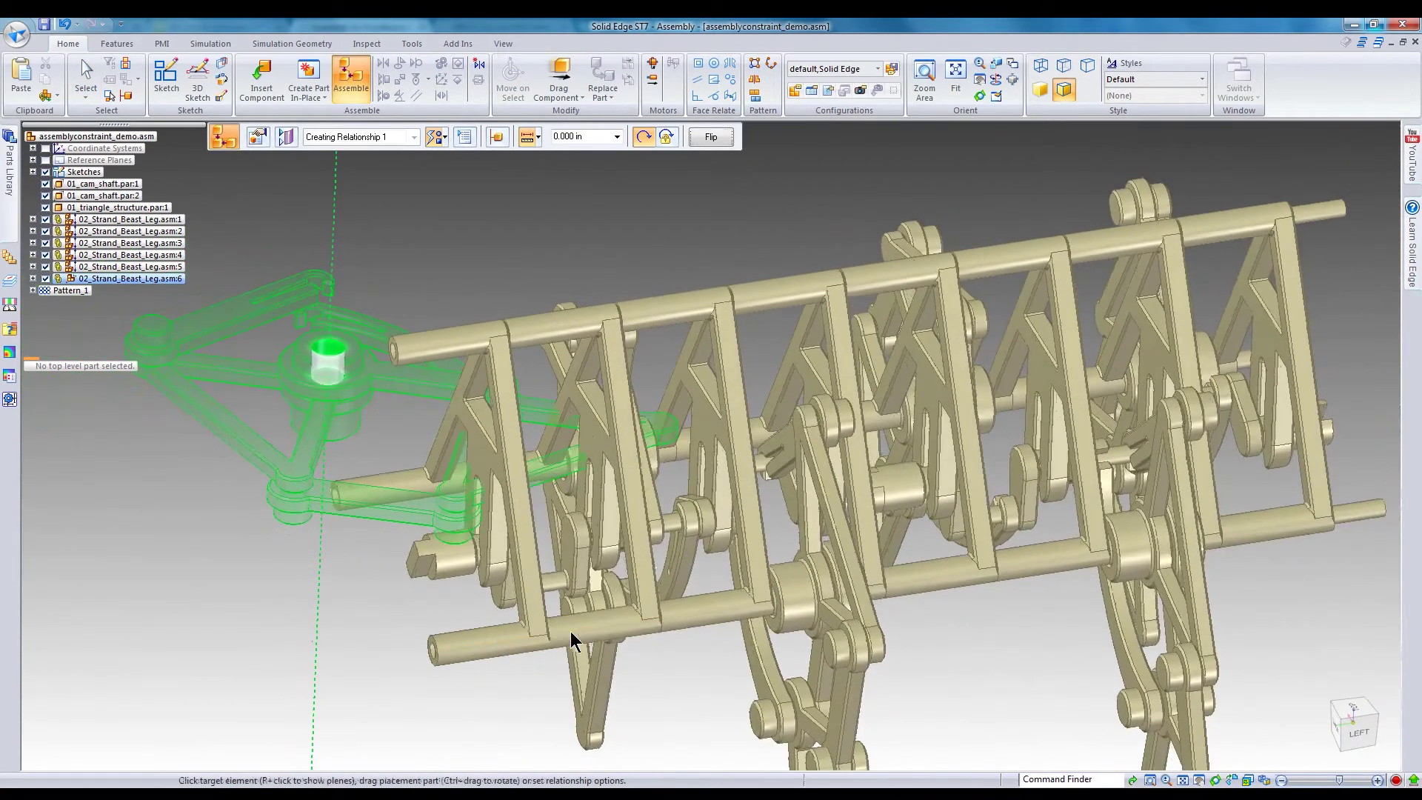
pyautogui.click(575, 626)
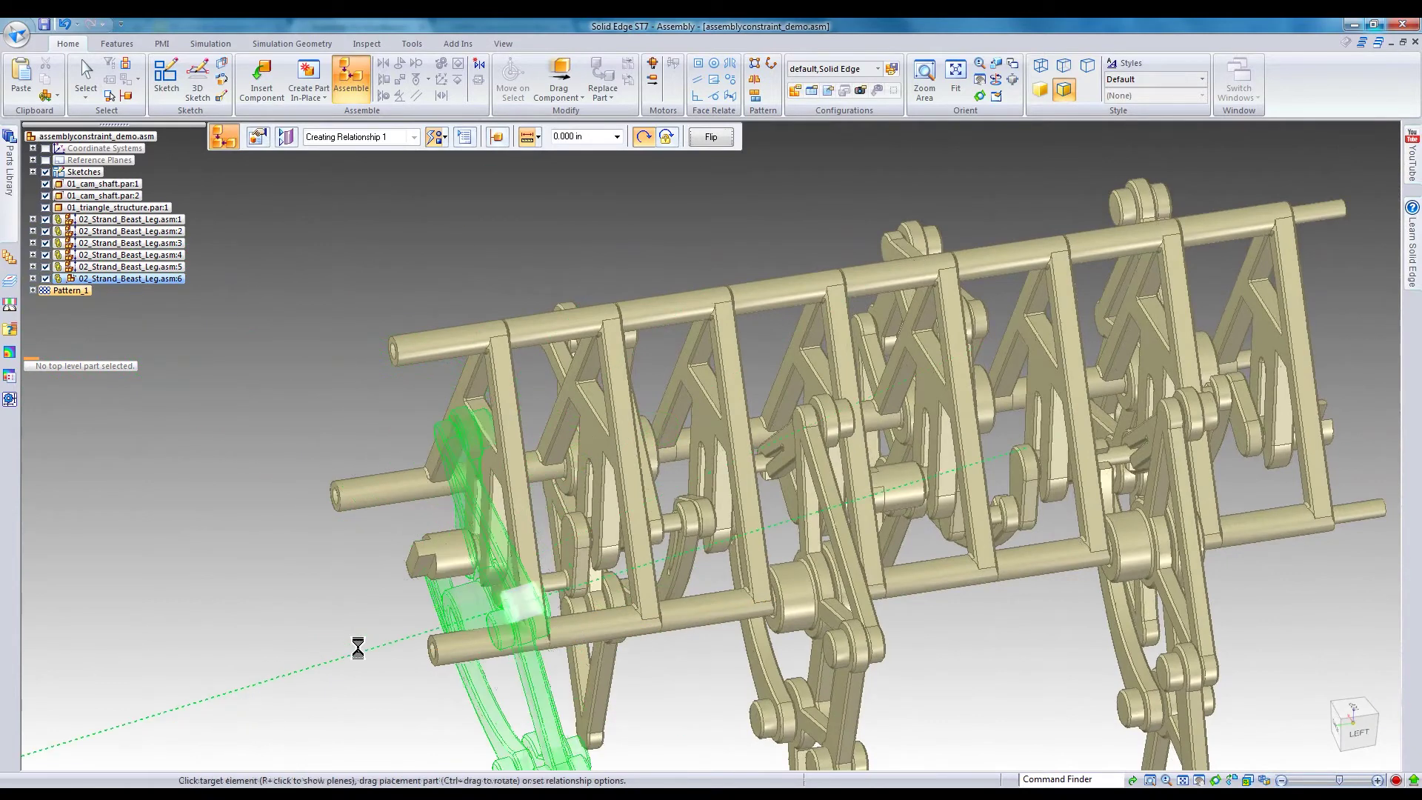
# Step: Center the leg between two frame faces with a Center-Plane relationship, using QuickPick to choose the plane
pyautogui.click(437, 137)
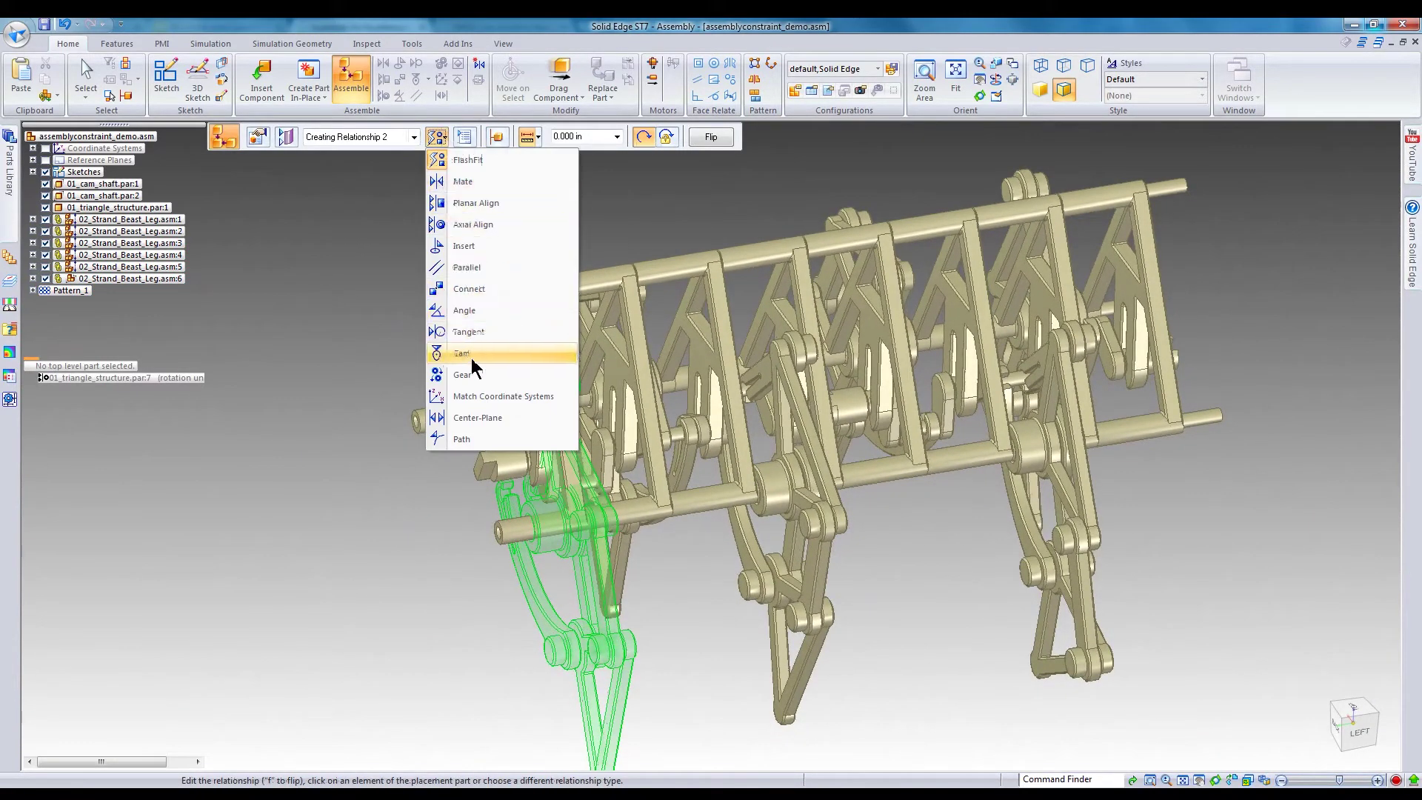
pyautogui.click(474, 418)
pyautogui.scroll(5, 523, 500)
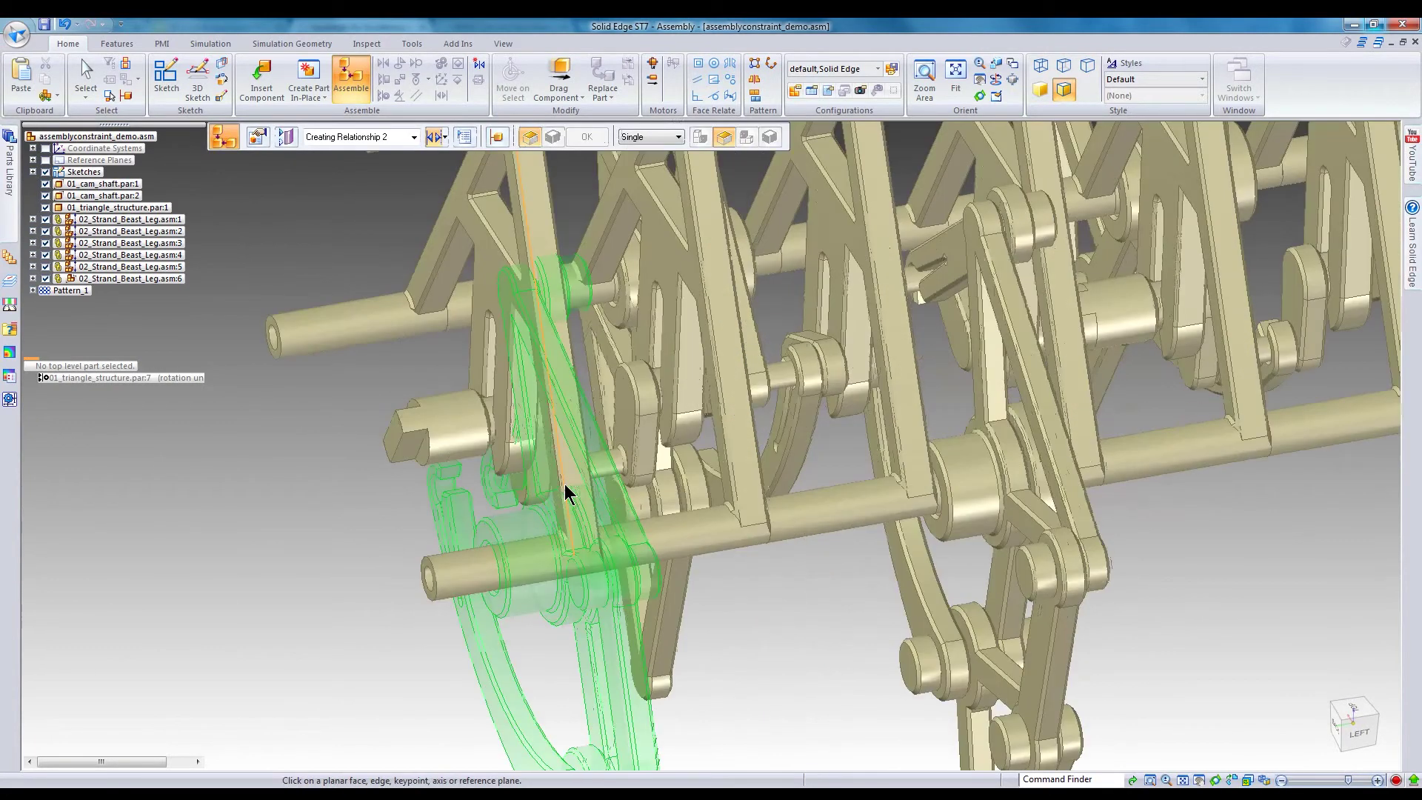
pyautogui.scroll(6, 563, 496)
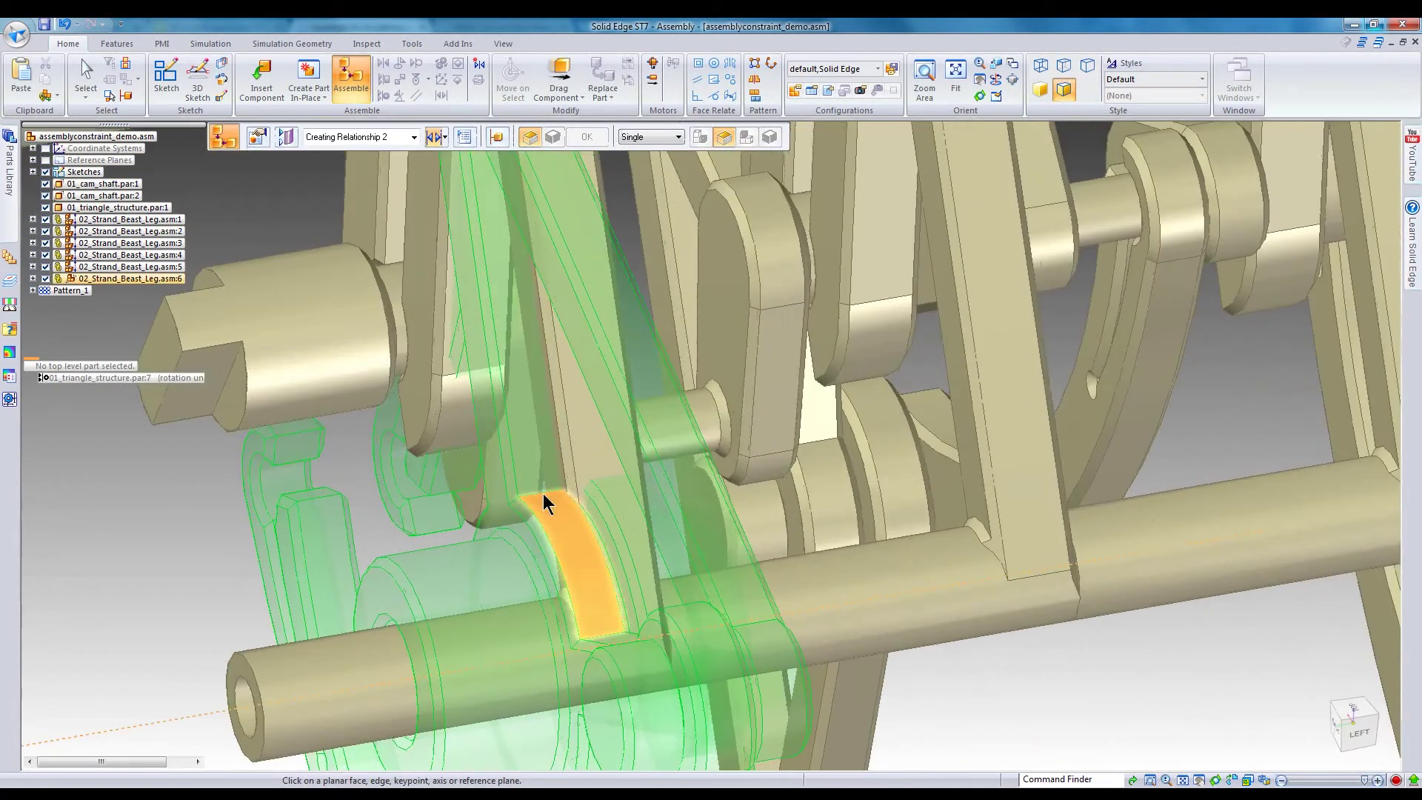
pyautogui.rightClick(542, 494)
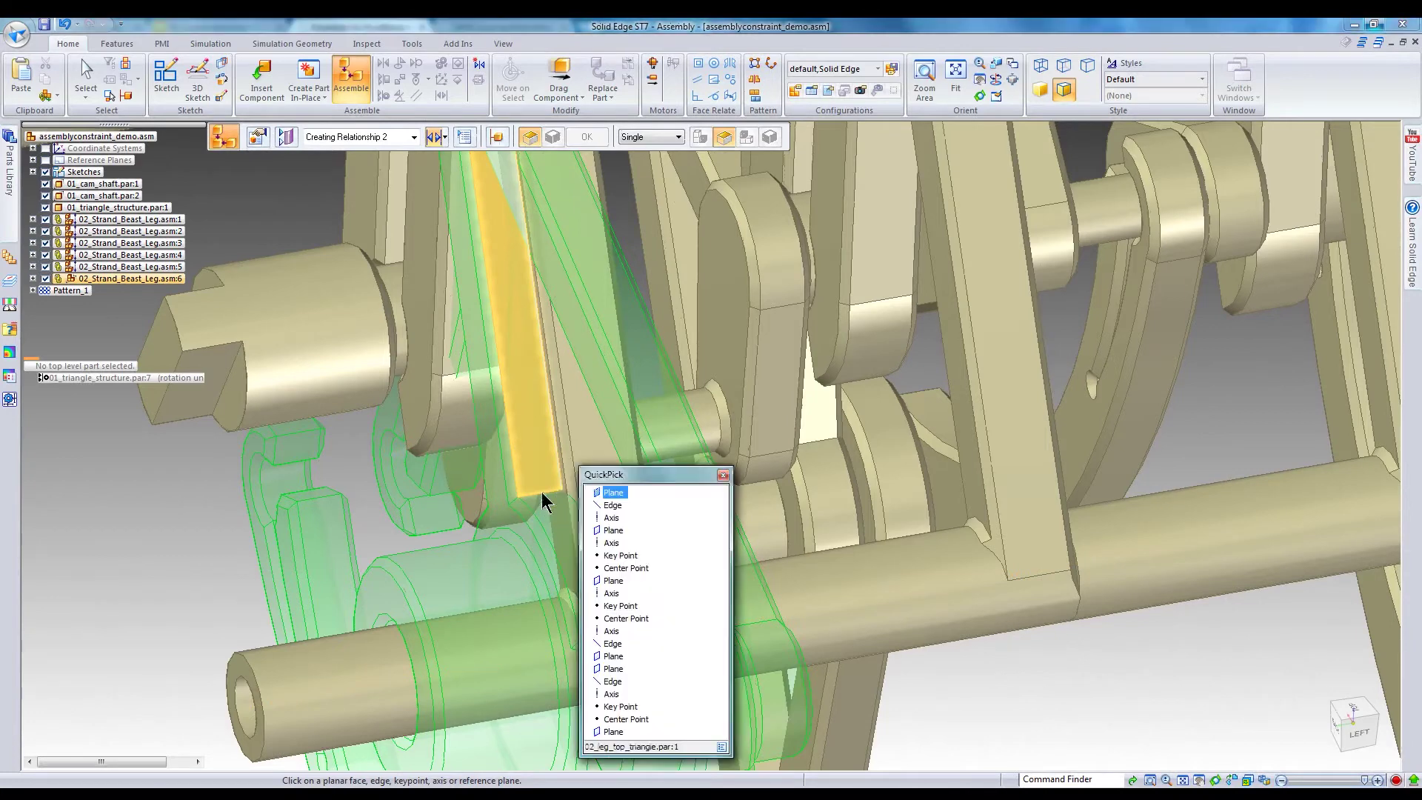
pyautogui.click(609, 493)
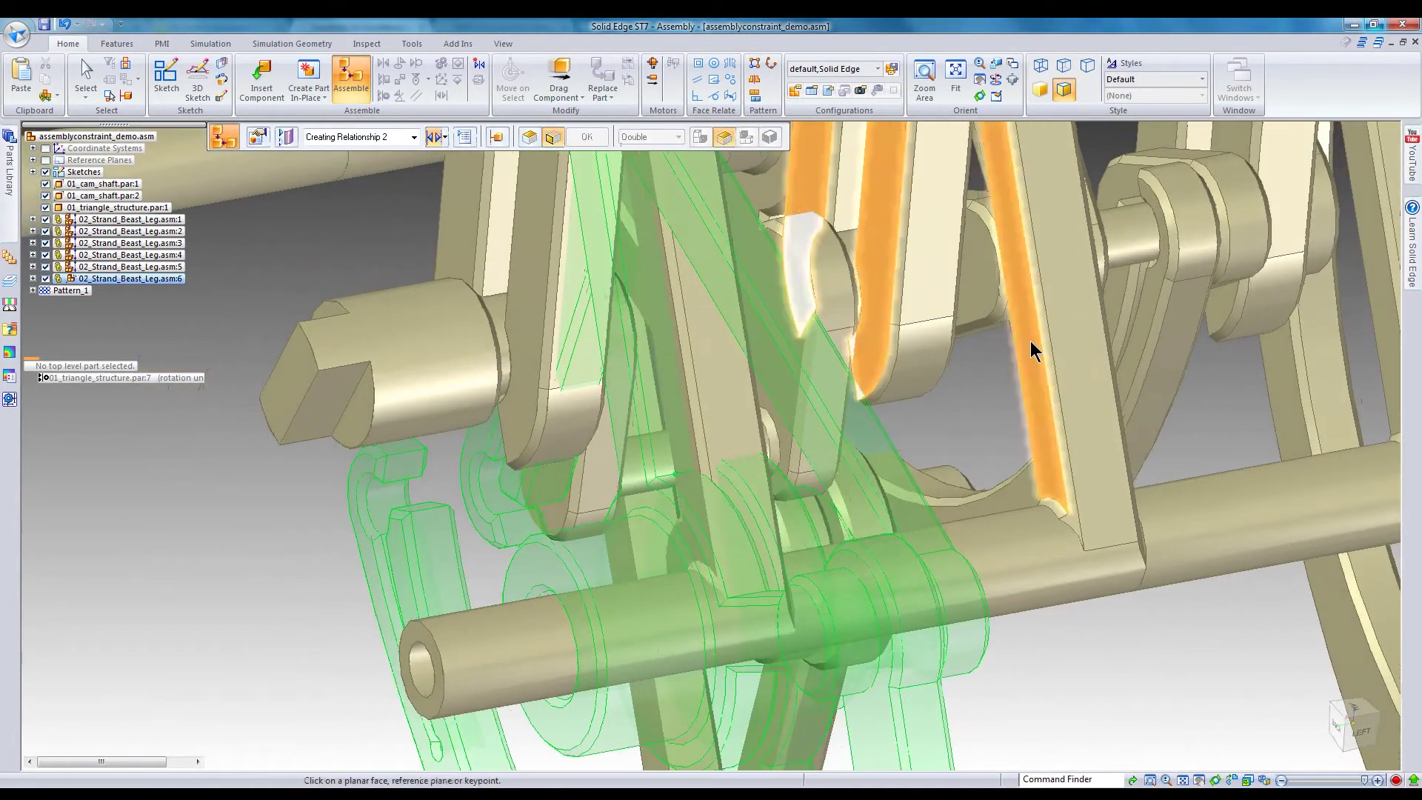
pyautogui.click(1022, 347)
pyautogui.scroll(-10, 962, 326)
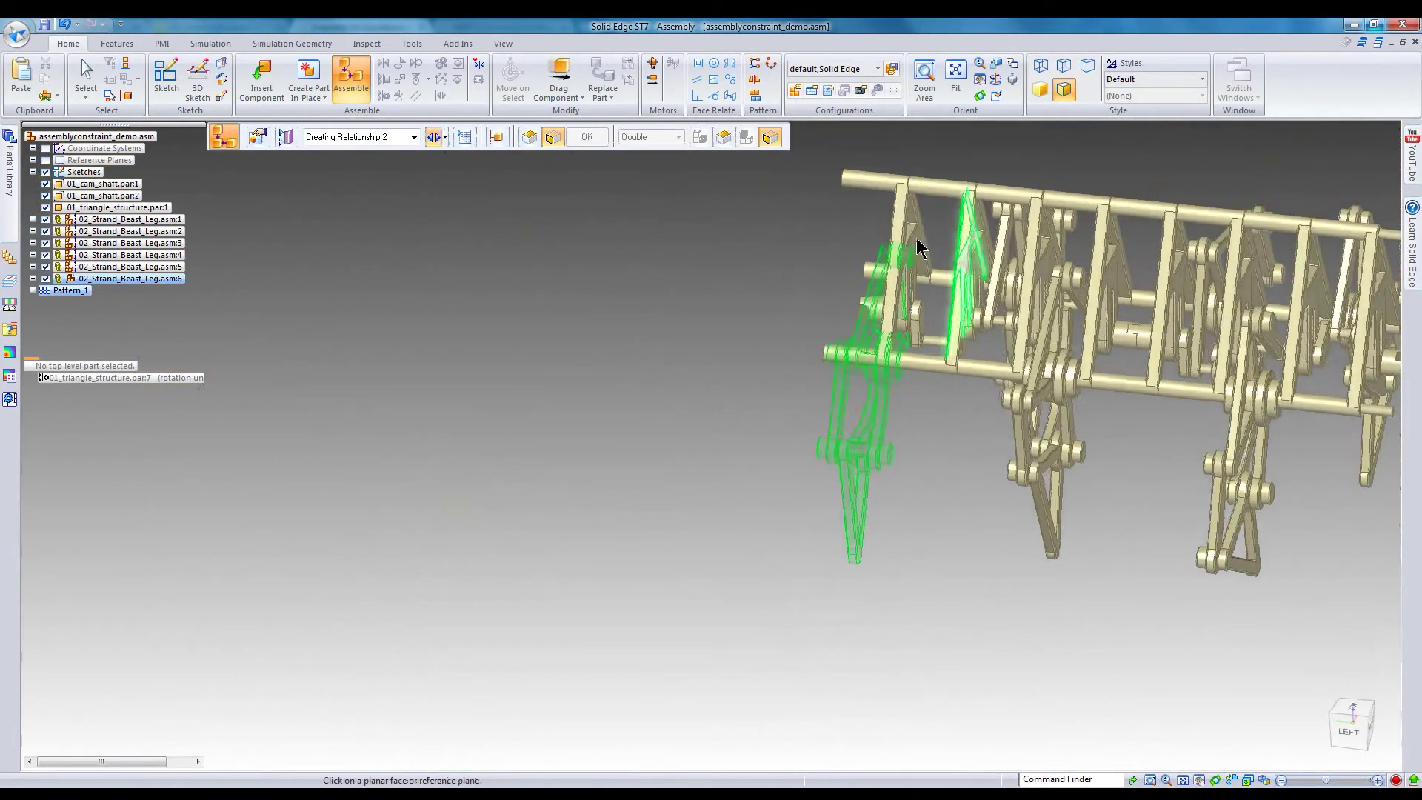
pyautogui.scroll(5, 921, 244)
pyautogui.click(921, 228)
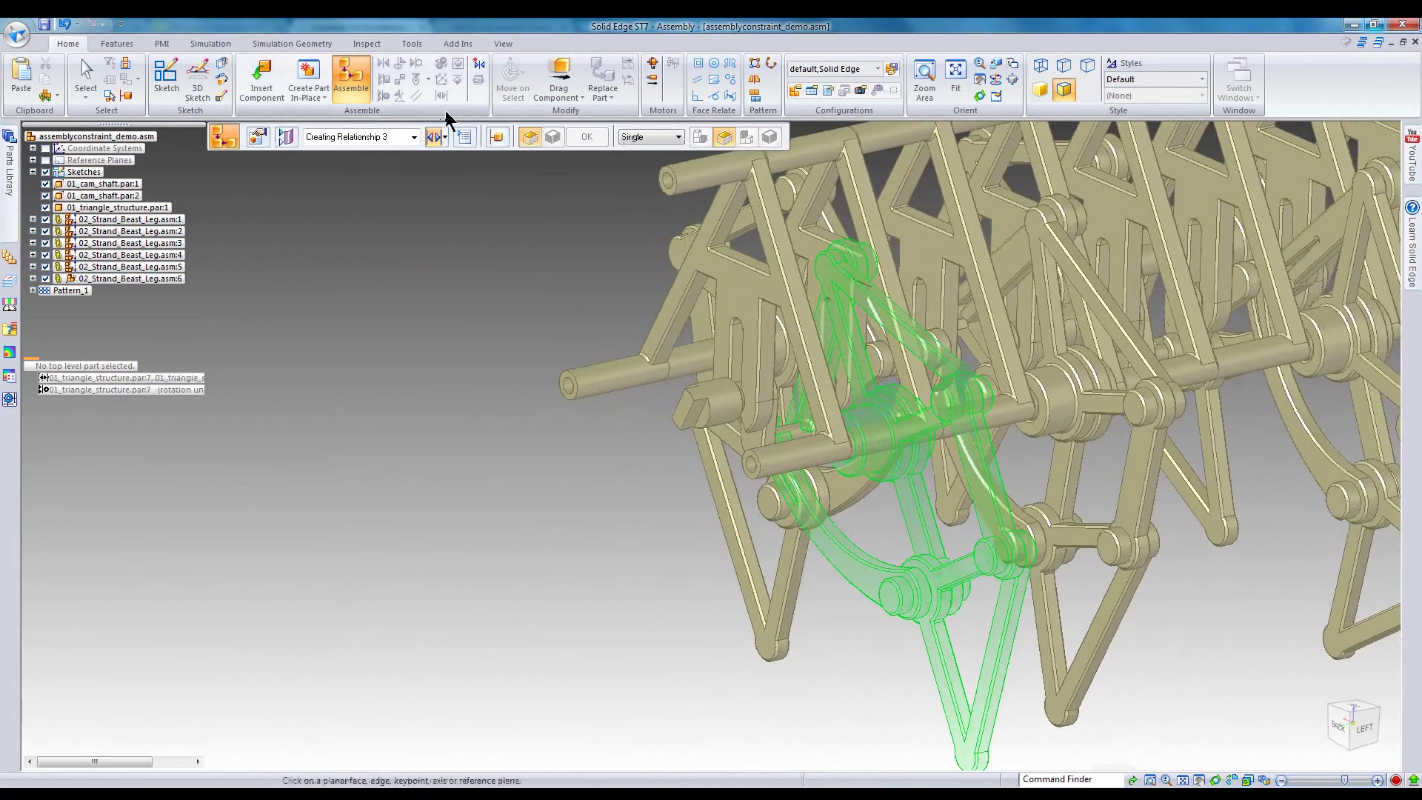
# Step: Axially align the leg's pin with its target cylinder on the triangle frame
pyautogui.click(445, 136)
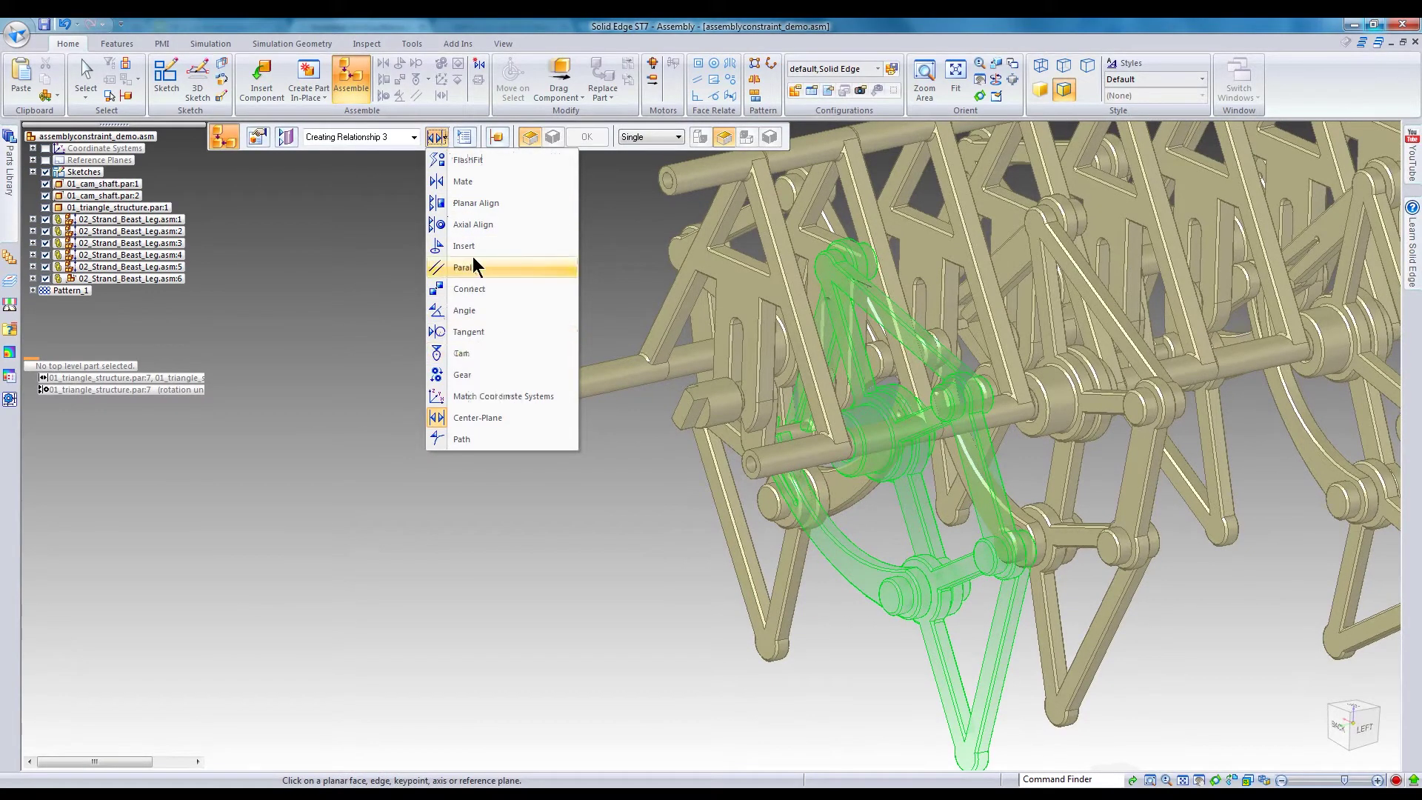
pyautogui.click(472, 224)
pyautogui.scroll(6, 786, 452)
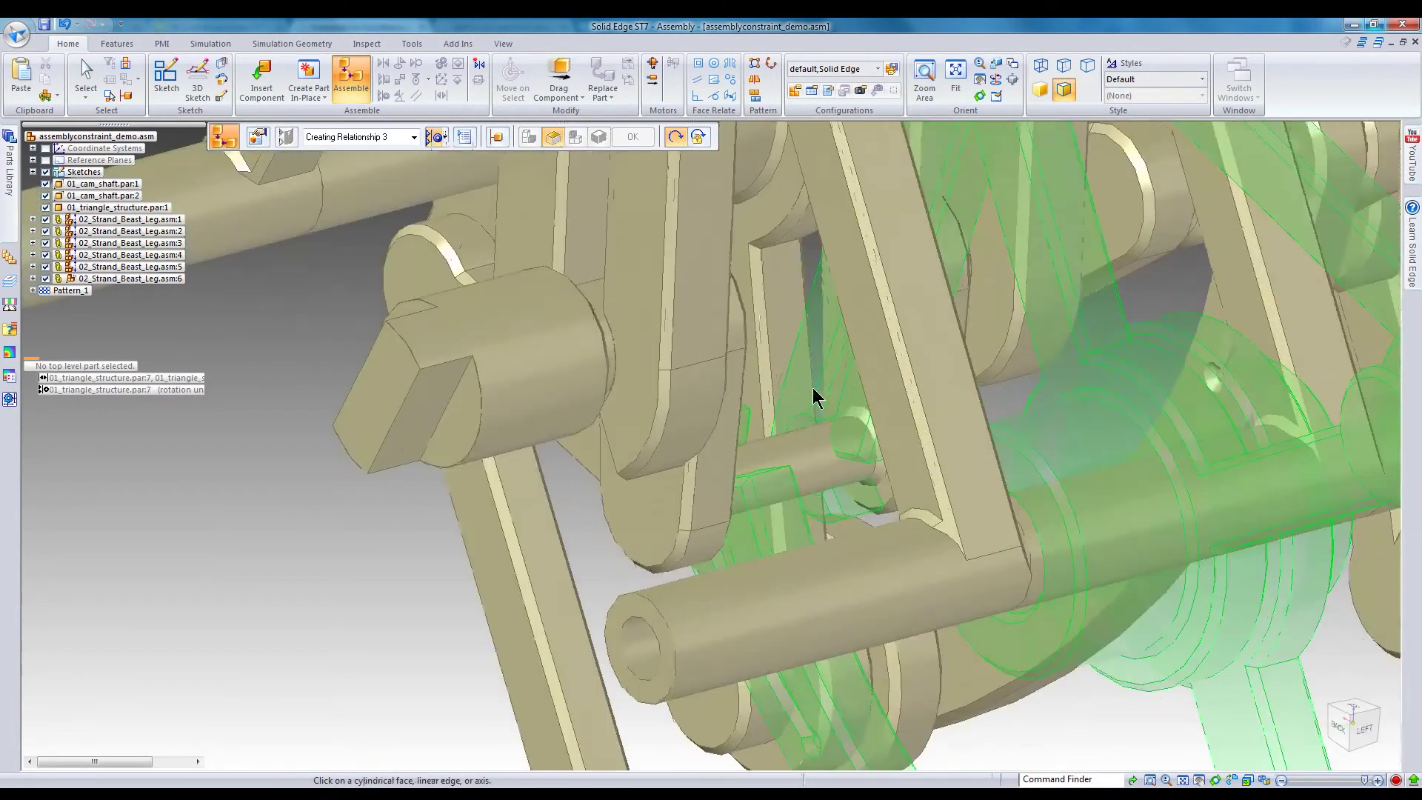
pyautogui.scroll(3, 819, 448)
pyautogui.click(802, 470)
pyautogui.click(801, 469)
pyautogui.scroll(-8, 801, 470)
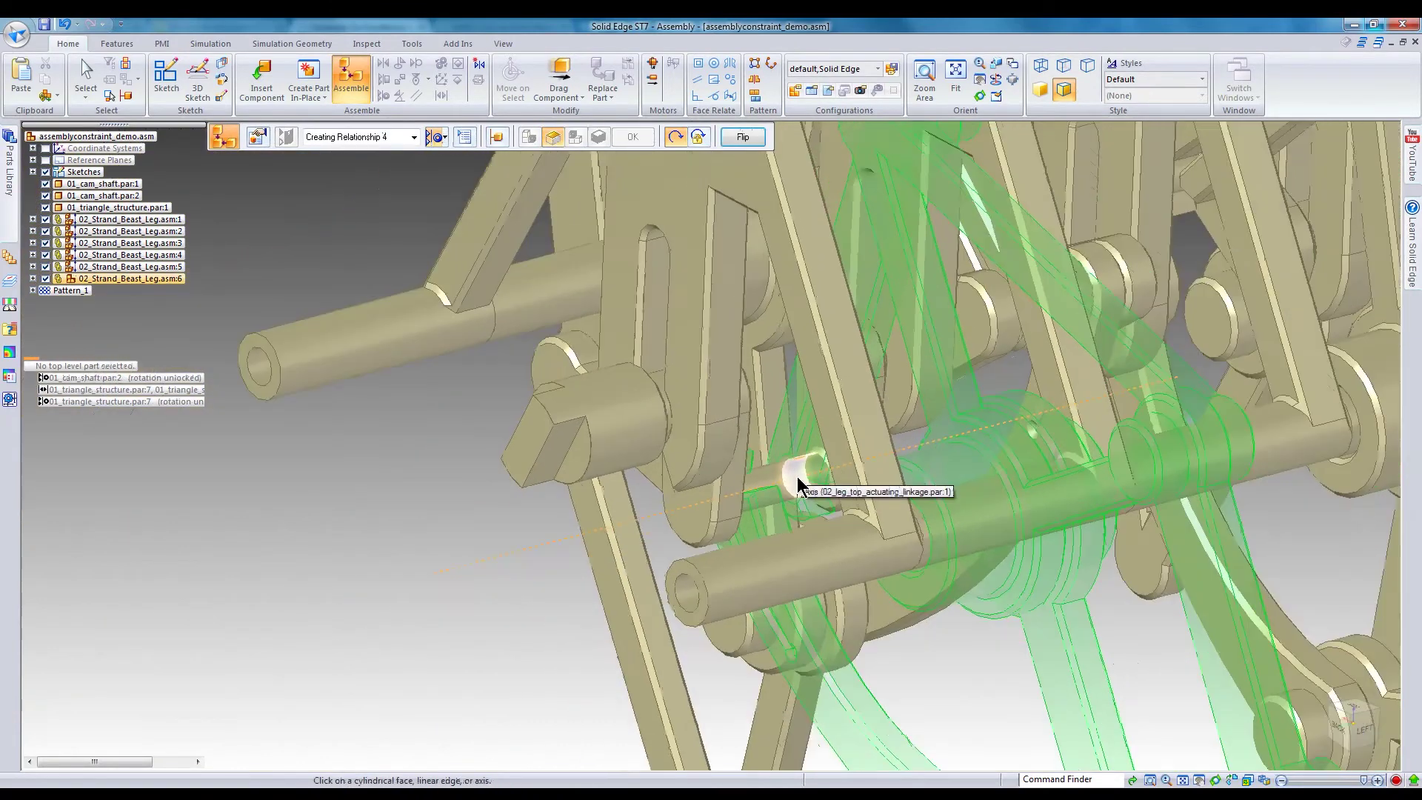
pyautogui.scroll(-6, 771, 490)
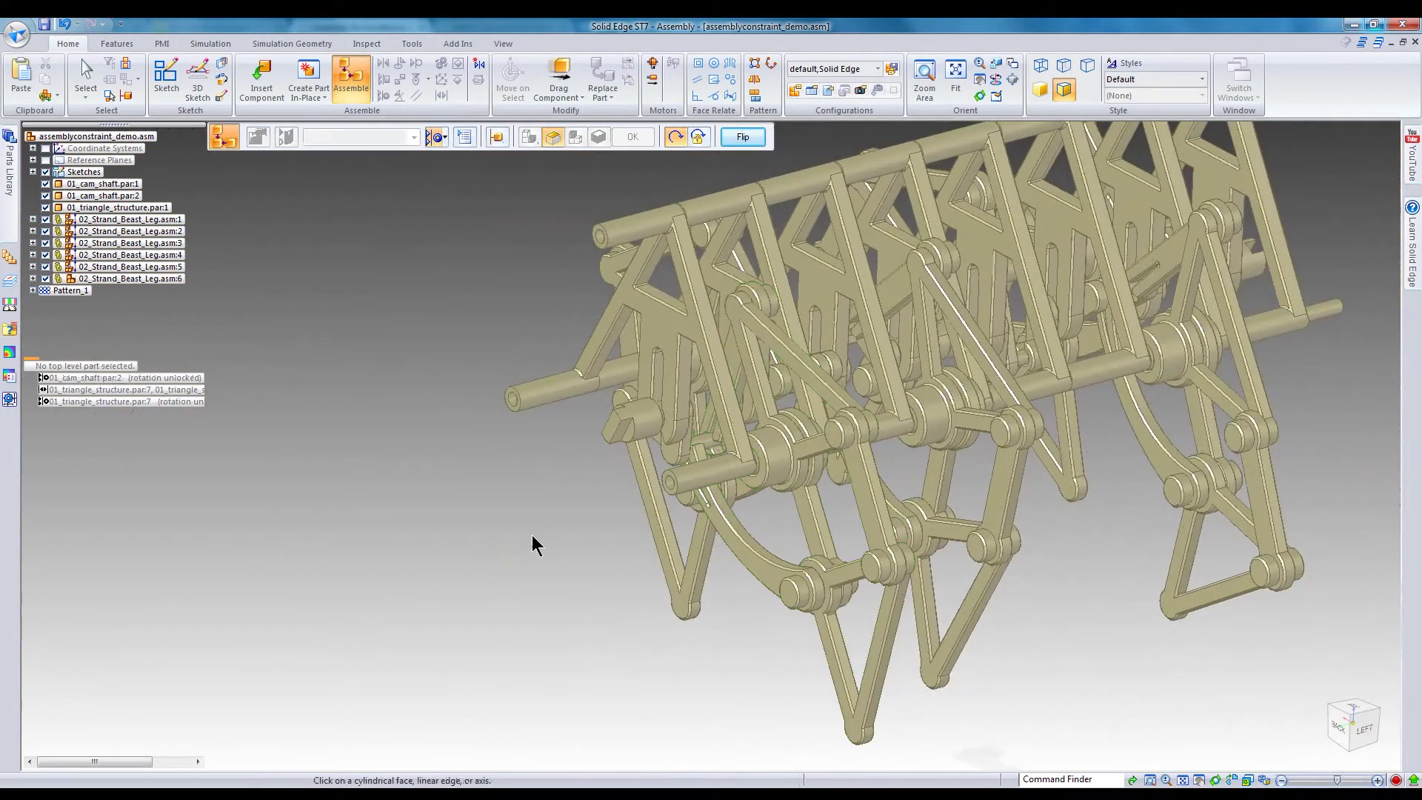
# Step: Make 02_Strand_Beast_Leg.asm:6 an Adjustable Assembly from PathFinder
pyautogui.press('Escape')
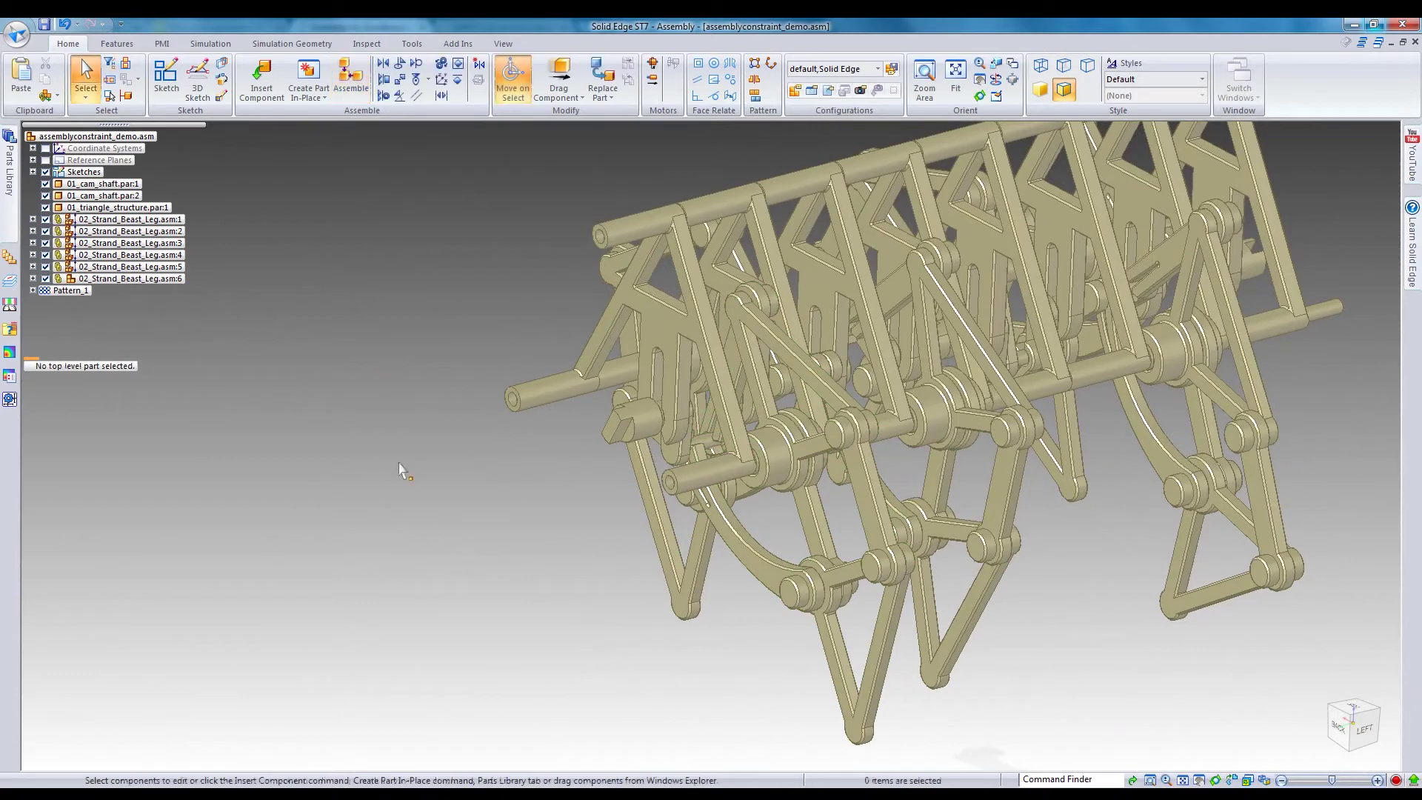
pyautogui.rightClick(166, 283)
pyautogui.moveTo(228, 468)
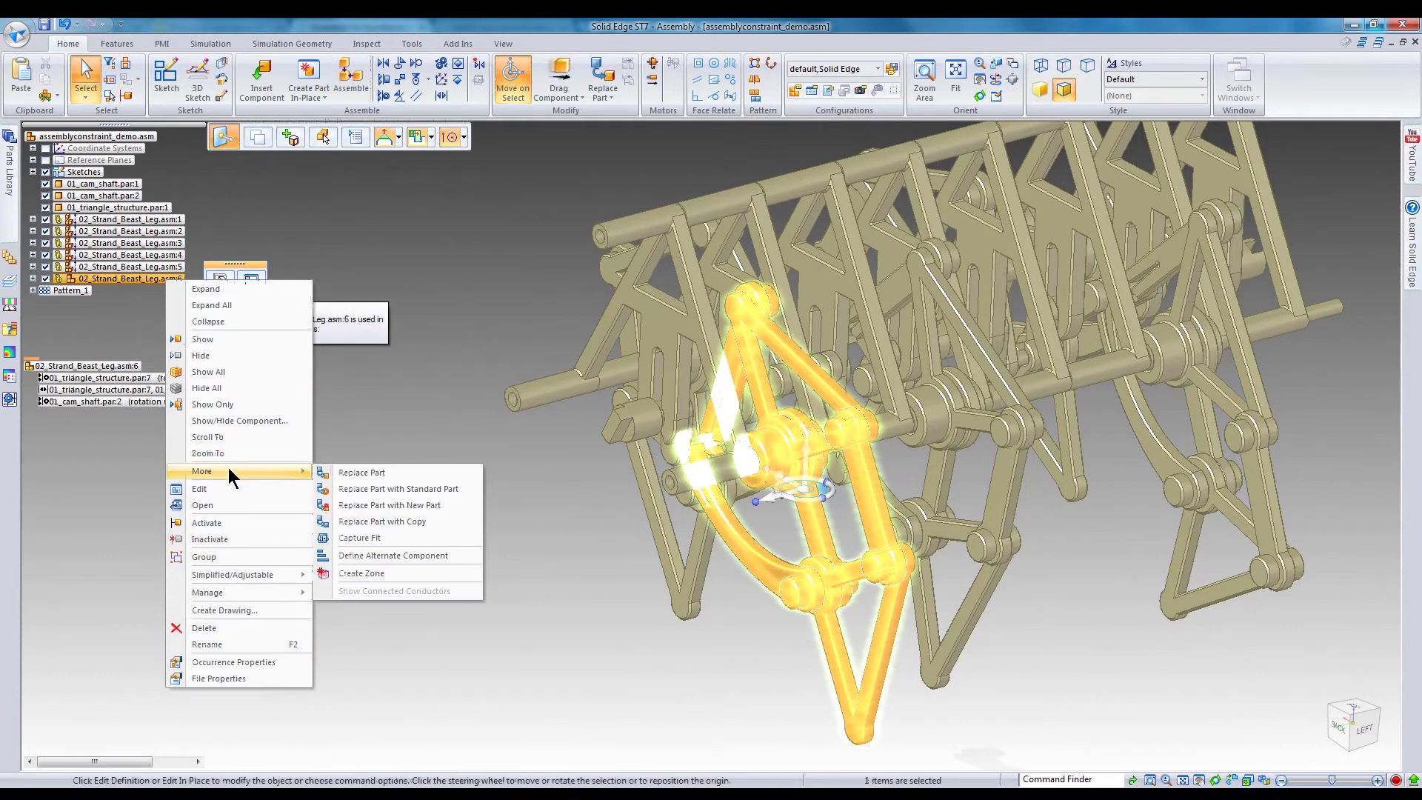
pyautogui.moveTo(252, 573)
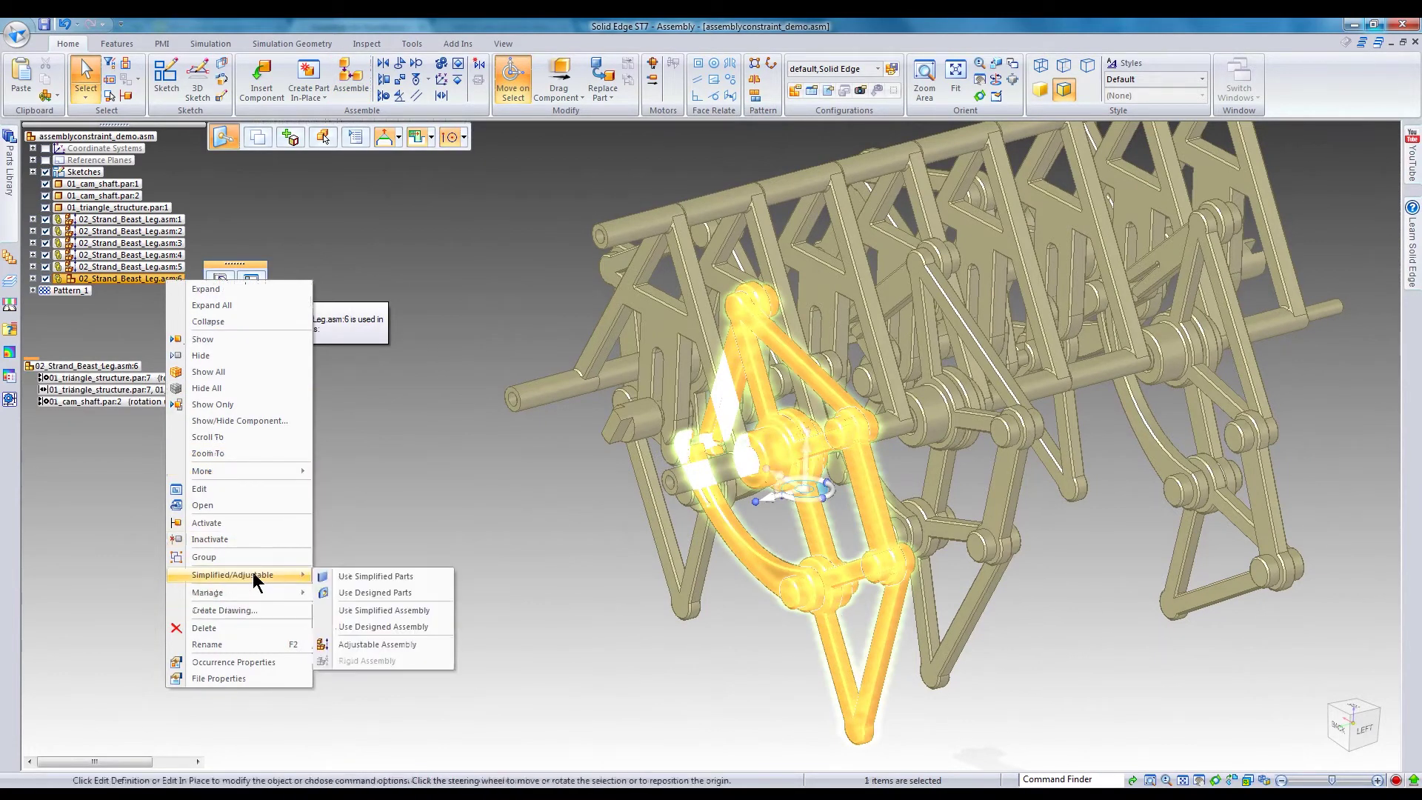
pyautogui.click(370, 646)
pyautogui.click(450, 618)
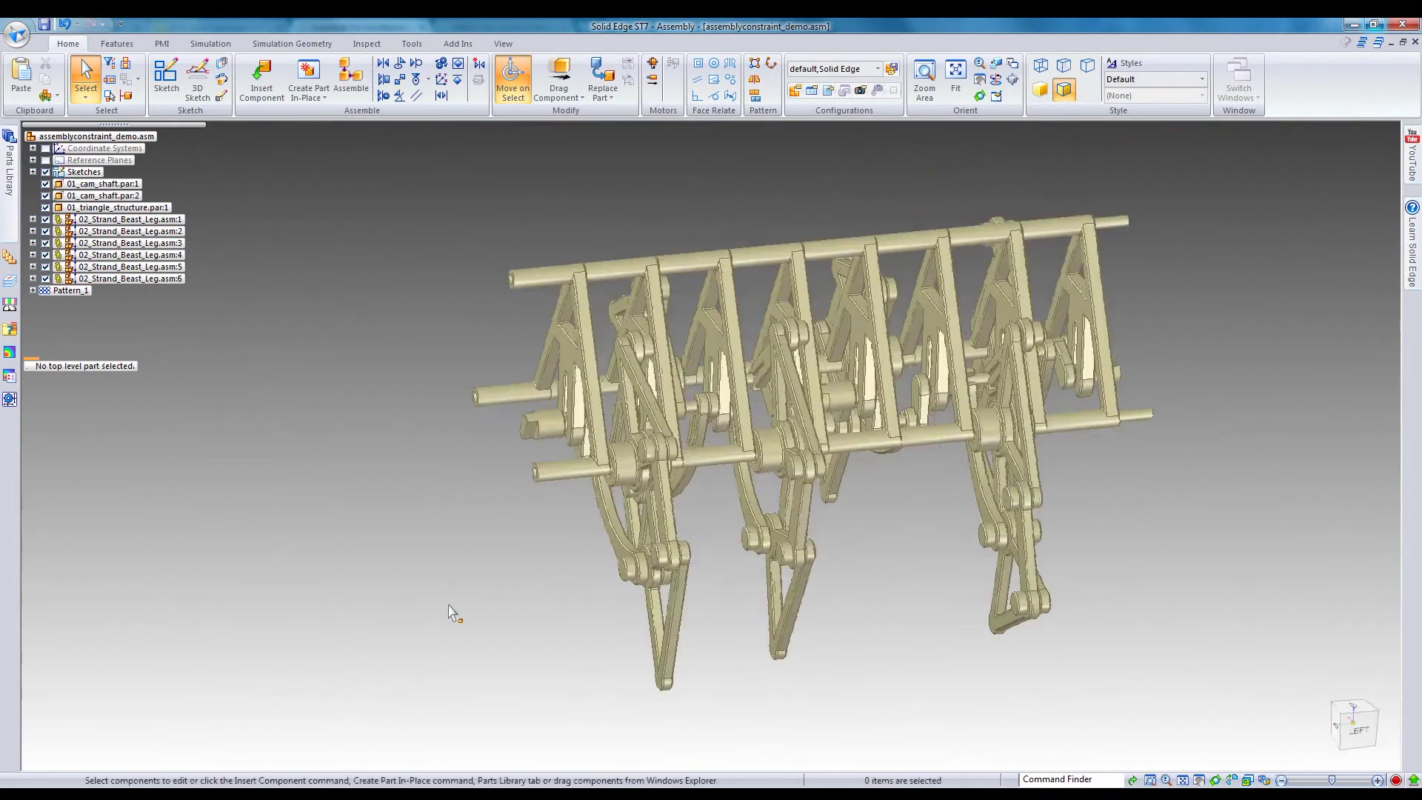
# Step: Add a rotational motor on the cam shaft axis turning at 360 deg/s
pyautogui.click(653, 65)
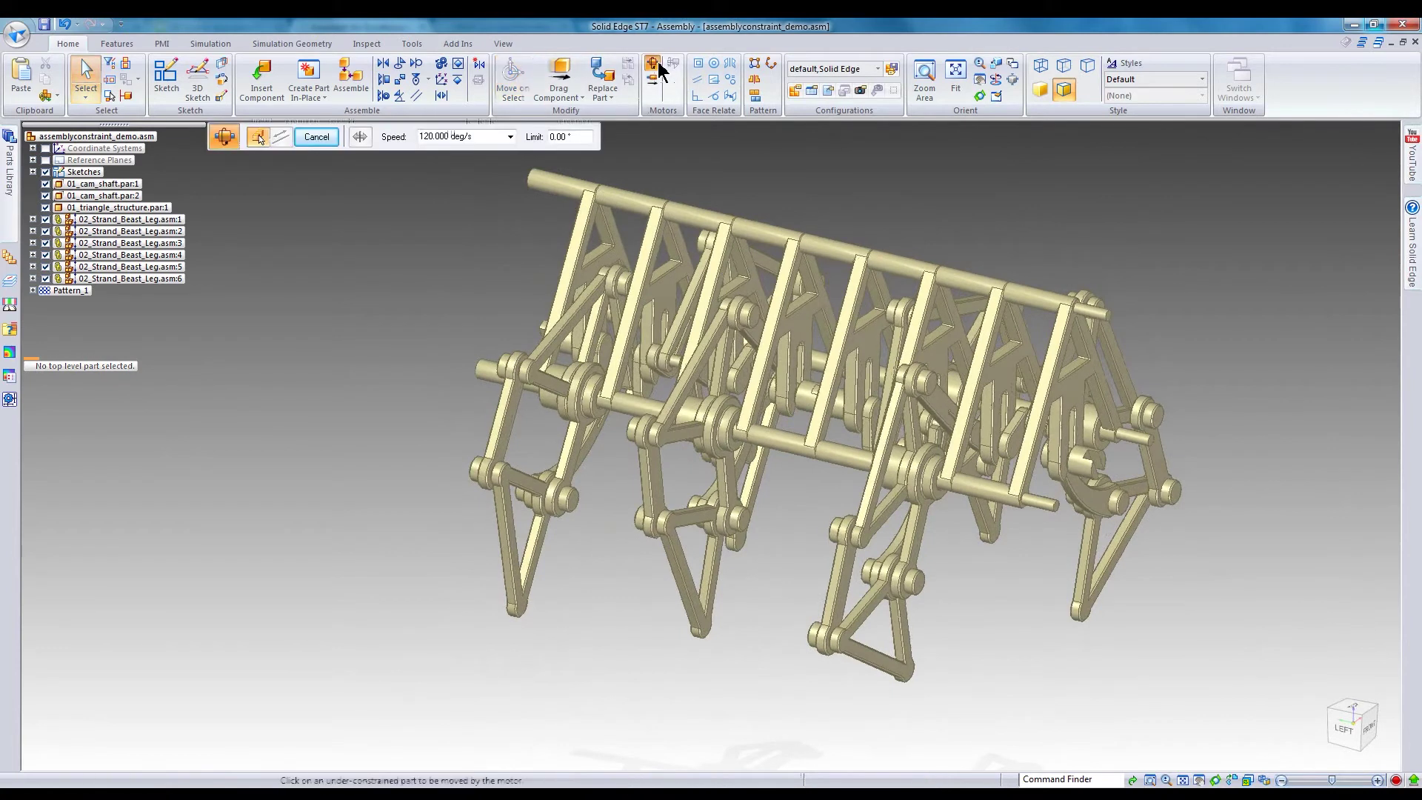
pyautogui.click(1076, 467)
pyautogui.click(1077, 468)
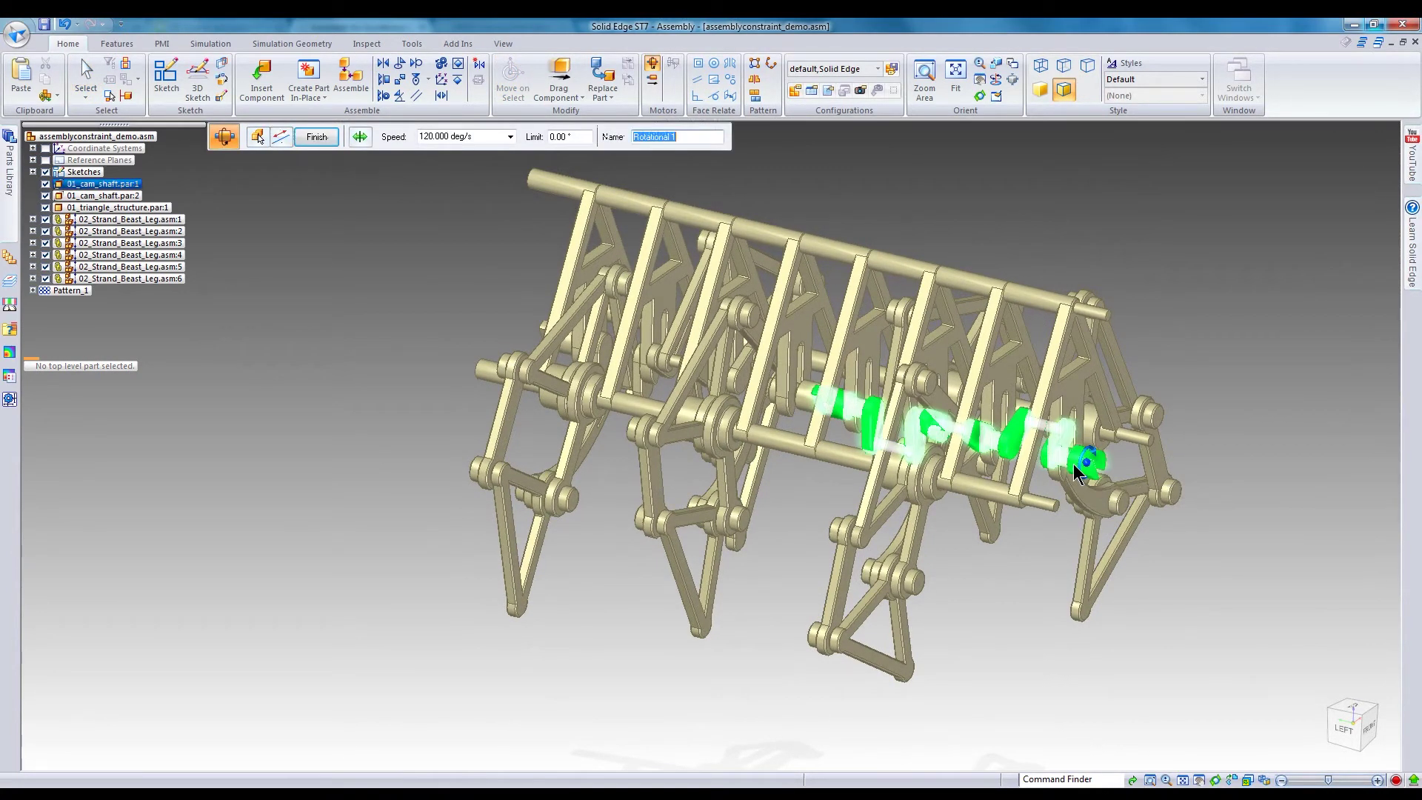
pyautogui.click(427, 137)
pyautogui.click(431, 137)
pyautogui.click(421, 137)
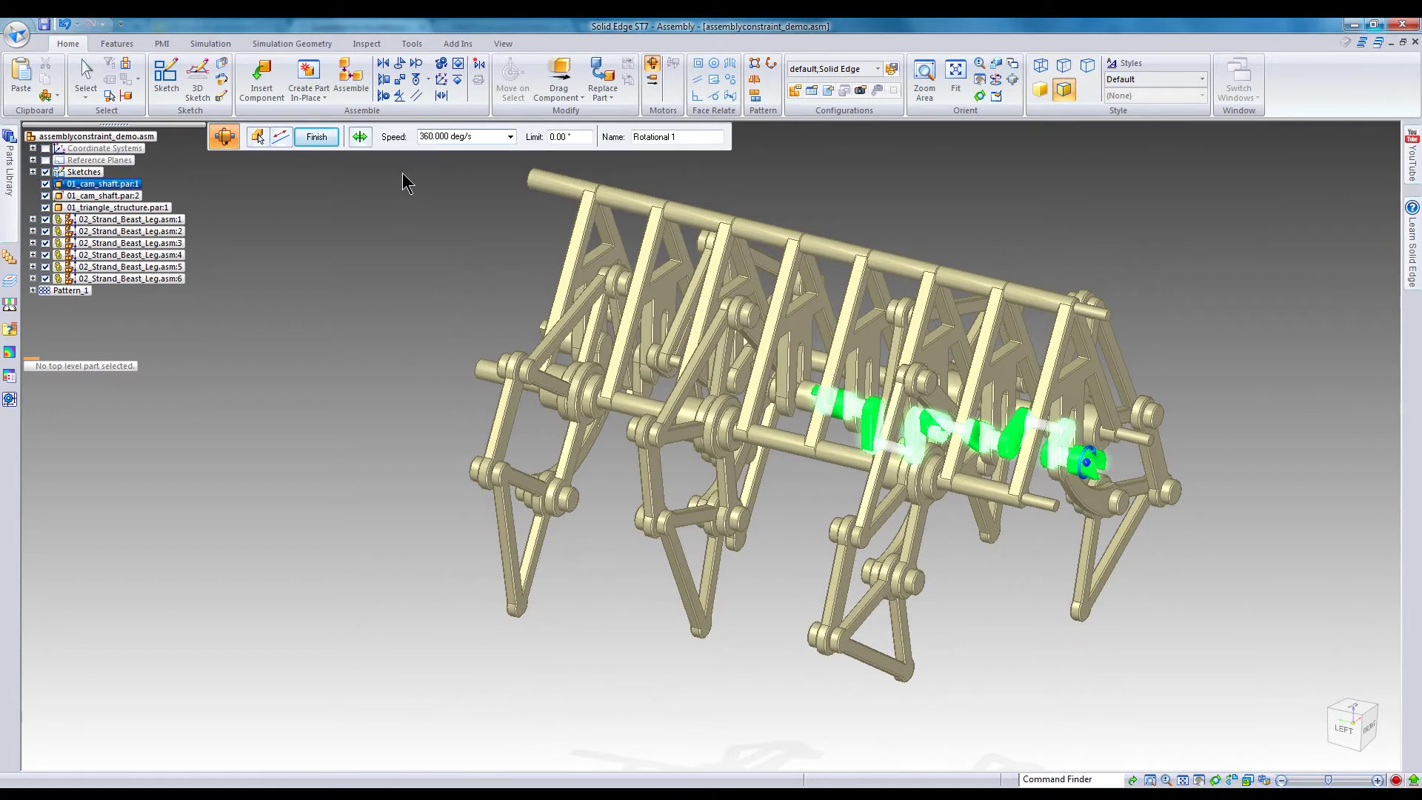
pyautogui.press('Return')
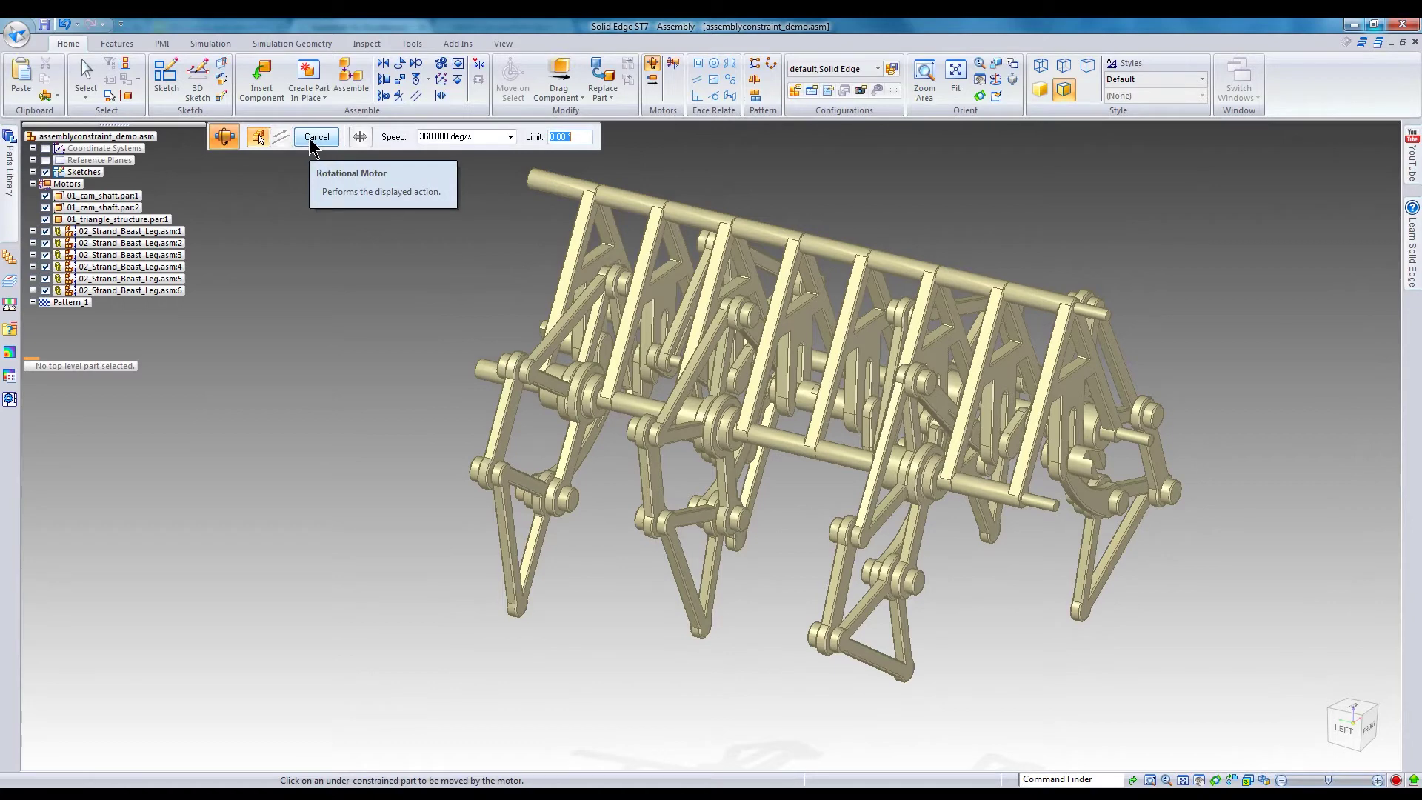
pyautogui.click(317, 137)
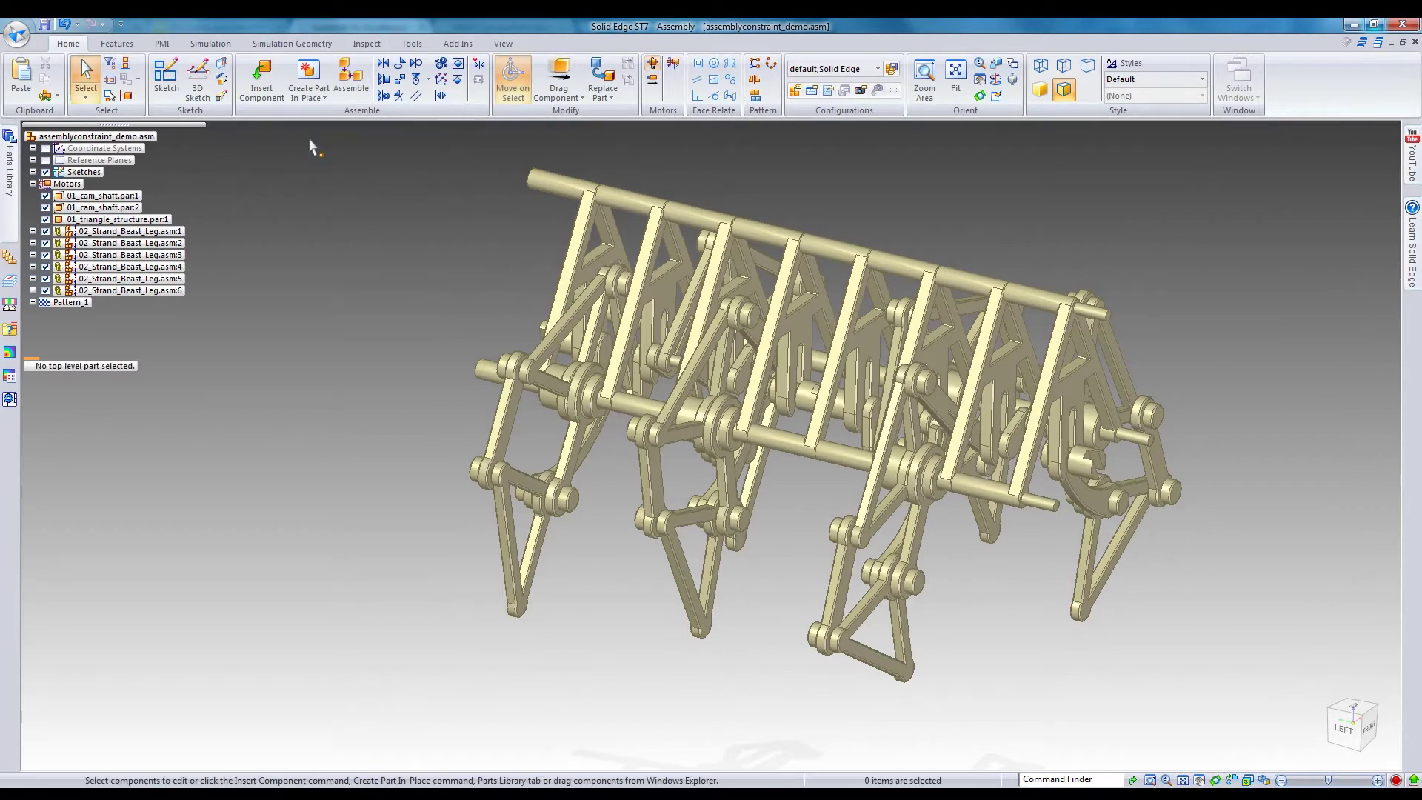
# Step: Create a motor simulation with Rotational 1 in the motor group
pyautogui.click(671, 64)
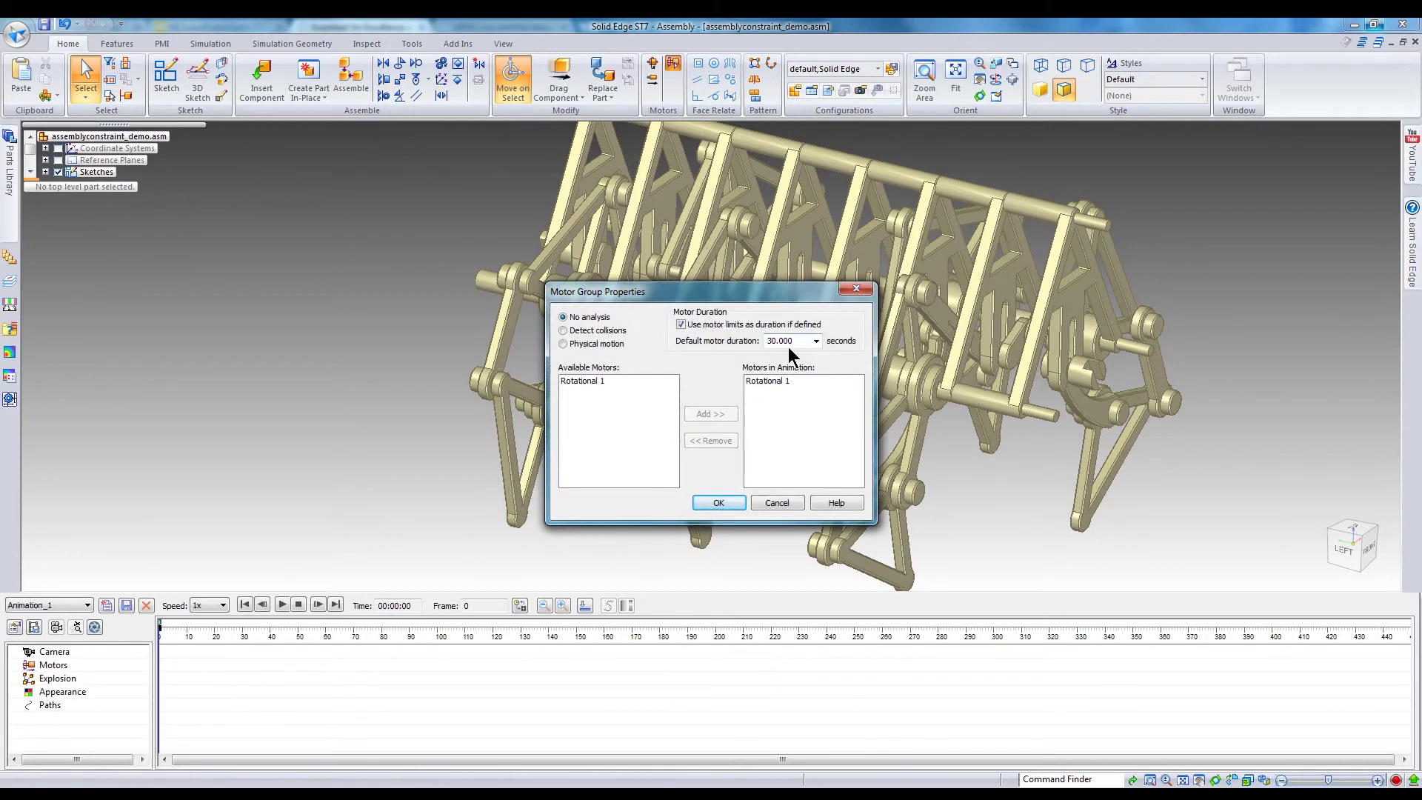
pyautogui.click(719, 503)
pyautogui.moveTo(715, 507); pyautogui.dragTo(598, 215, button='middle')
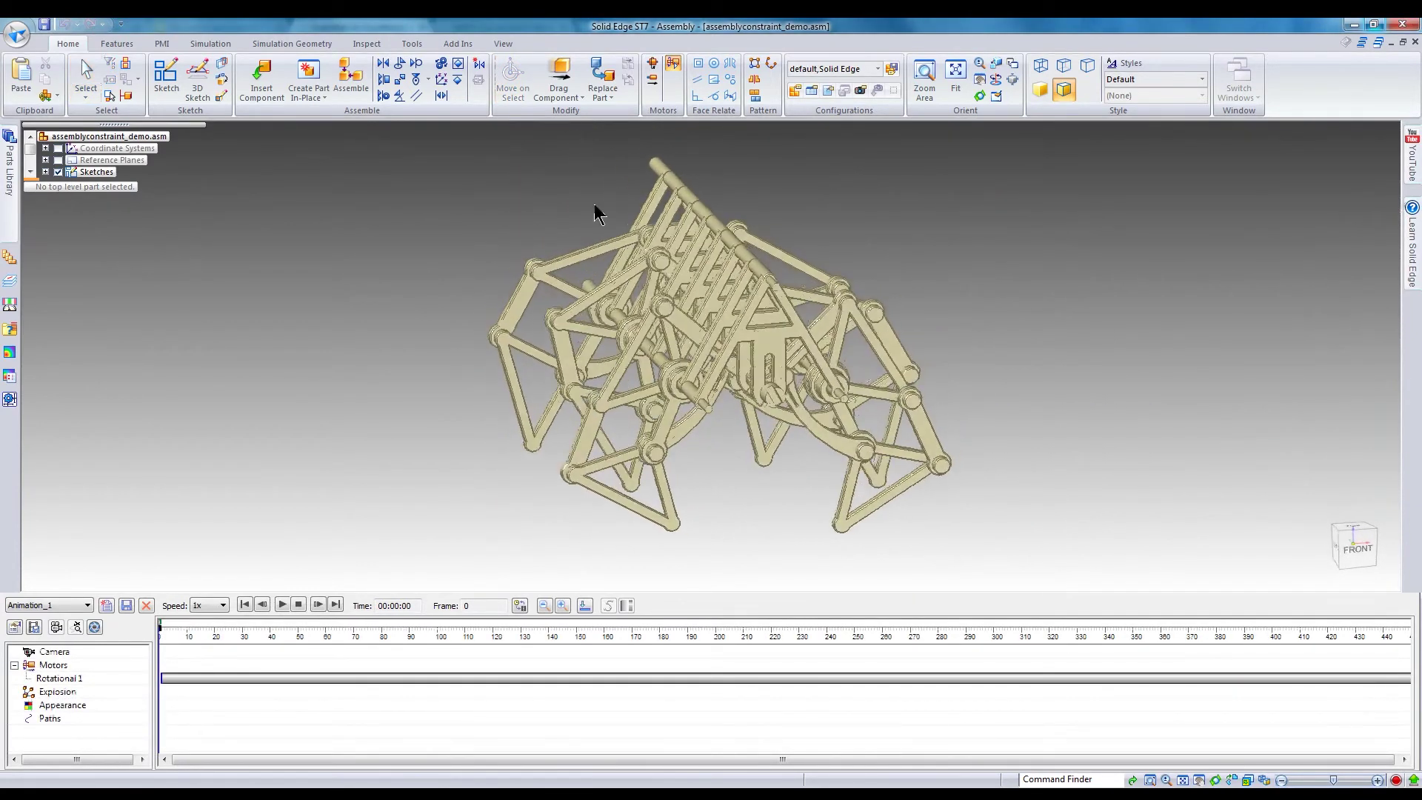
# Step: Orient the view face-on to the walker's front and play the walking animation
pyautogui.click(492, 43)
pyautogui.click(316, 69)
pyautogui.click(781, 343)
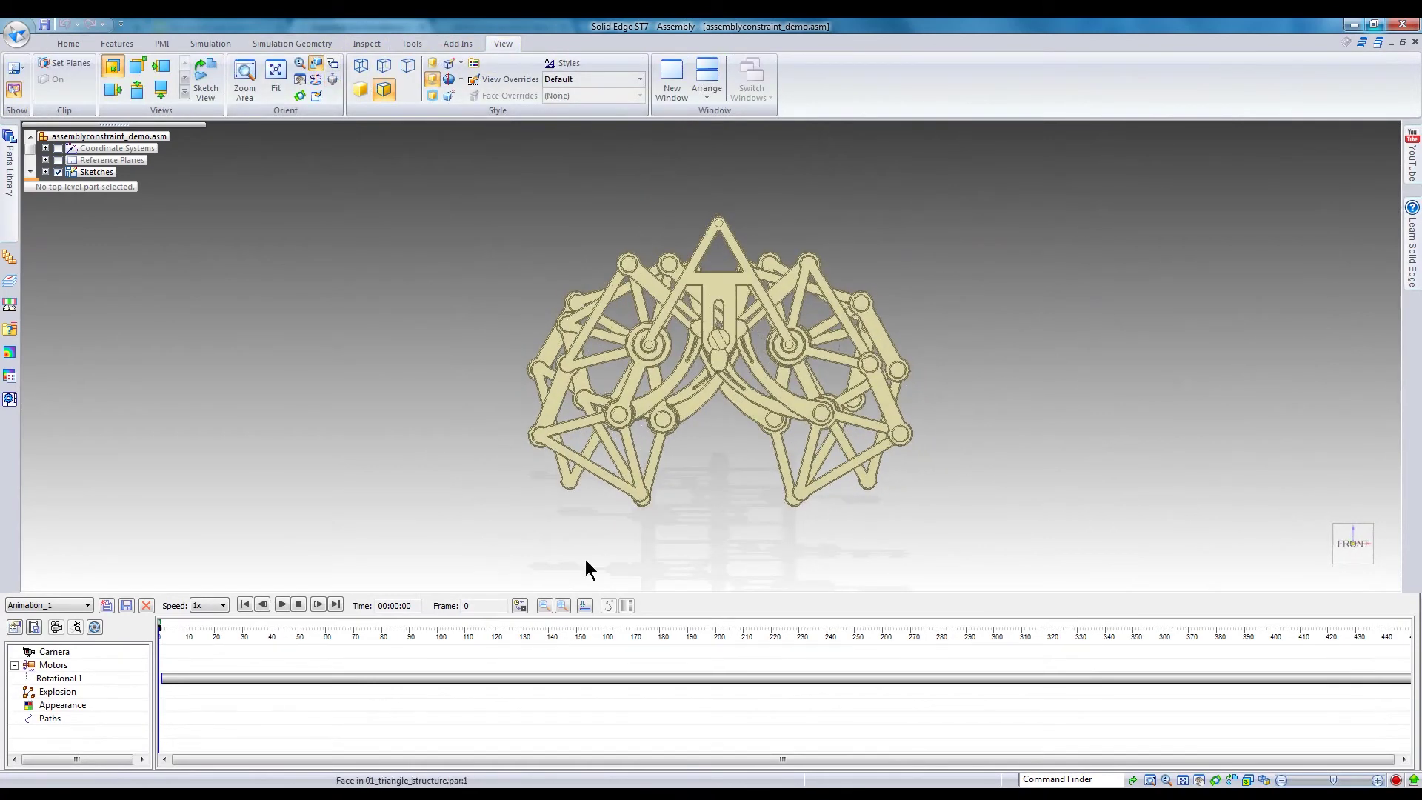
pyautogui.click(279, 602)
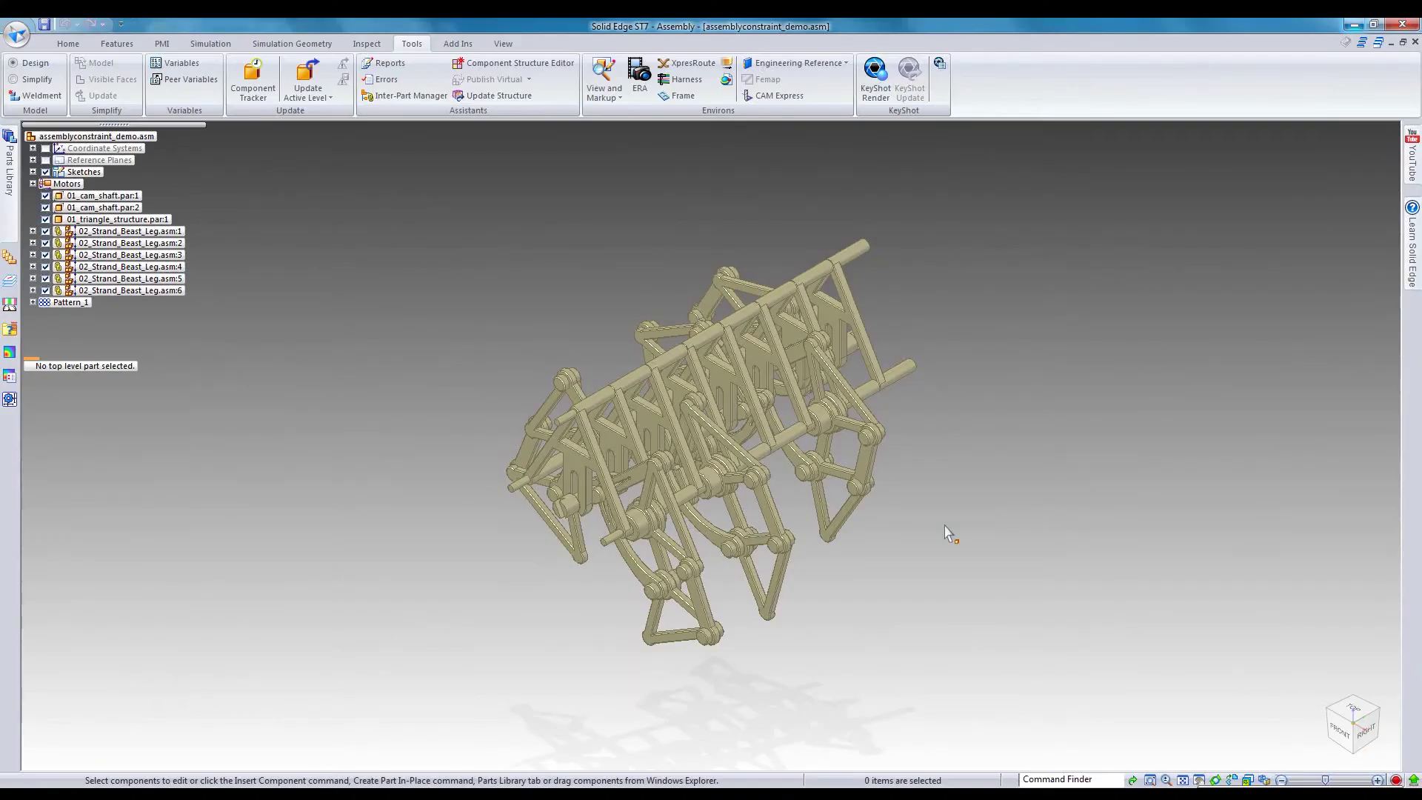
# Step: In Explode-Render-Animate, bind each of the six 02_Strand_Beast_Leg.asm subassemblies as a single unit
pyautogui.click(641, 80)
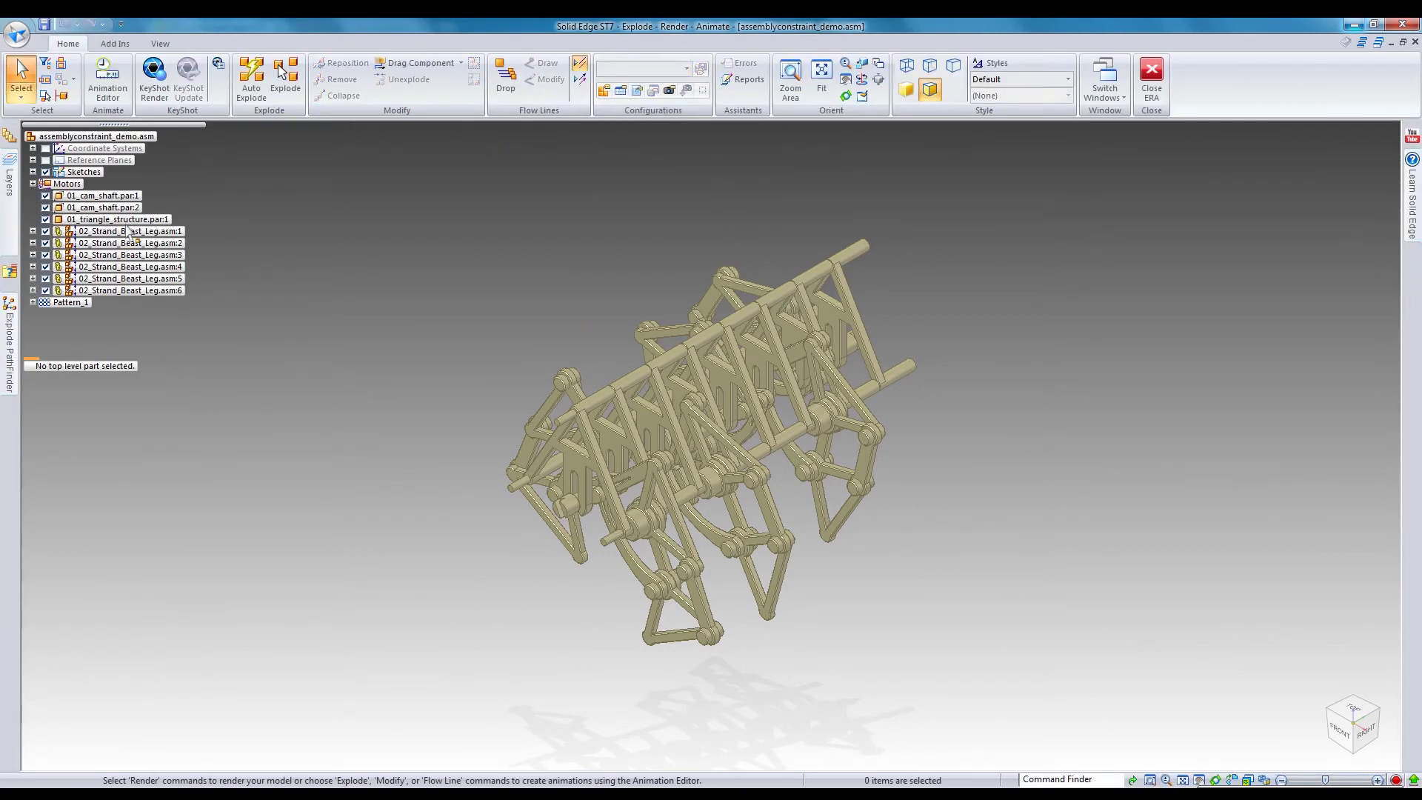
pyautogui.click(127, 231)
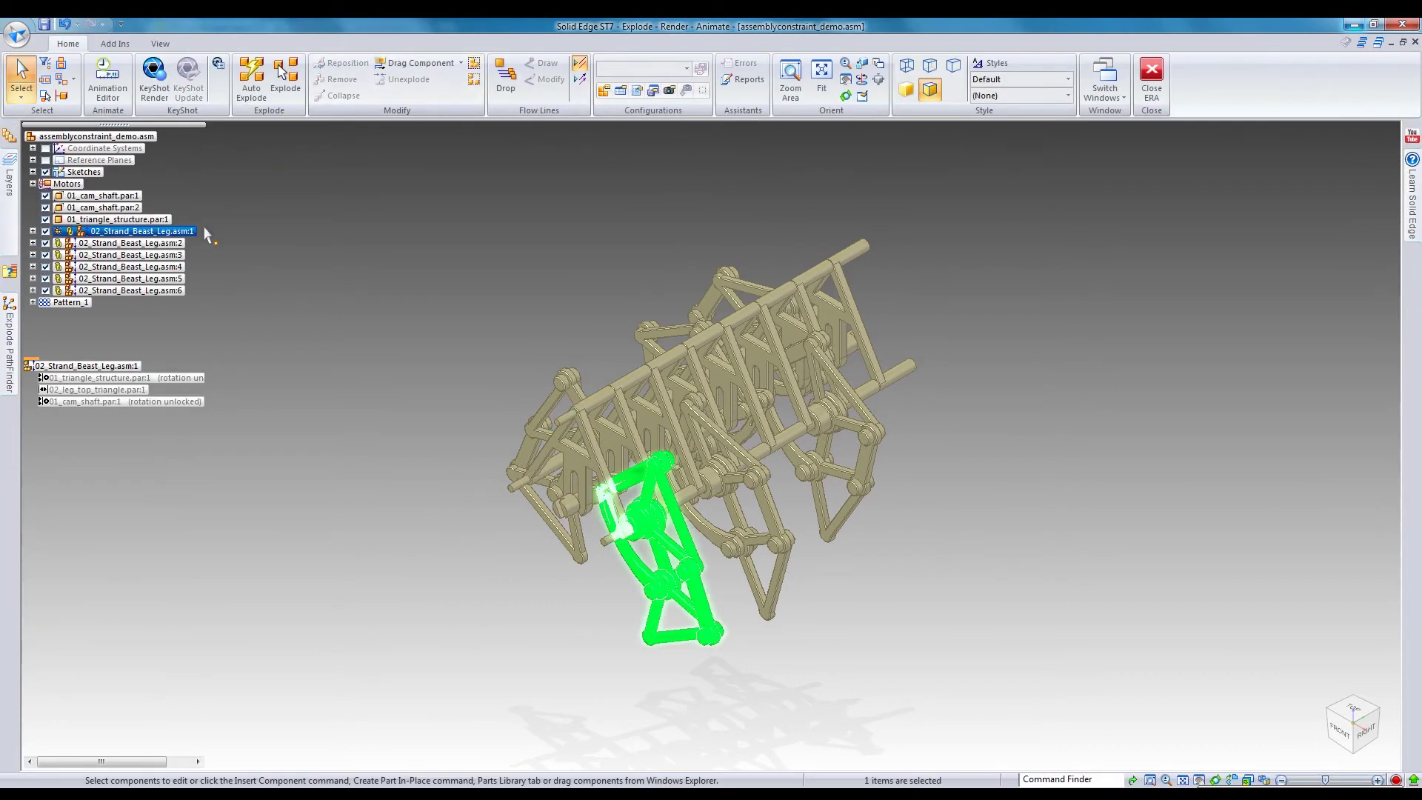
pyautogui.click(177, 243)
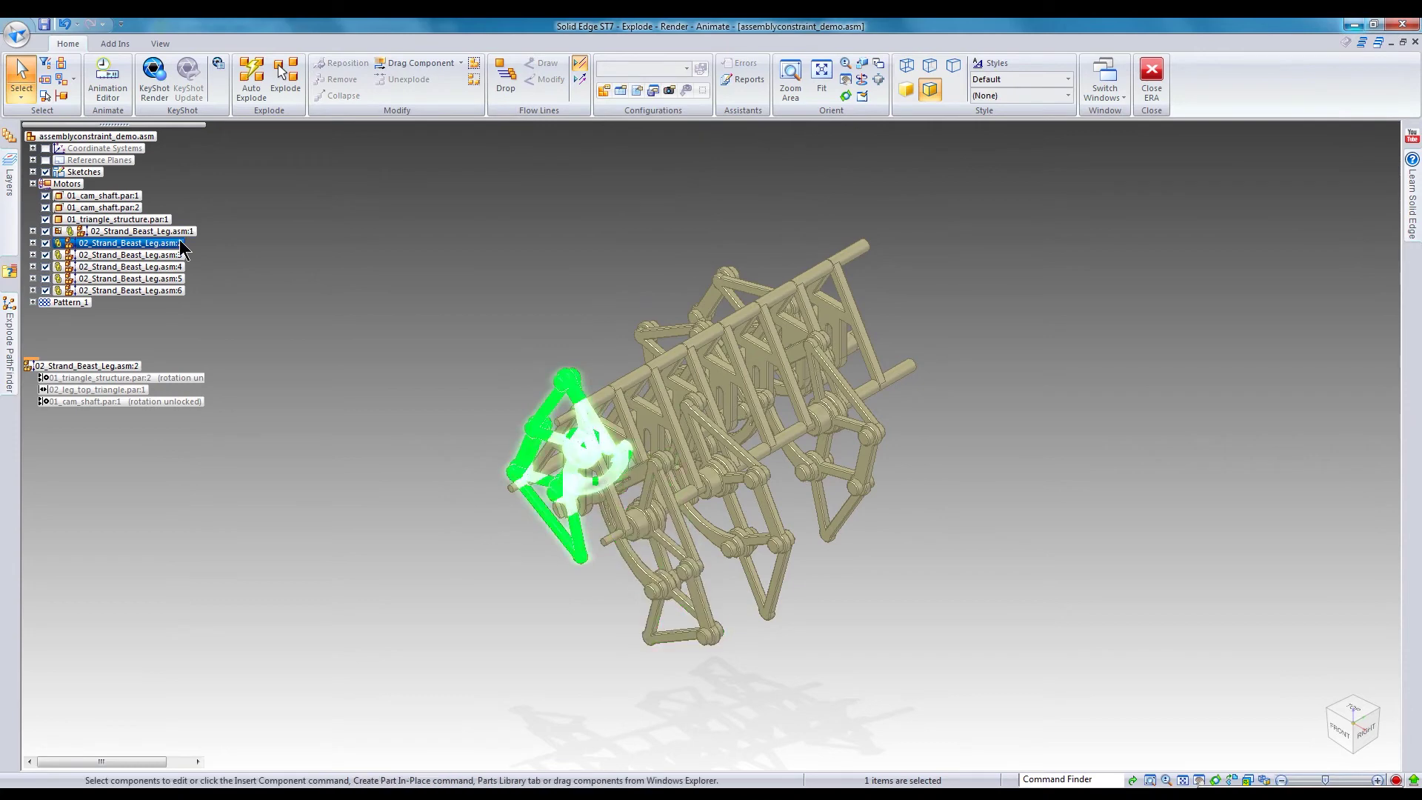
pyautogui.click(478, 62)
pyautogui.click(118, 255)
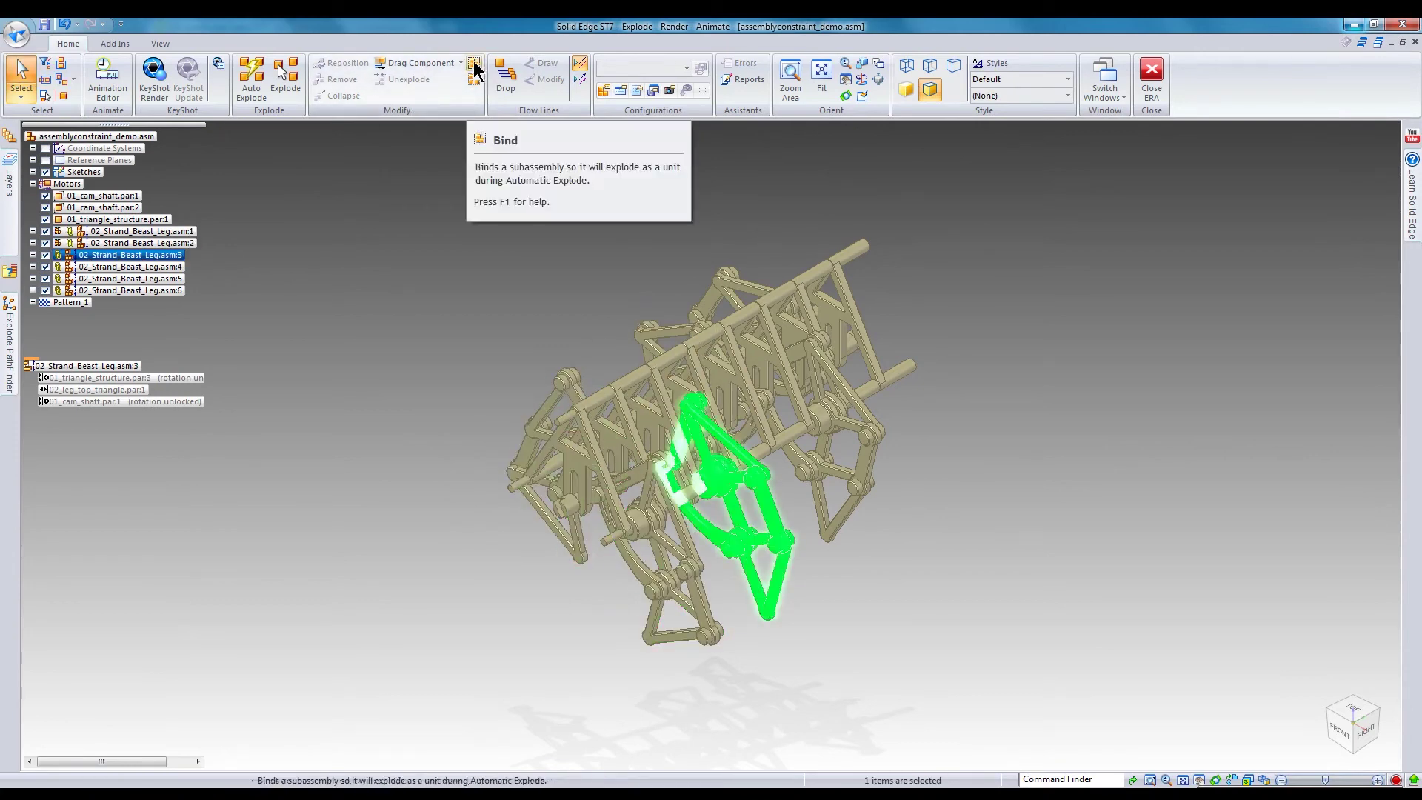
pyautogui.click(473, 62)
pyautogui.click(119, 266)
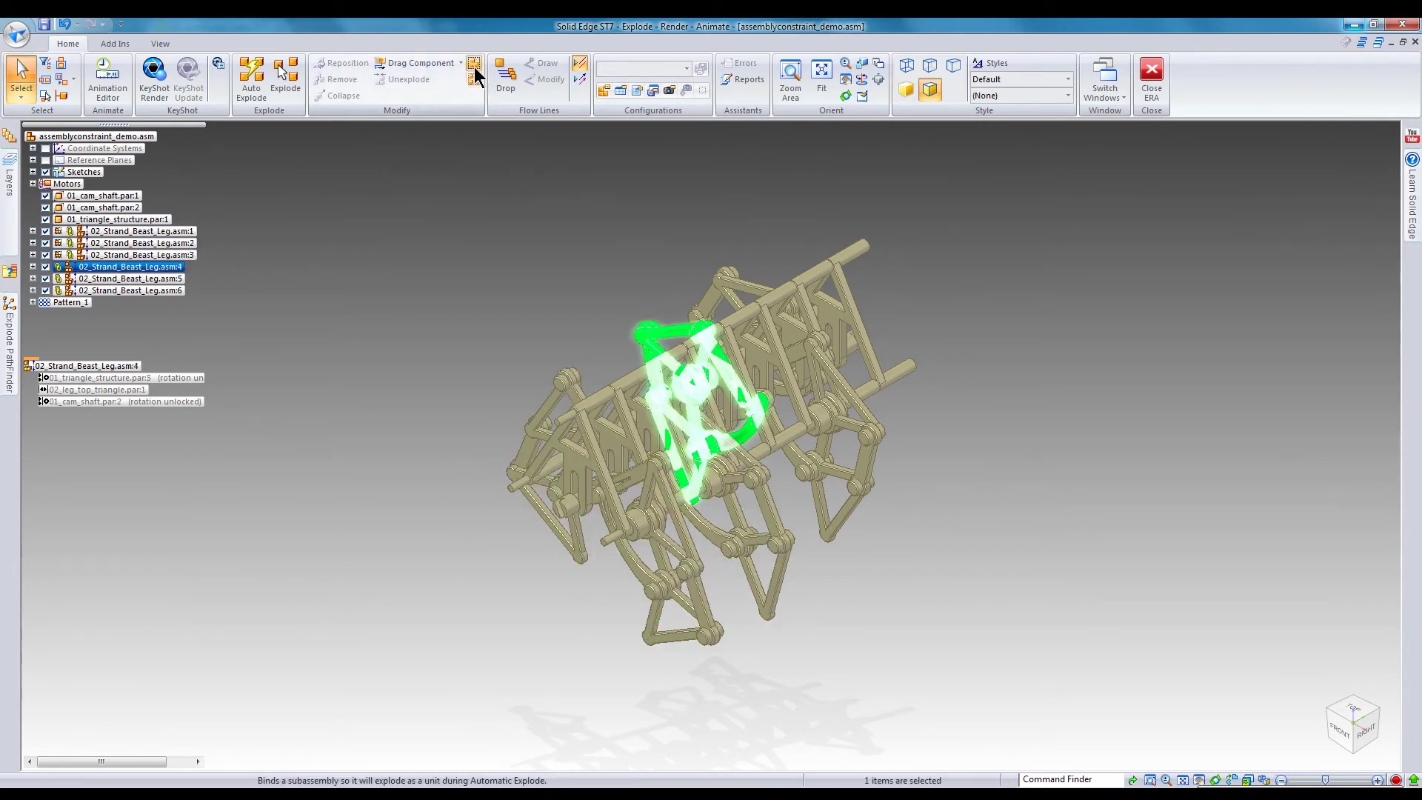
pyautogui.click(475, 72)
pyautogui.click(139, 279)
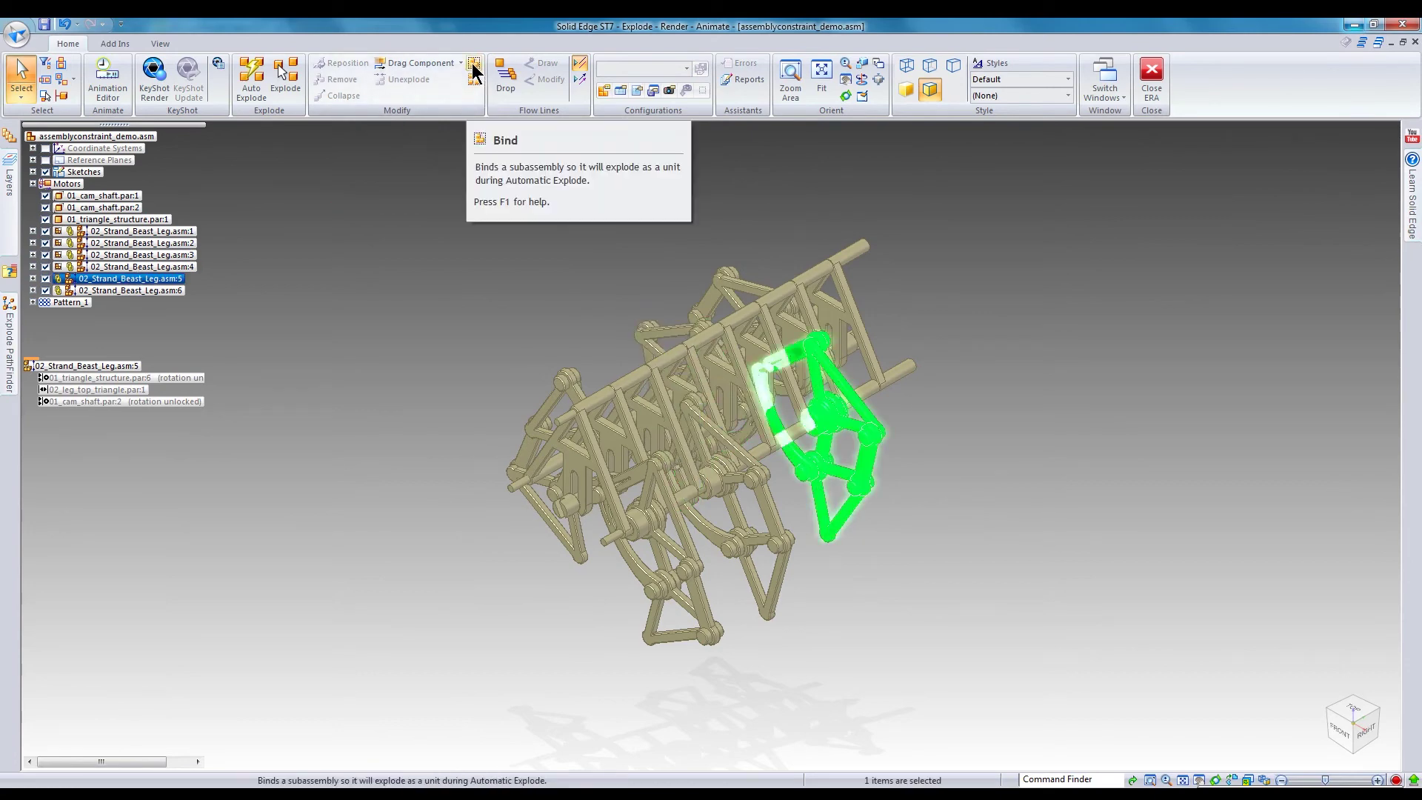
pyautogui.click(473, 63)
pyautogui.click(131, 291)
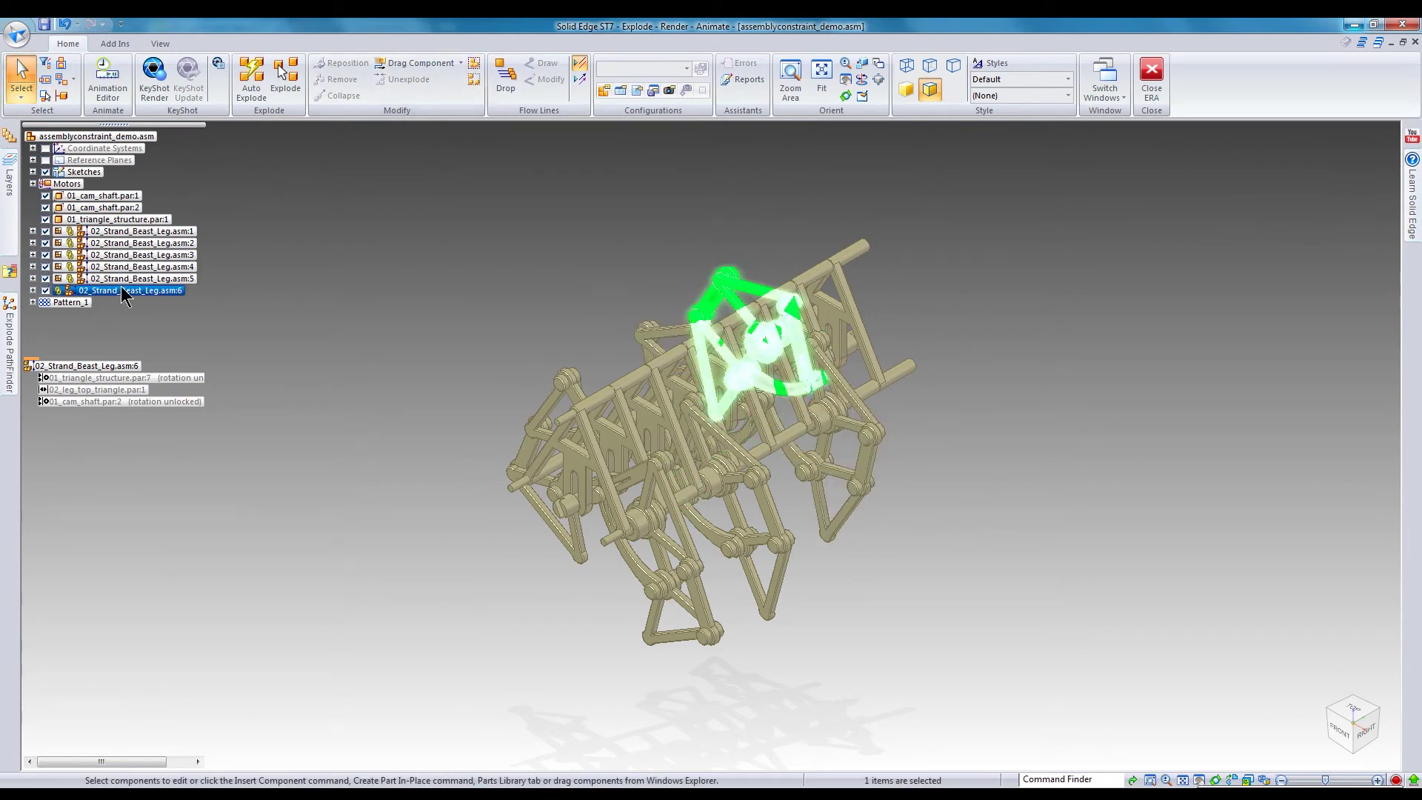
pyautogui.click(474, 64)
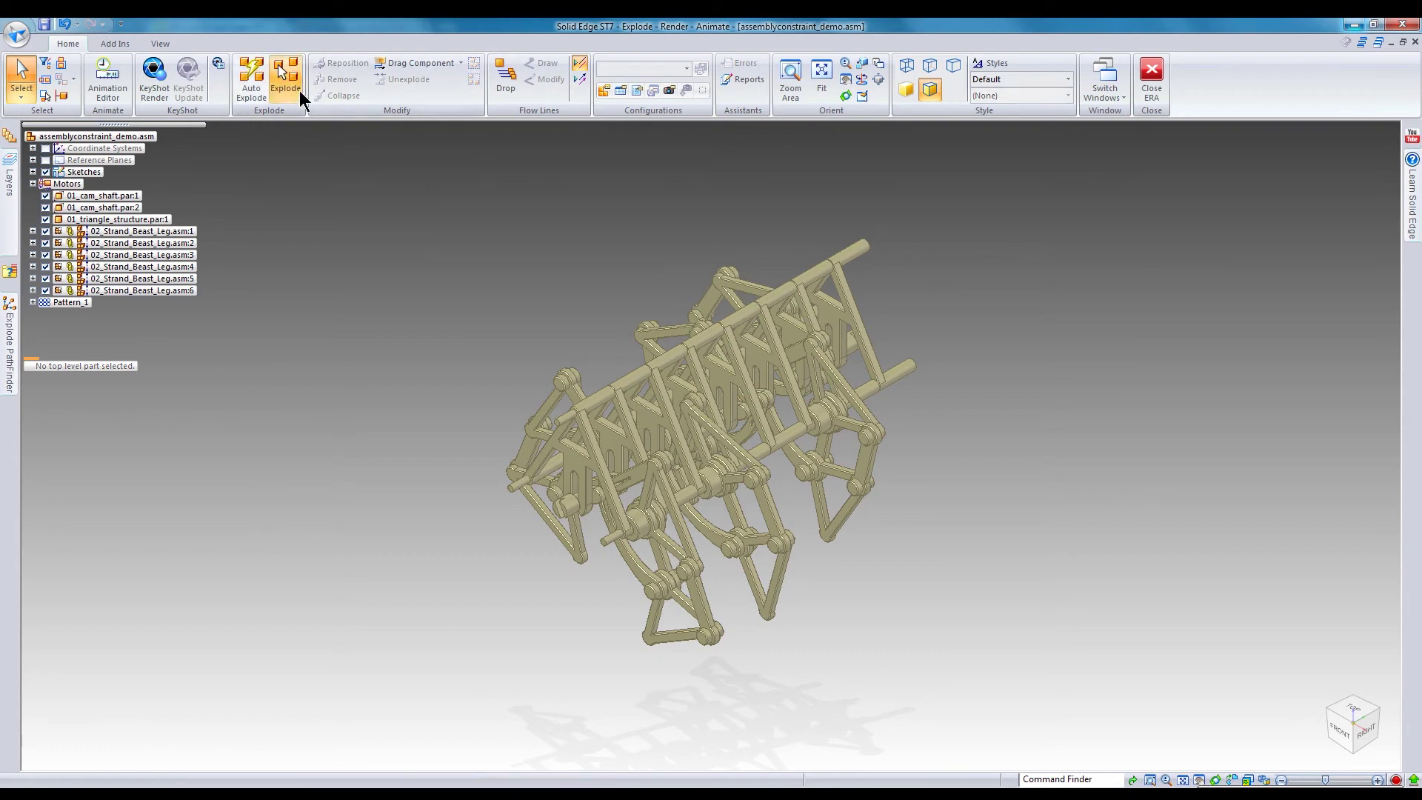
# Step: Select three triangle frames, the cam shaft and three legs for a manual explosion
pyautogui.click(284, 74)
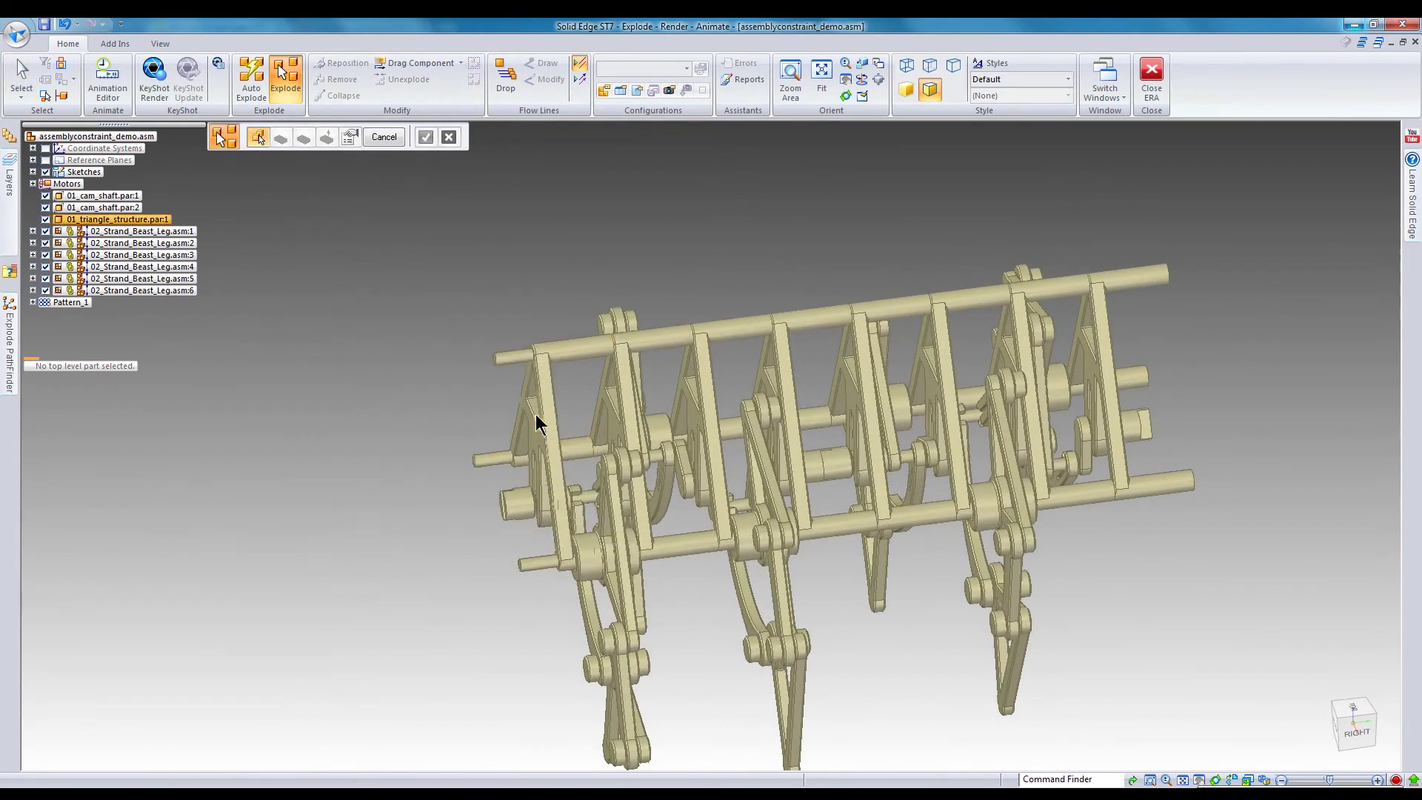
pyautogui.click(537, 424)
pyautogui.click(619, 409)
pyautogui.click(700, 387)
pyautogui.click(775, 385)
pyautogui.click(749, 407)
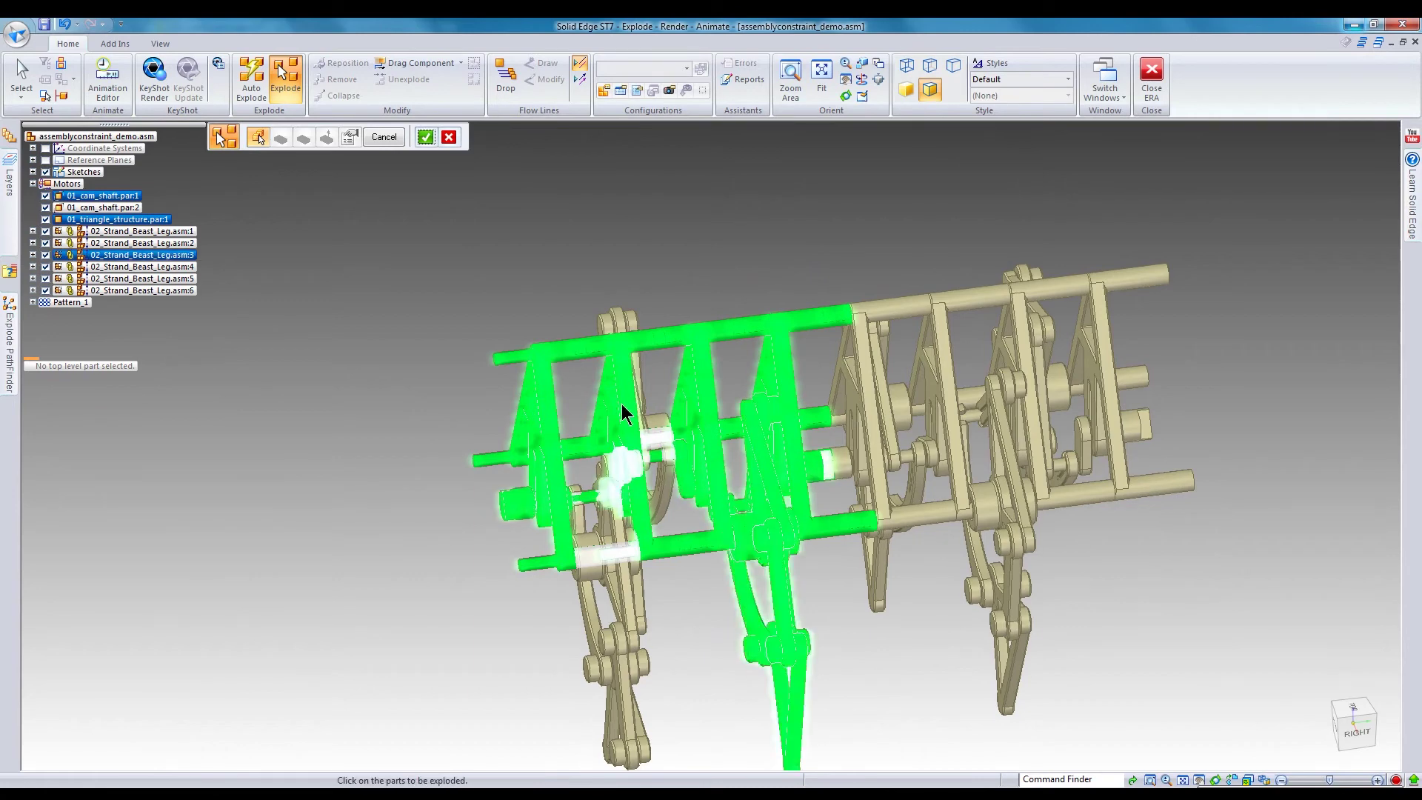
pyautogui.click(650, 422)
pyautogui.click(581, 556)
pyautogui.rightClick(797, 245)
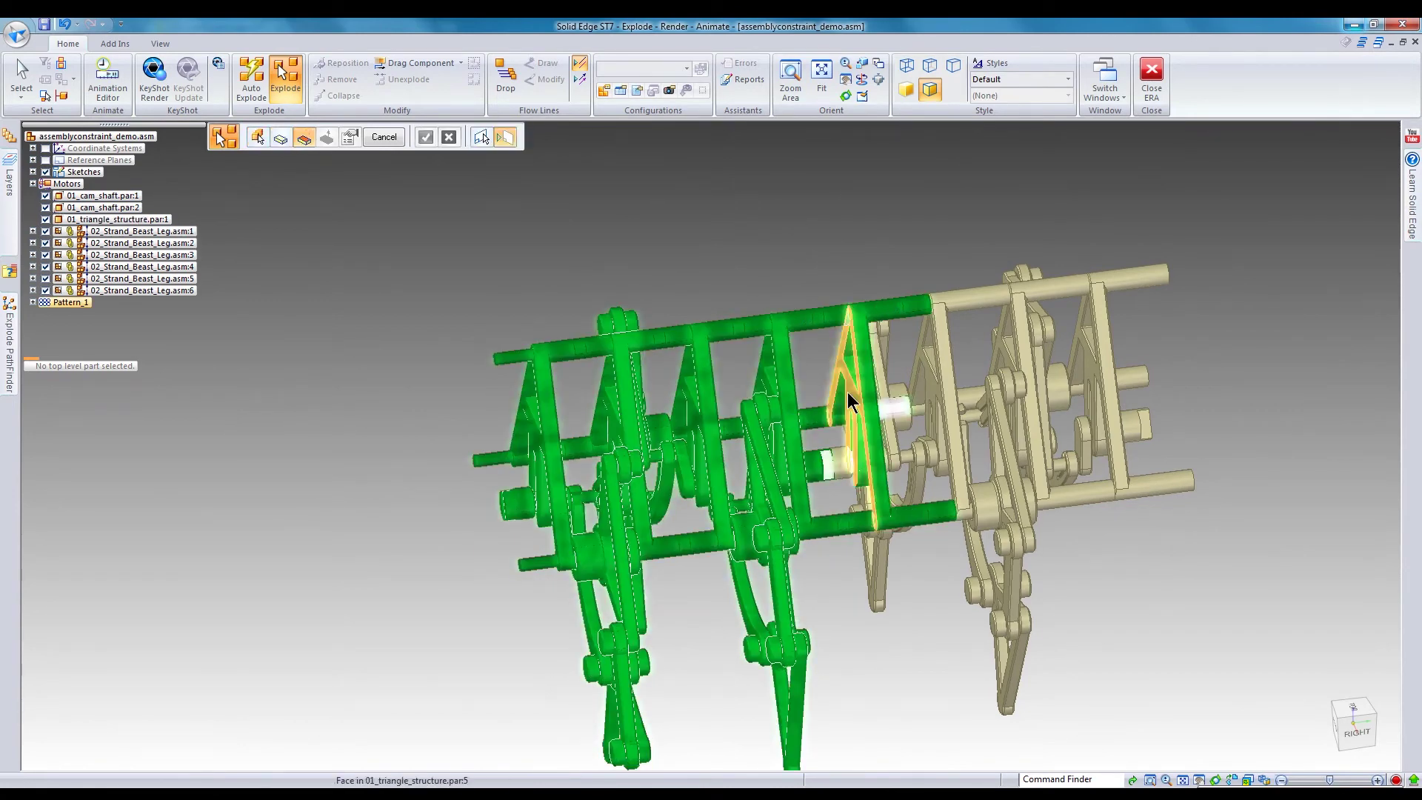
# Step: Explode them as one unit away from the stationary frame along its face direction
pyautogui.click(849, 402)
pyautogui.click(837, 404)
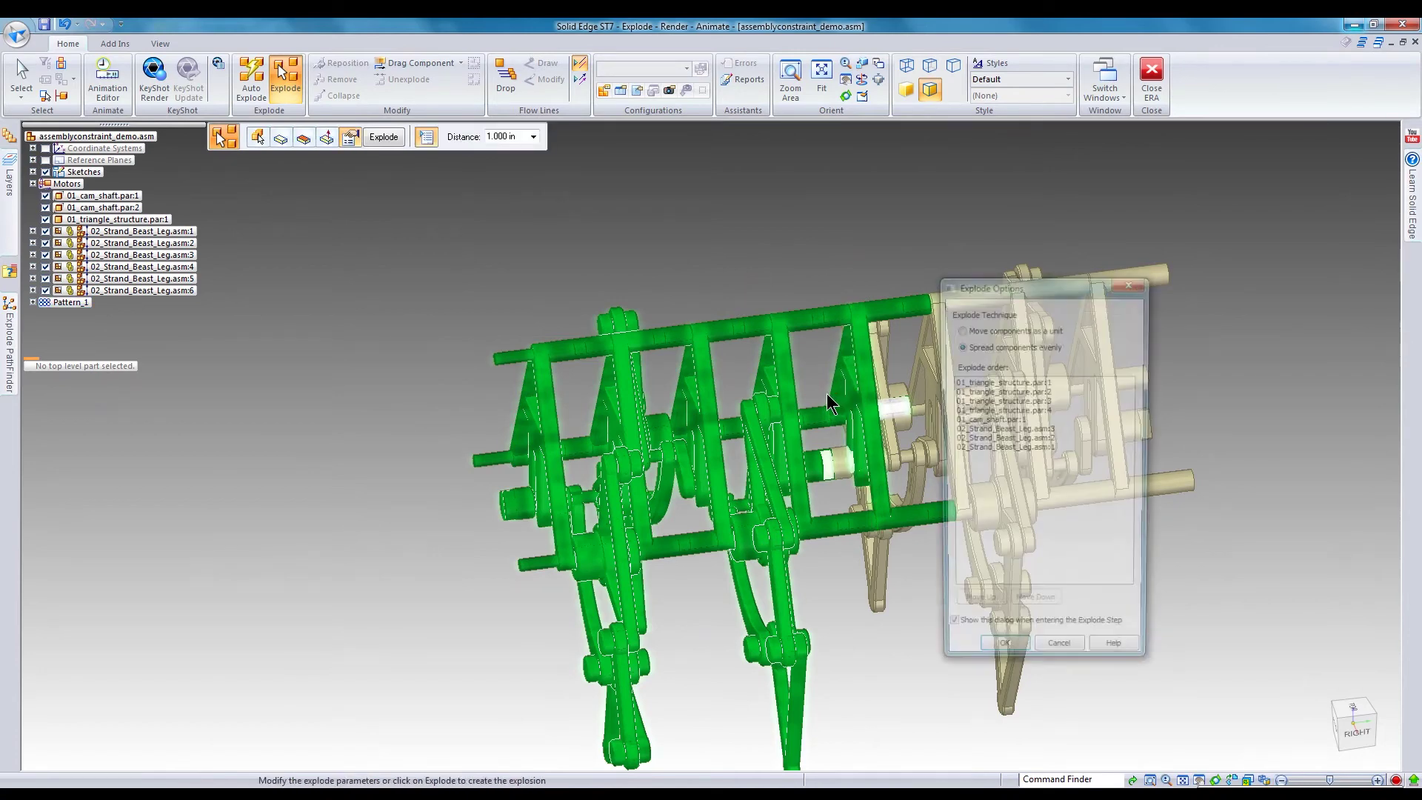
pyautogui.click(979, 329)
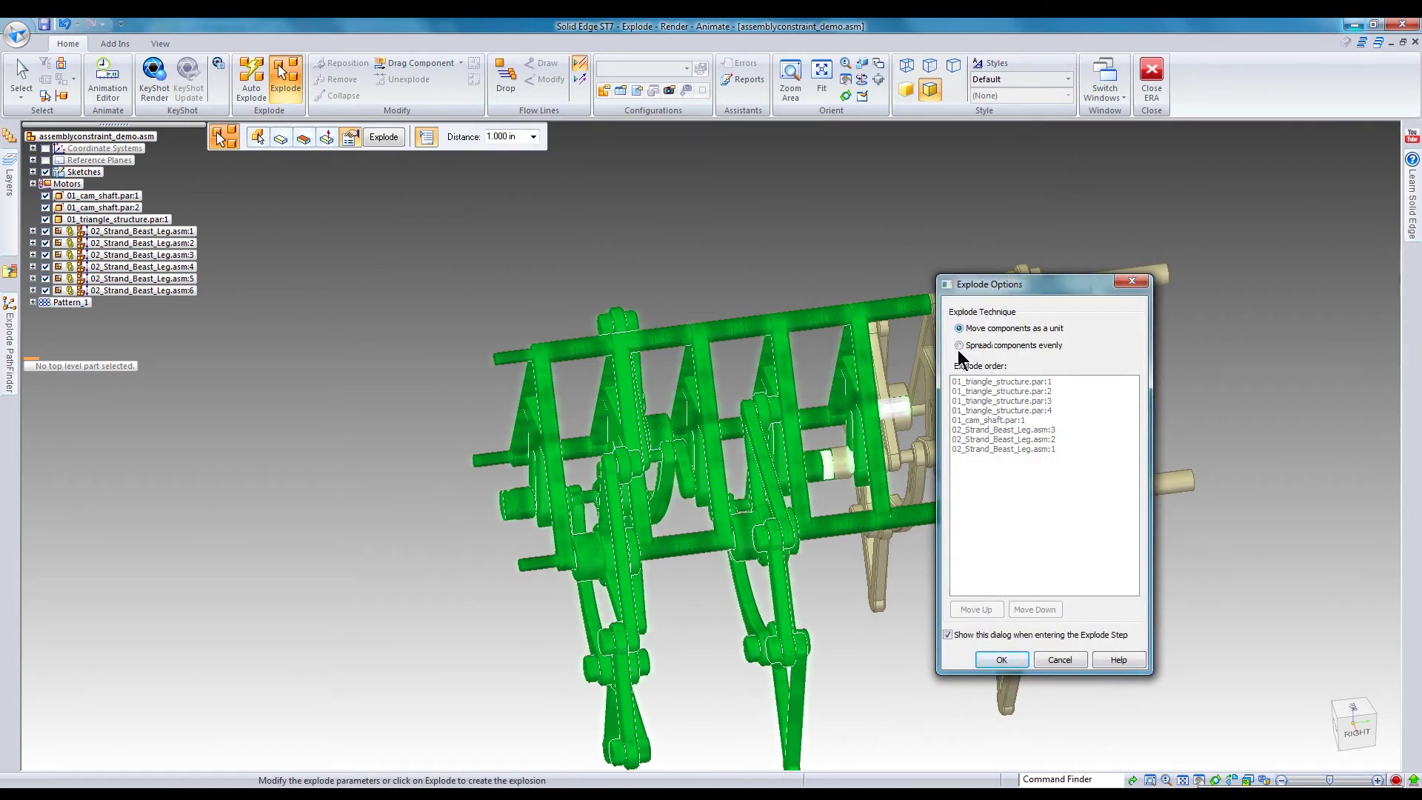
pyautogui.click(1012, 655)
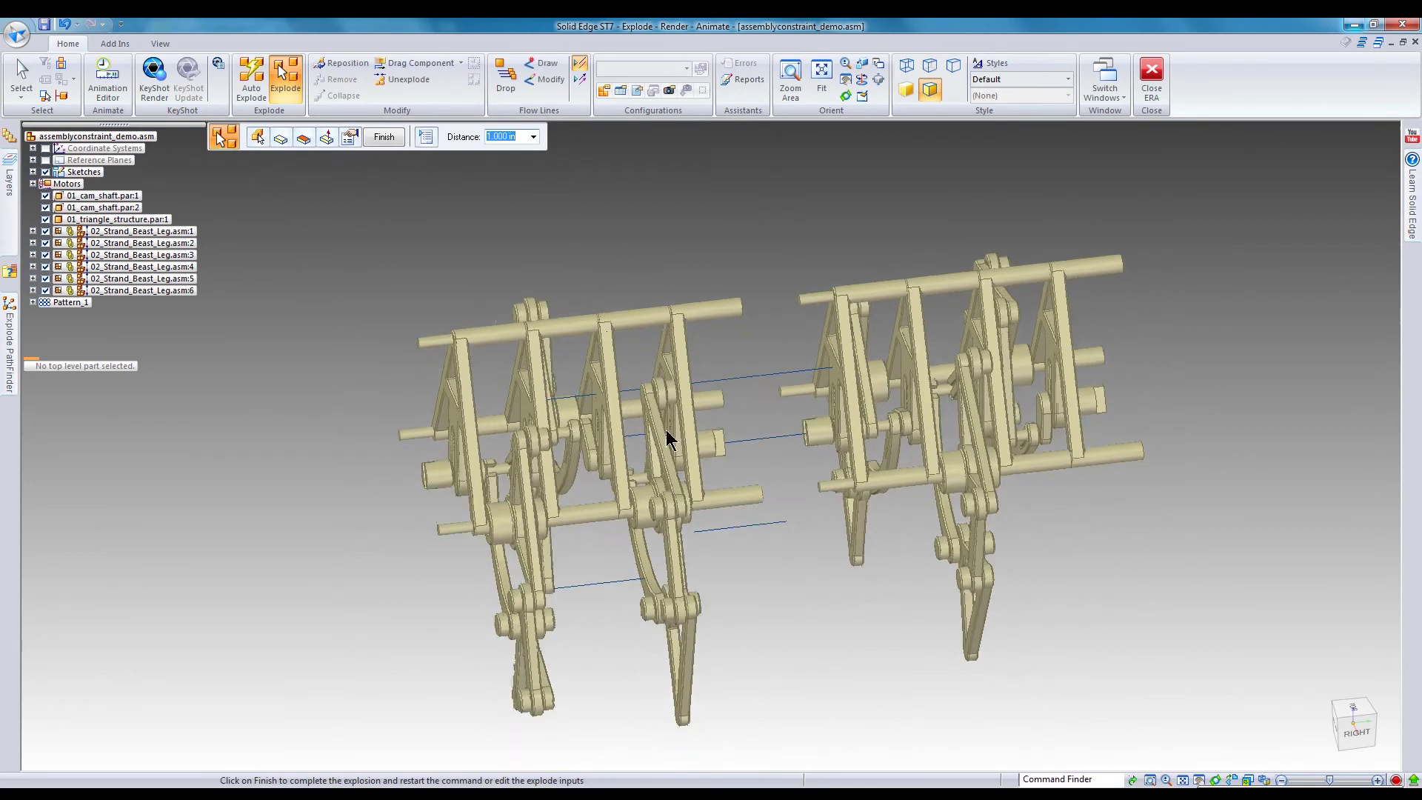
# Step: Explode the cam shaft out of its stationary triangle frame in the front half
pyautogui.rightClick(708, 459)
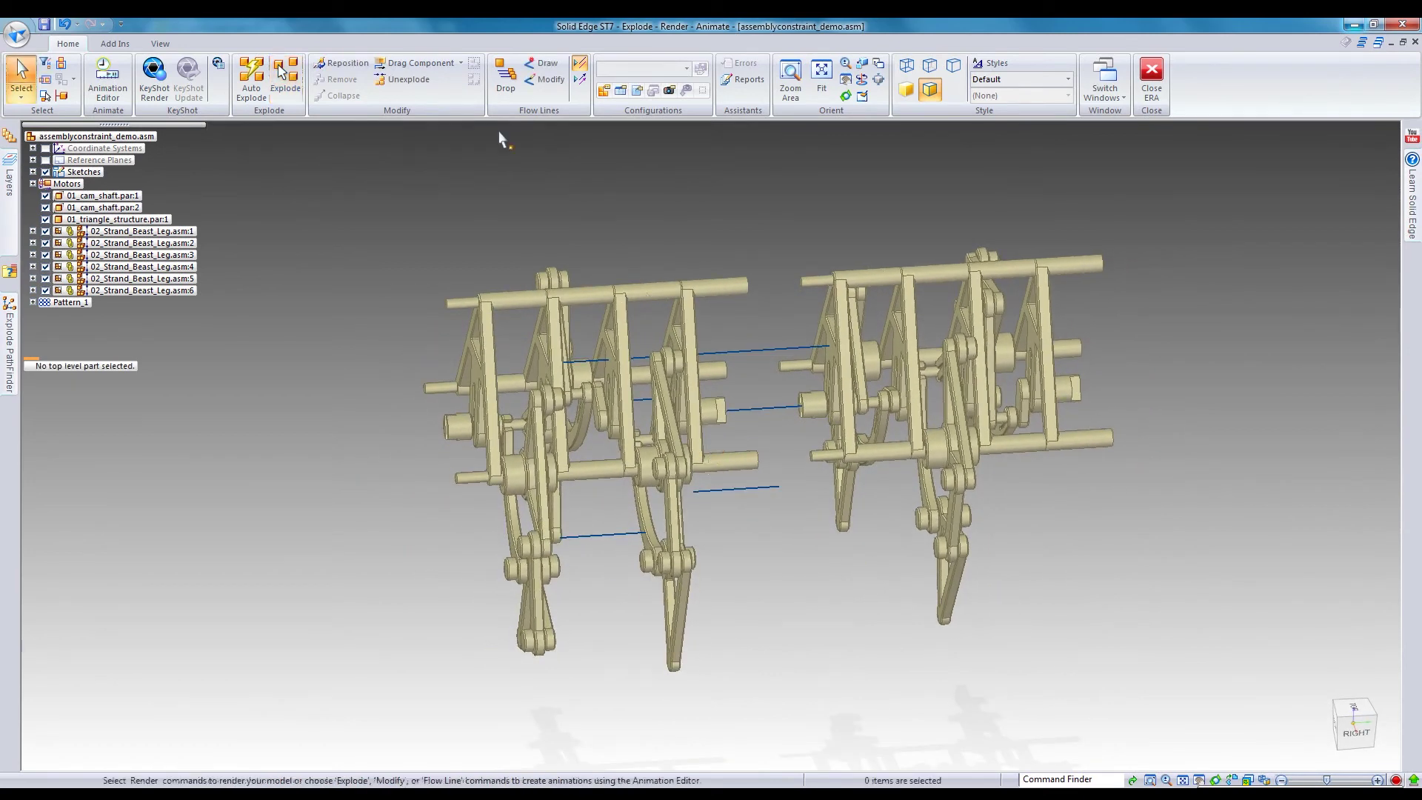
pyautogui.click(285, 74)
pyautogui.click(711, 406)
pyautogui.moveTo(752, 295); pyautogui.dragTo(760, 256, button='middle')
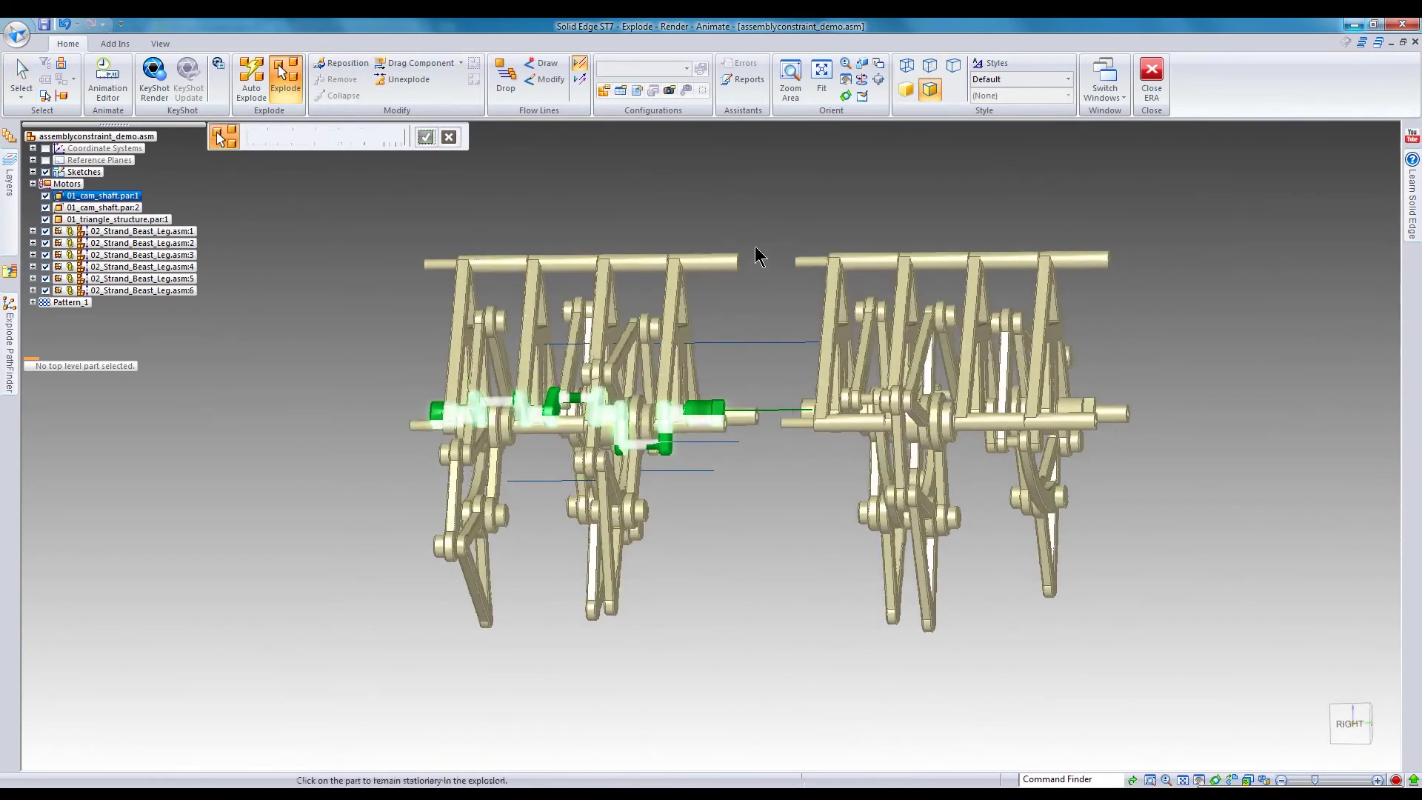
pyautogui.click(697, 330)
pyautogui.scroll(5, 693, 341)
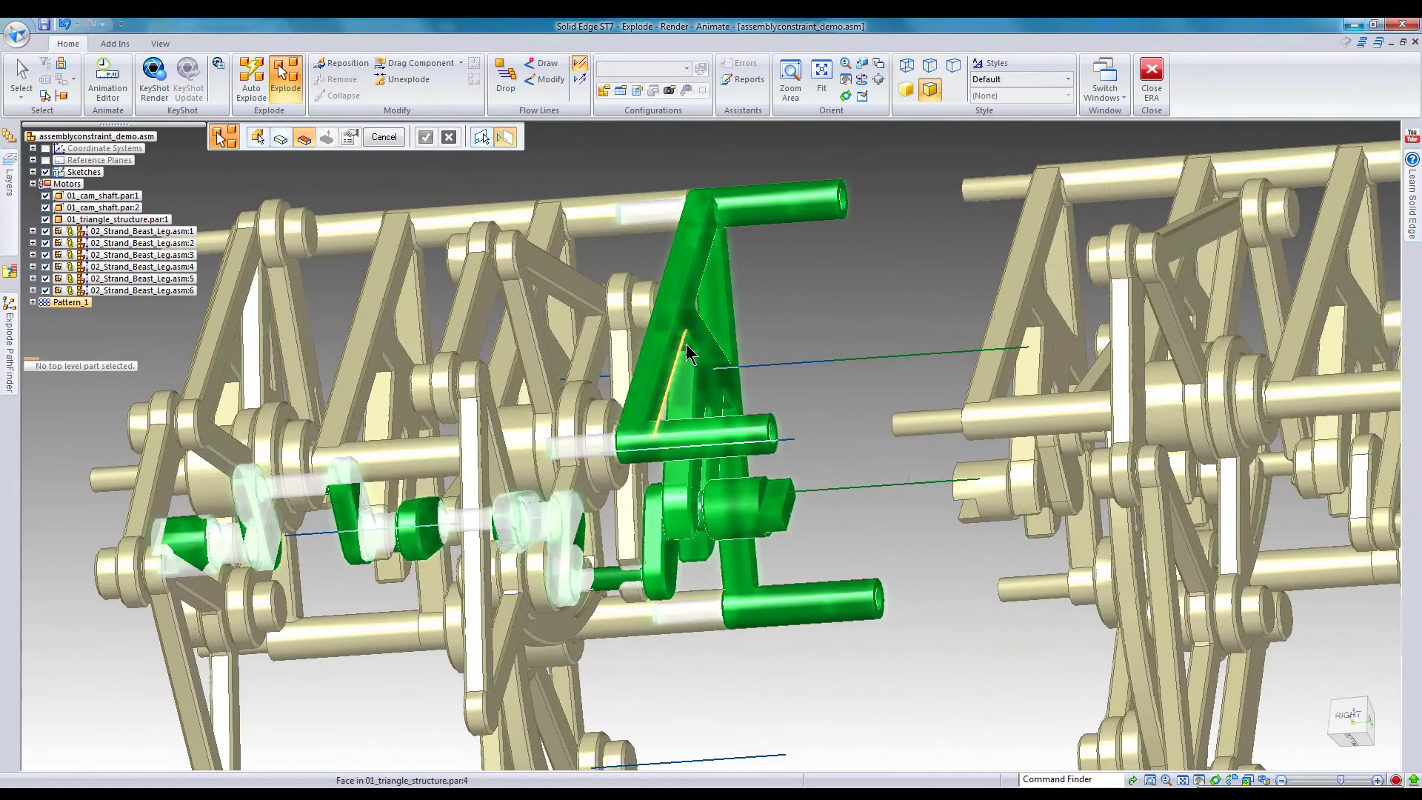
pyautogui.click(687, 354)
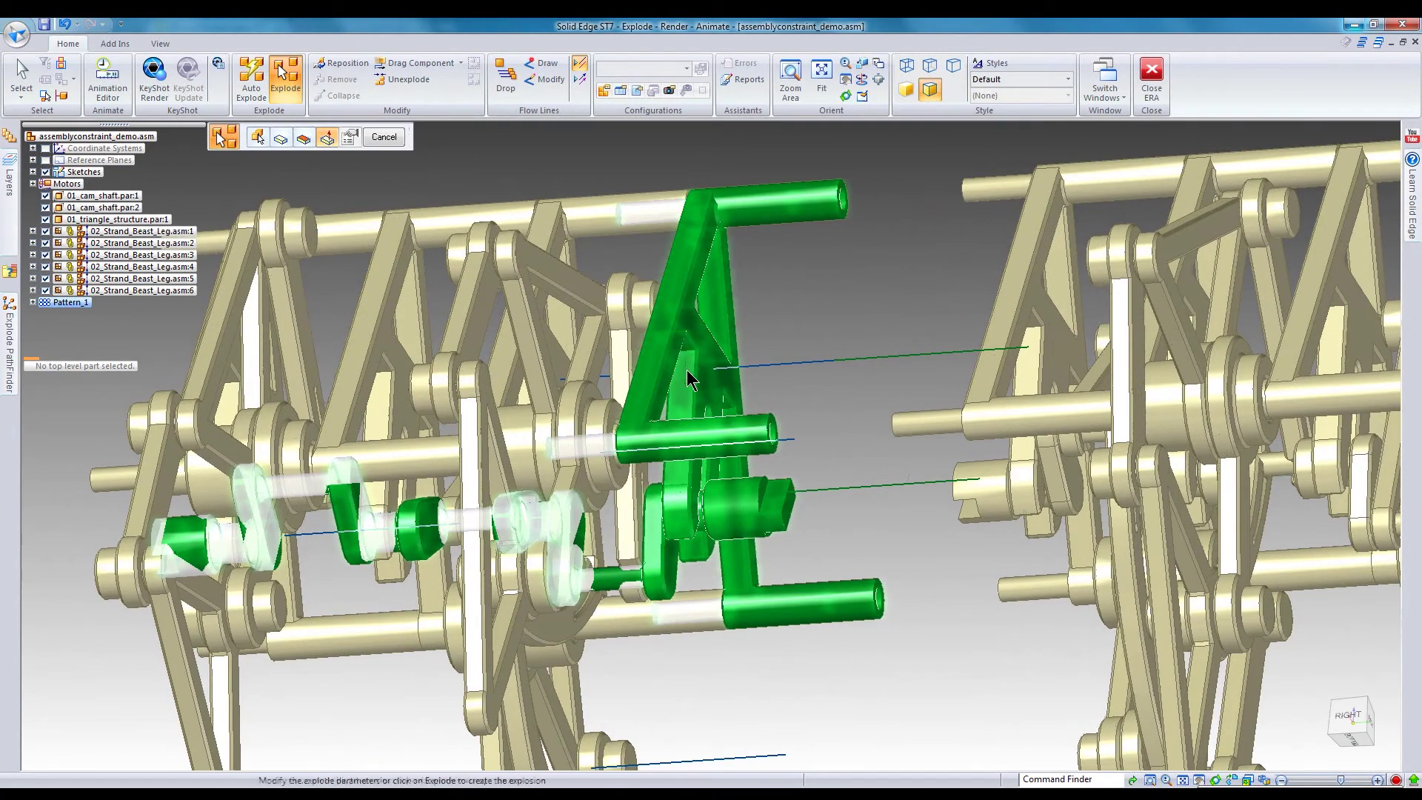
pyautogui.click(686, 407)
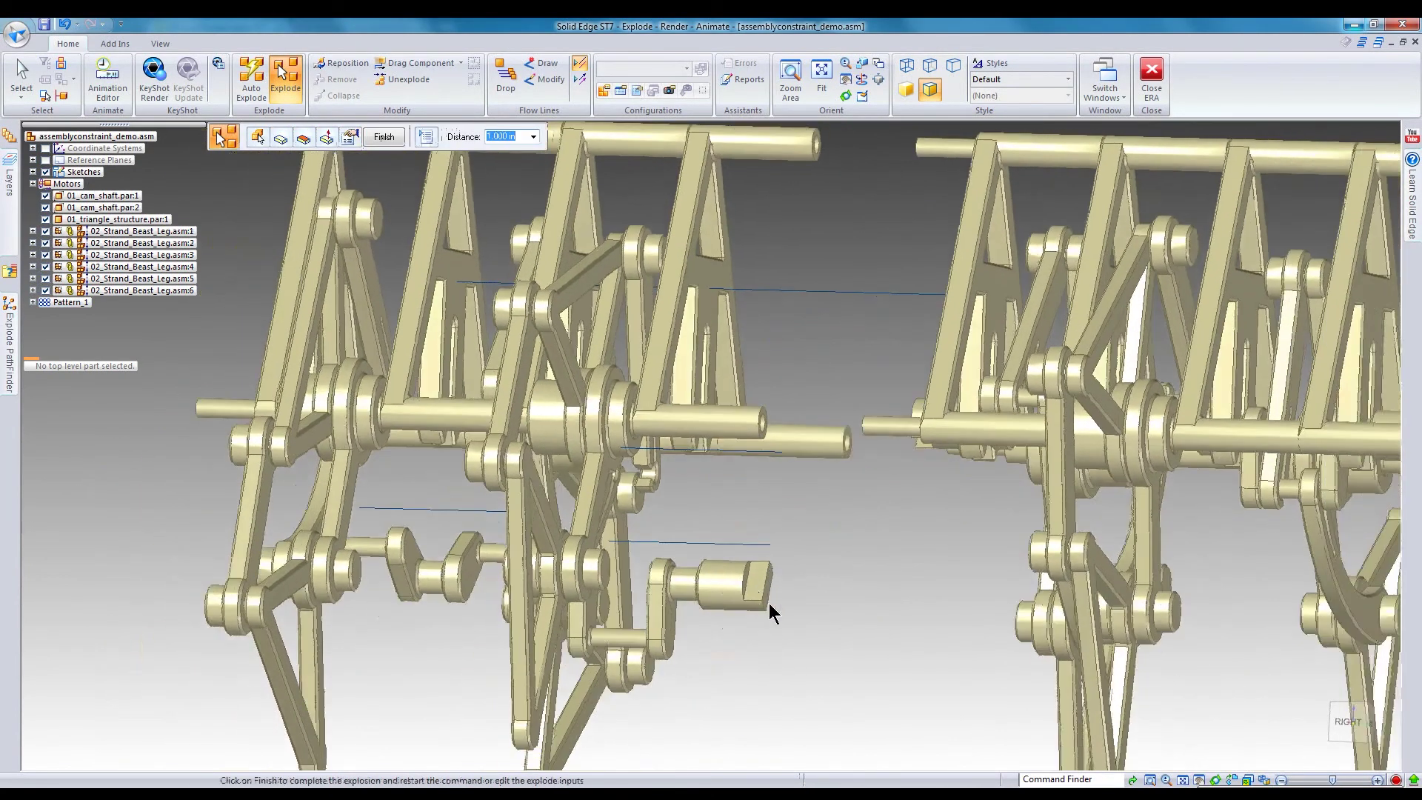
pyautogui.scroll(-3, 771, 607)
pyautogui.press('Escape')
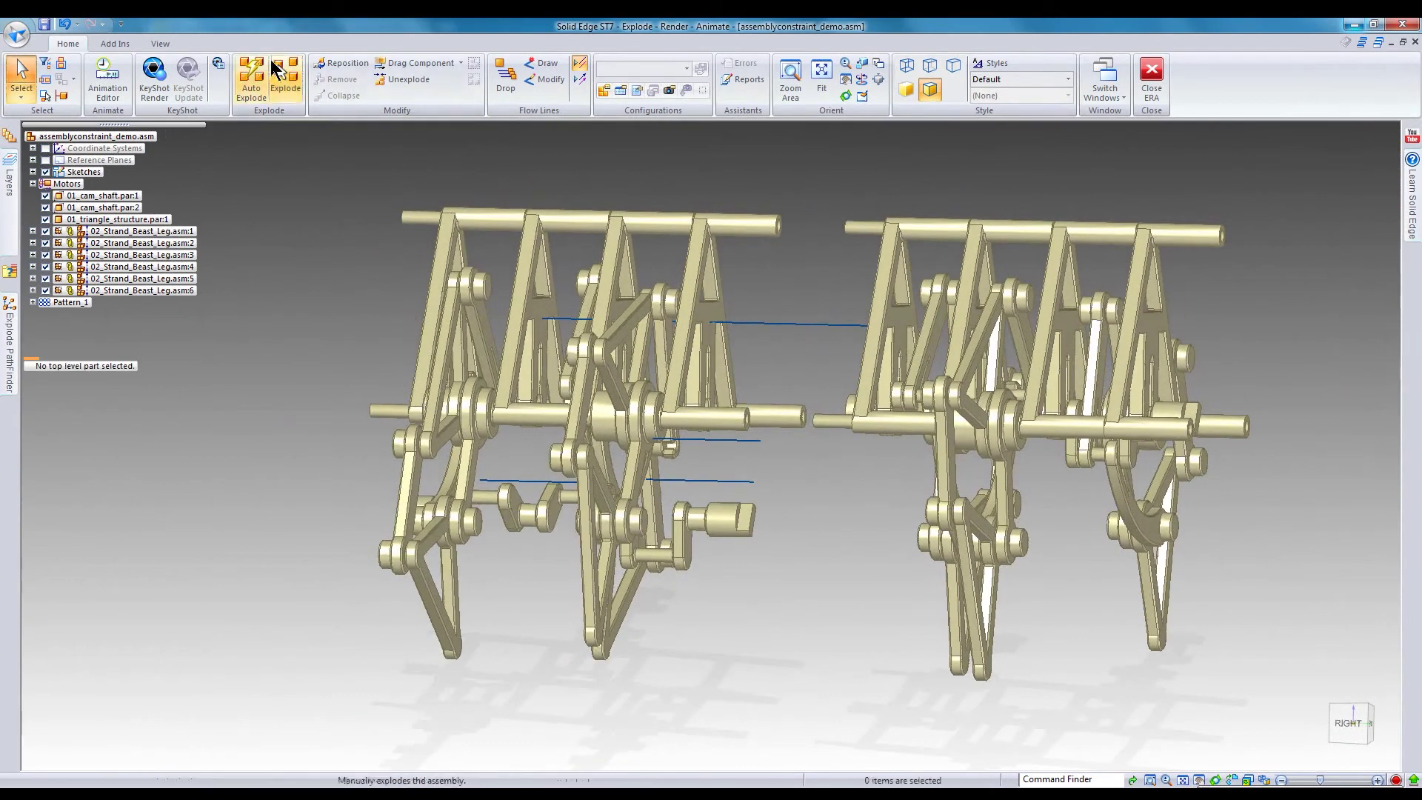
# Step: Explode three triangle frames and three legs along the shafts with Spread components evenly
pyautogui.click(276, 68)
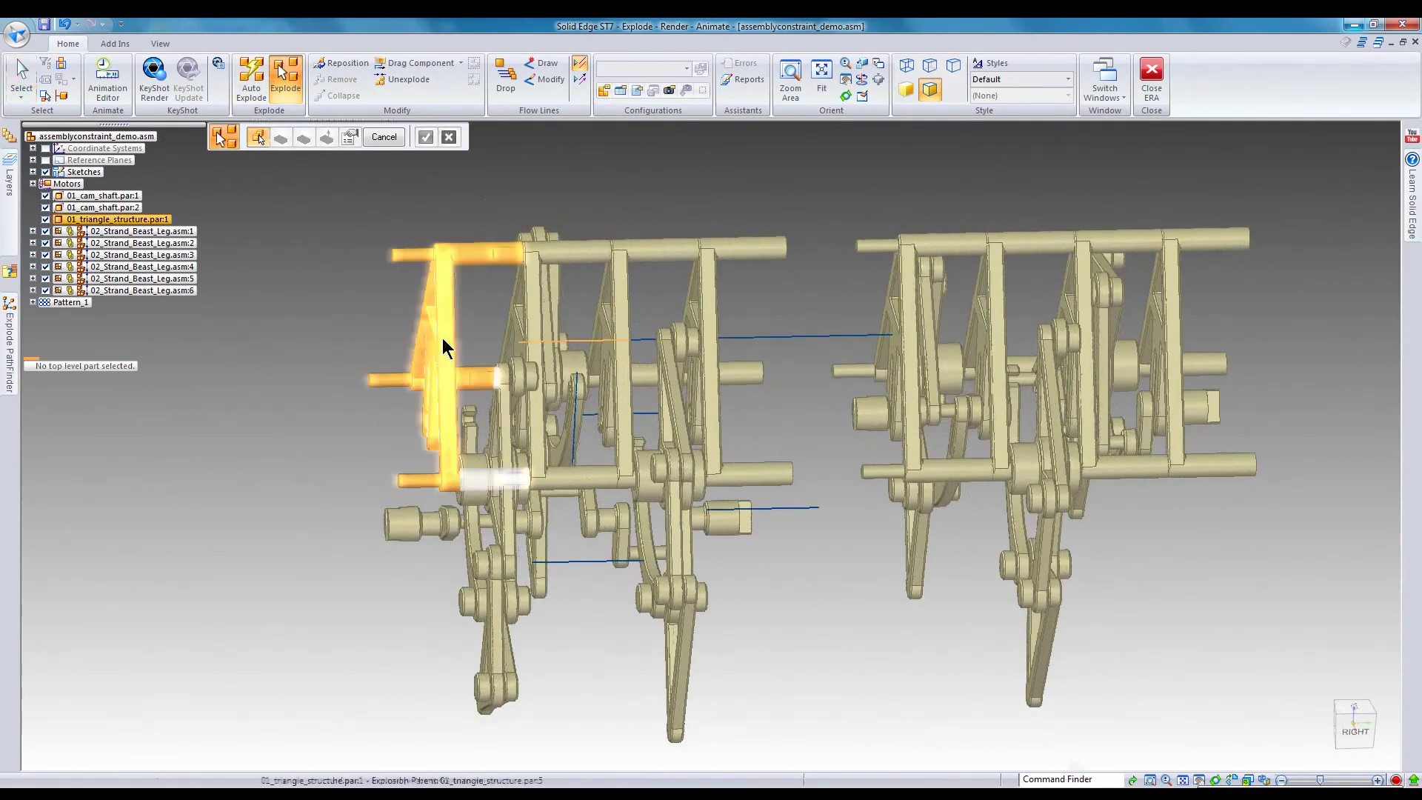
pyautogui.click(444, 348)
pyautogui.click(545, 343)
pyautogui.click(622, 341)
pyautogui.click(476, 460)
pyautogui.click(572, 359)
pyautogui.click(662, 459)
pyautogui.rightClick(660, 296)
pyautogui.scroll(5, 660, 296)
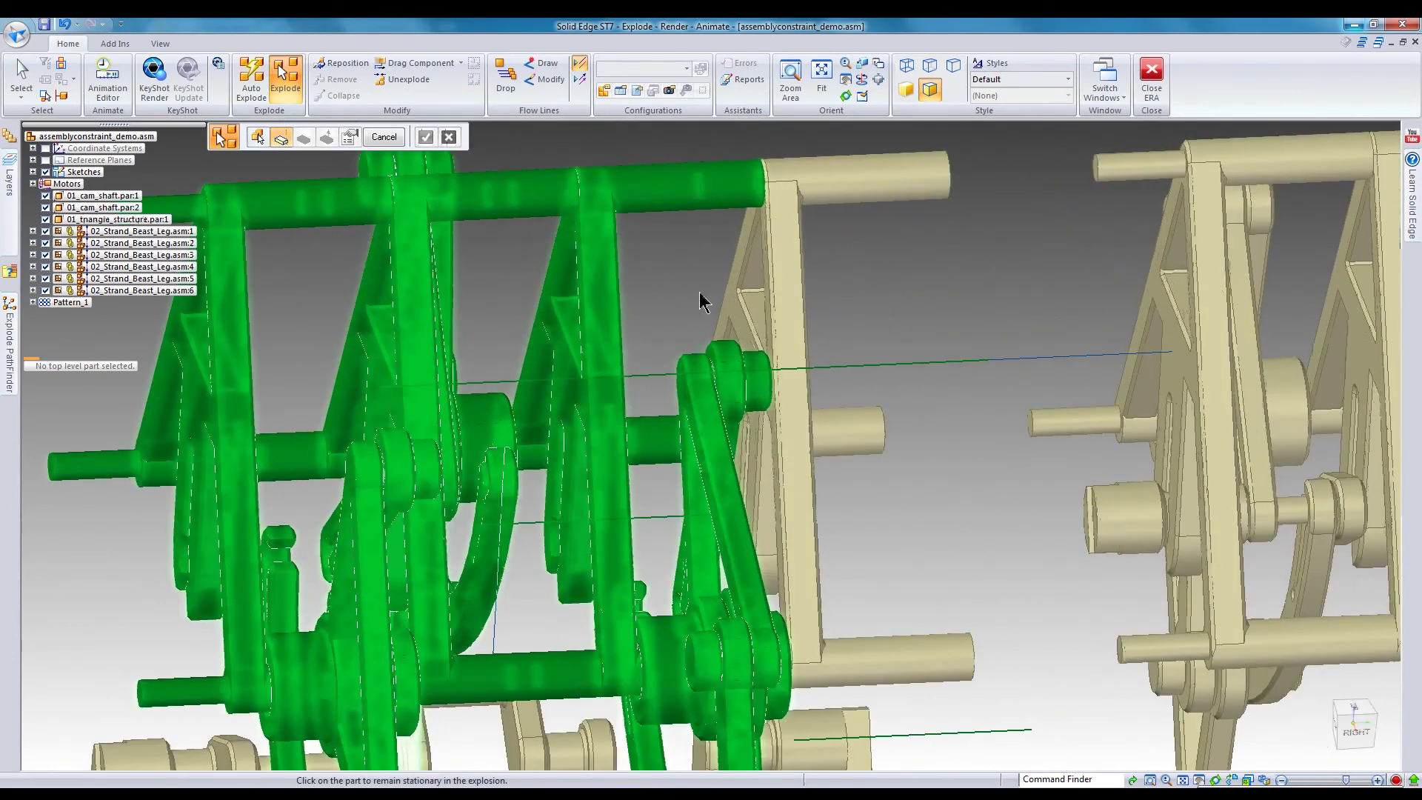
pyautogui.click(730, 309)
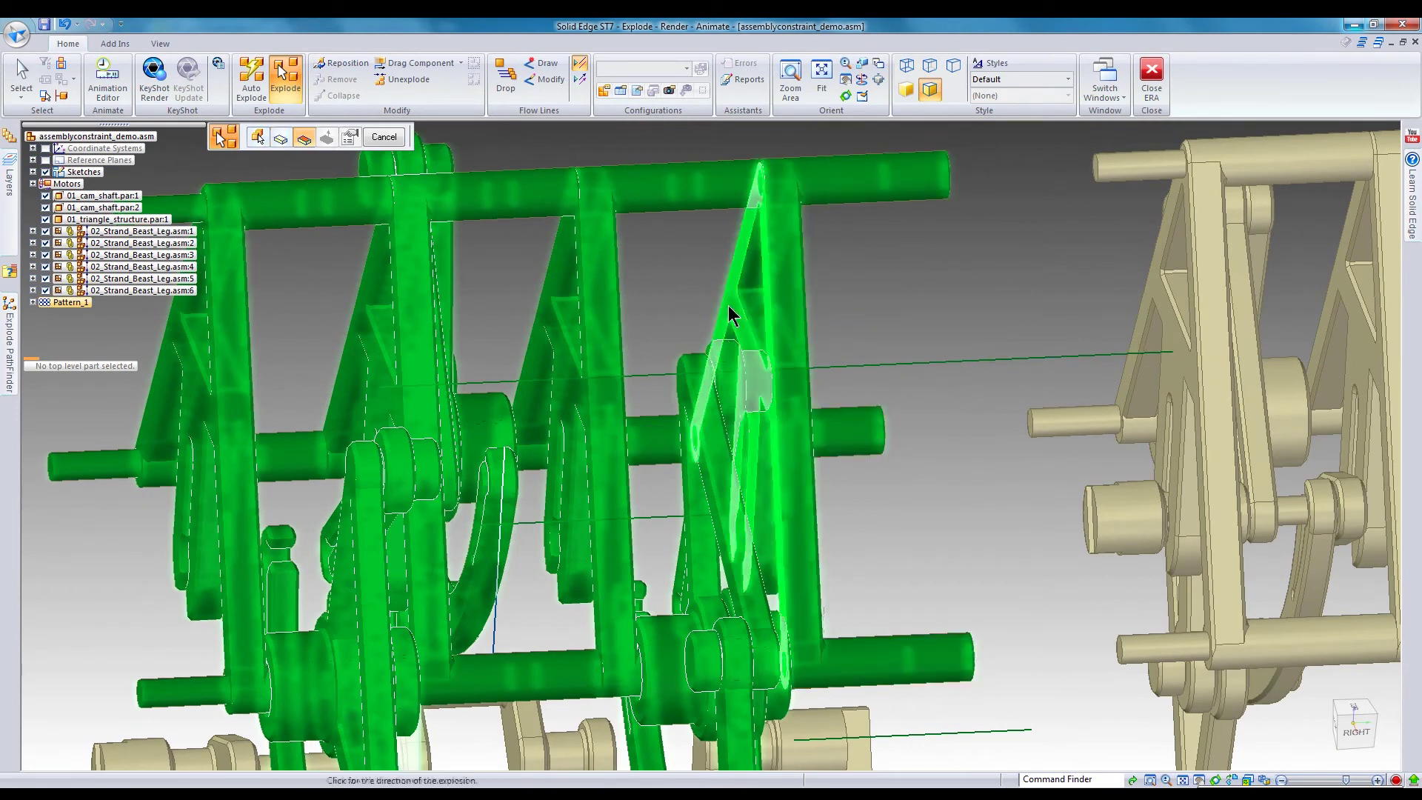
pyautogui.click(712, 309)
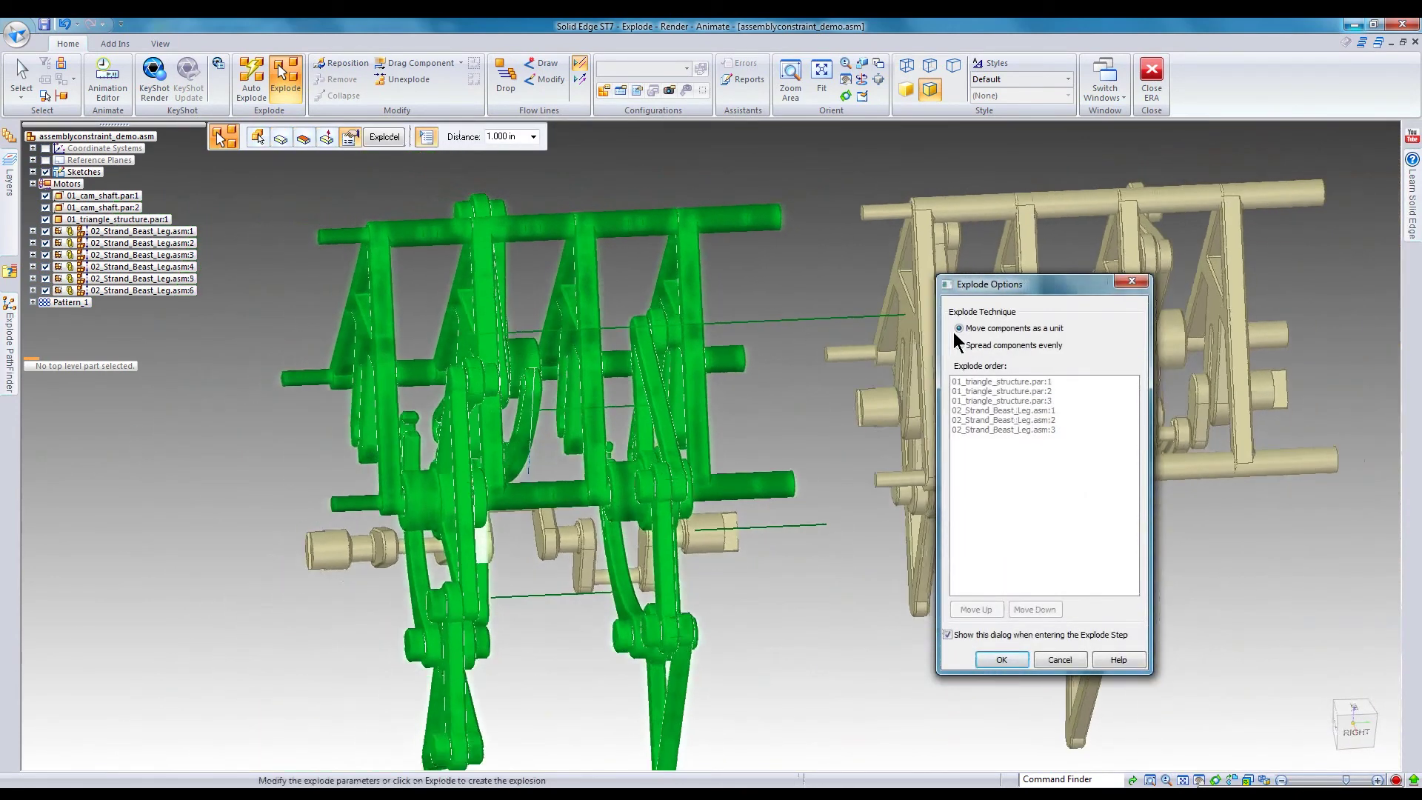
pyautogui.click(959, 345)
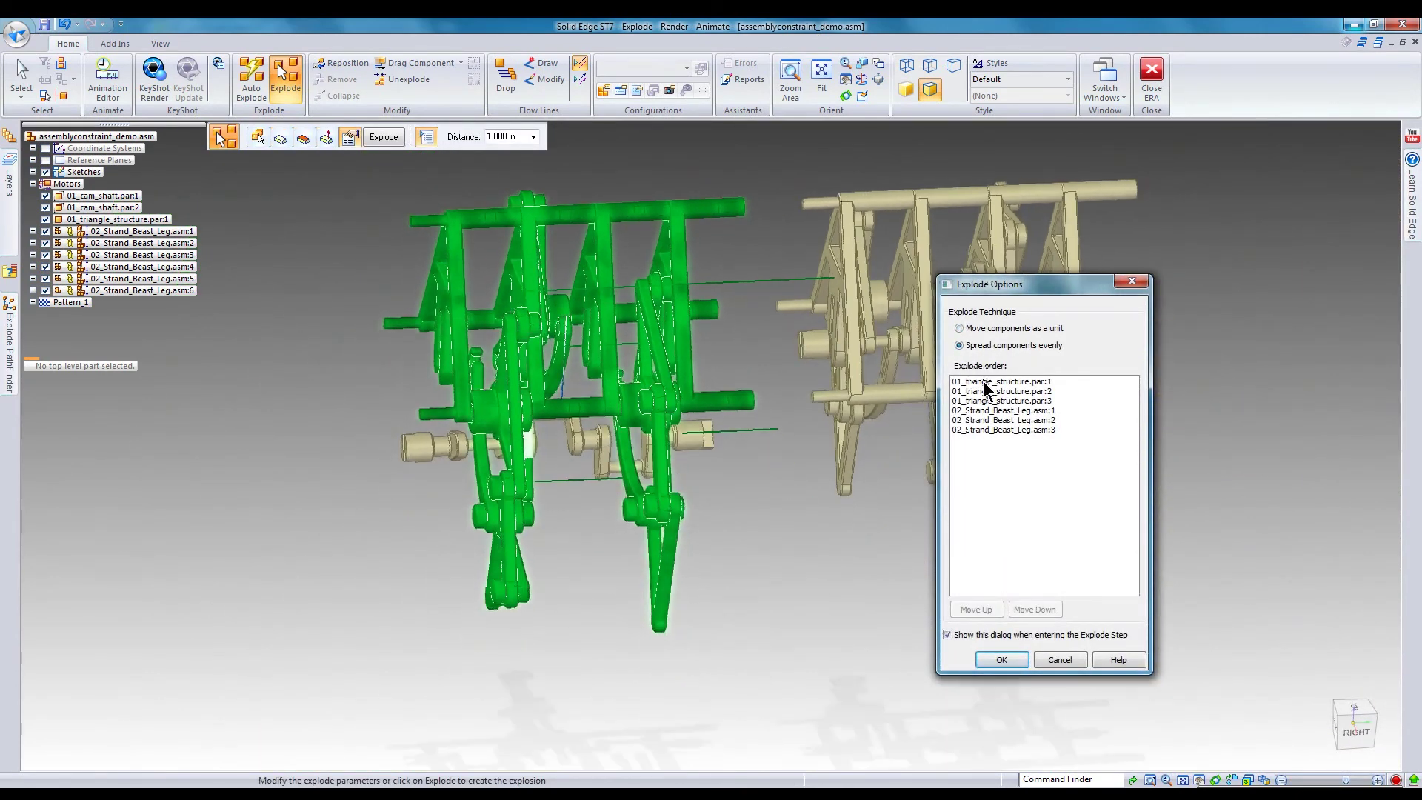
# Step: Move 01_triangle_structure.par:1 to the end of the explode order and leg asm:1 down two places
pyautogui.click(984, 383)
pyautogui.click(1034, 611)
pyautogui.click(1034, 610)
pyautogui.click(1034, 609)
pyautogui.click(1034, 610)
pyautogui.click(1034, 610)
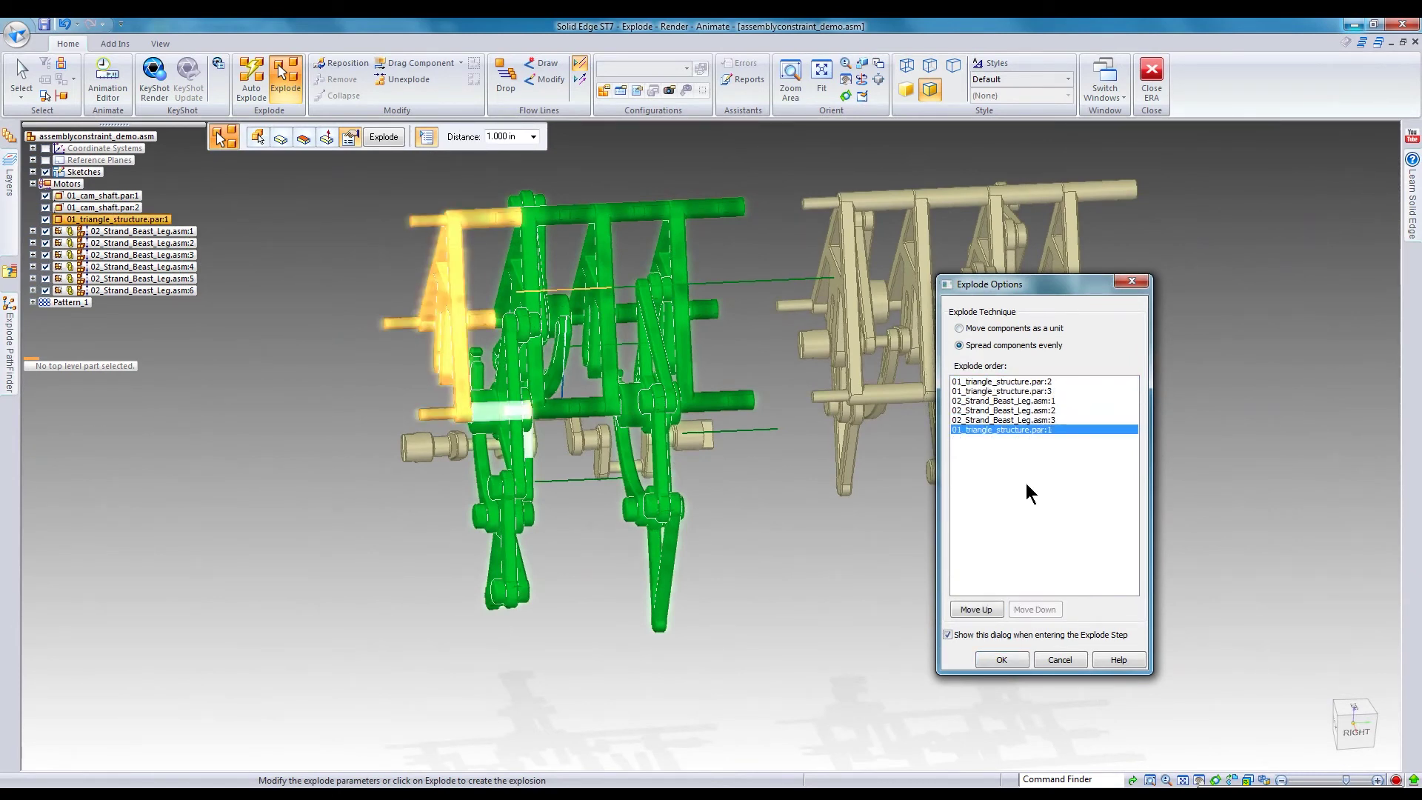
pyautogui.click(1000, 400)
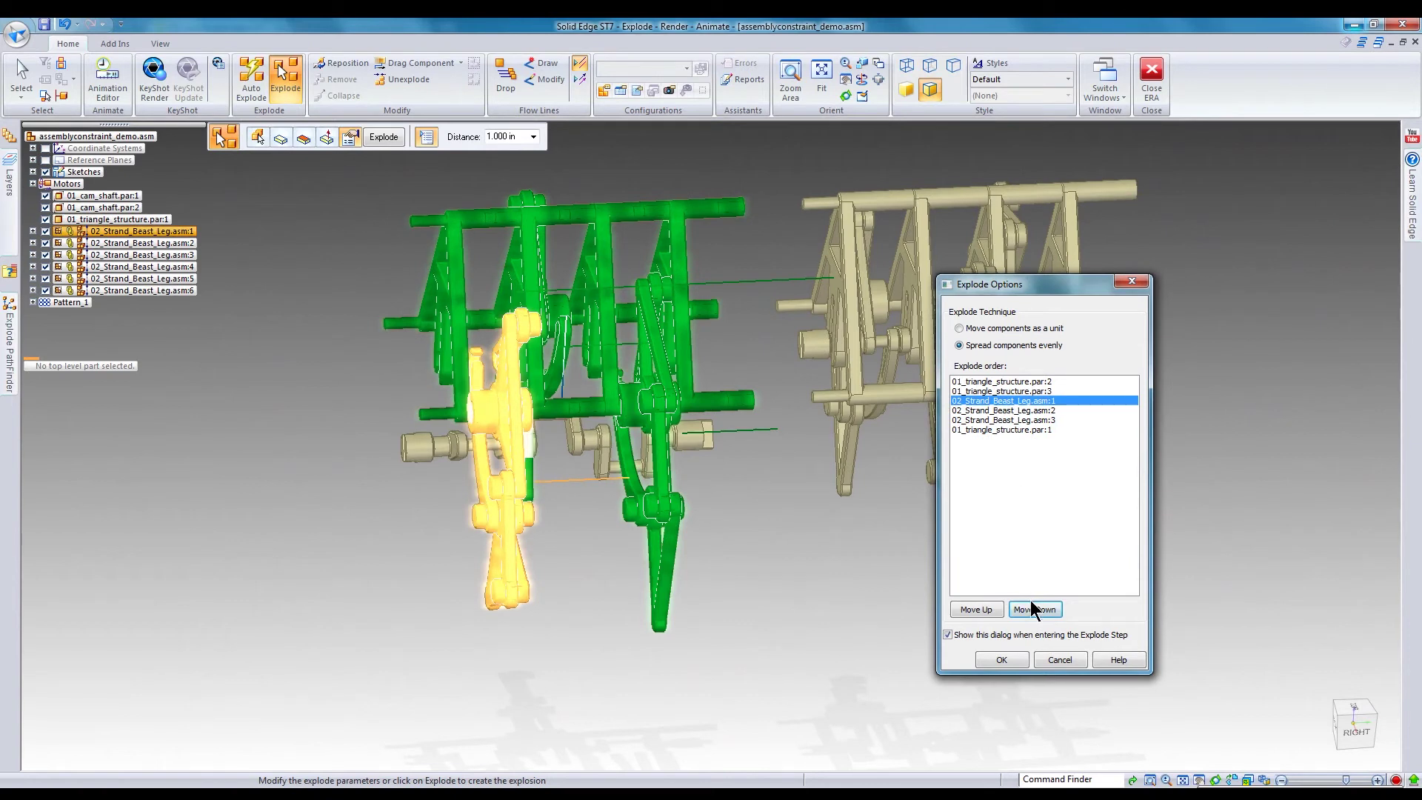
pyautogui.click(1034, 609)
pyautogui.click(1034, 609)
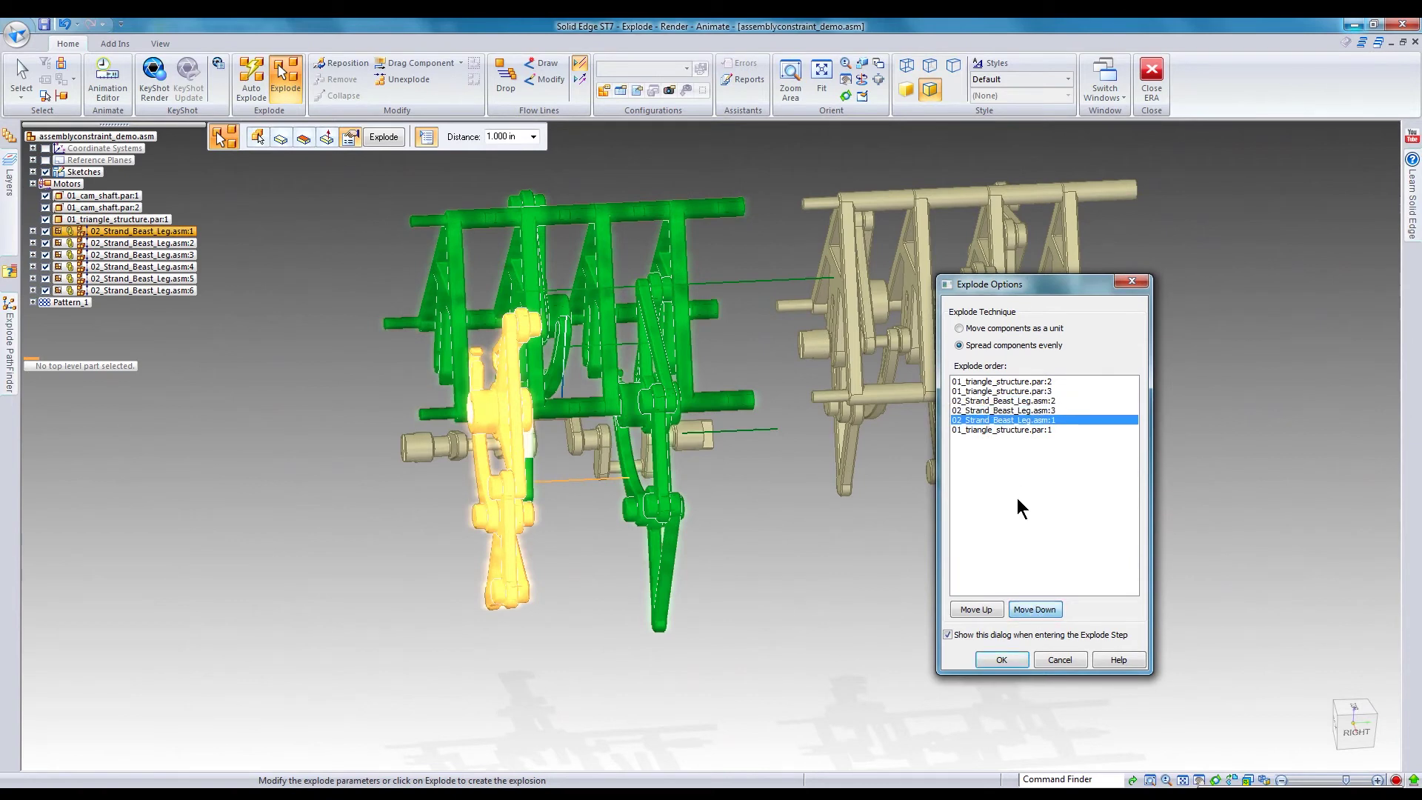
# Step: Move triangle frames :2 and :3 and leg asm:2 down so legs and frames alternate, then confirm
pyautogui.click(995, 380)
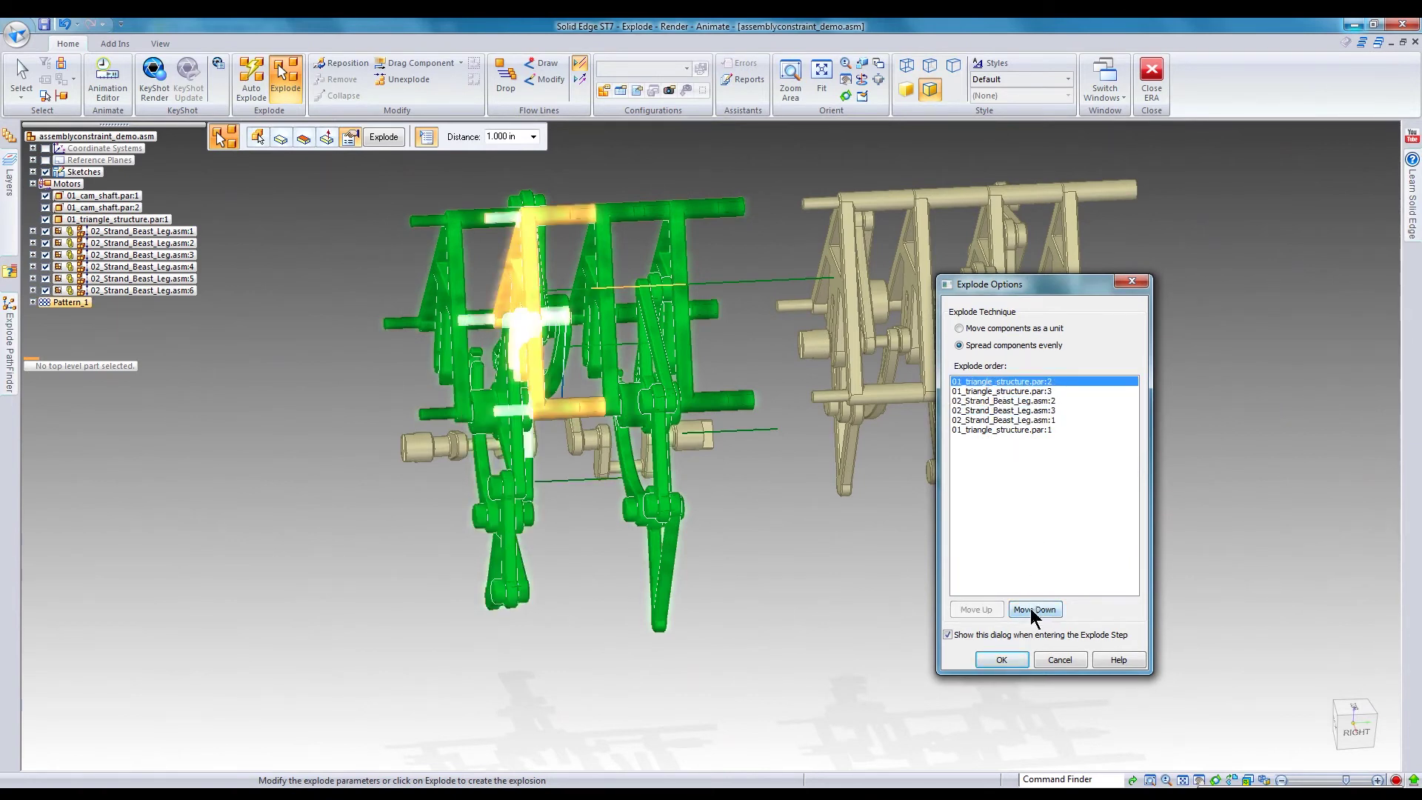
pyautogui.click(1034, 609)
pyautogui.click(1034, 609)
pyautogui.click(1034, 609)
pyautogui.click(998, 392)
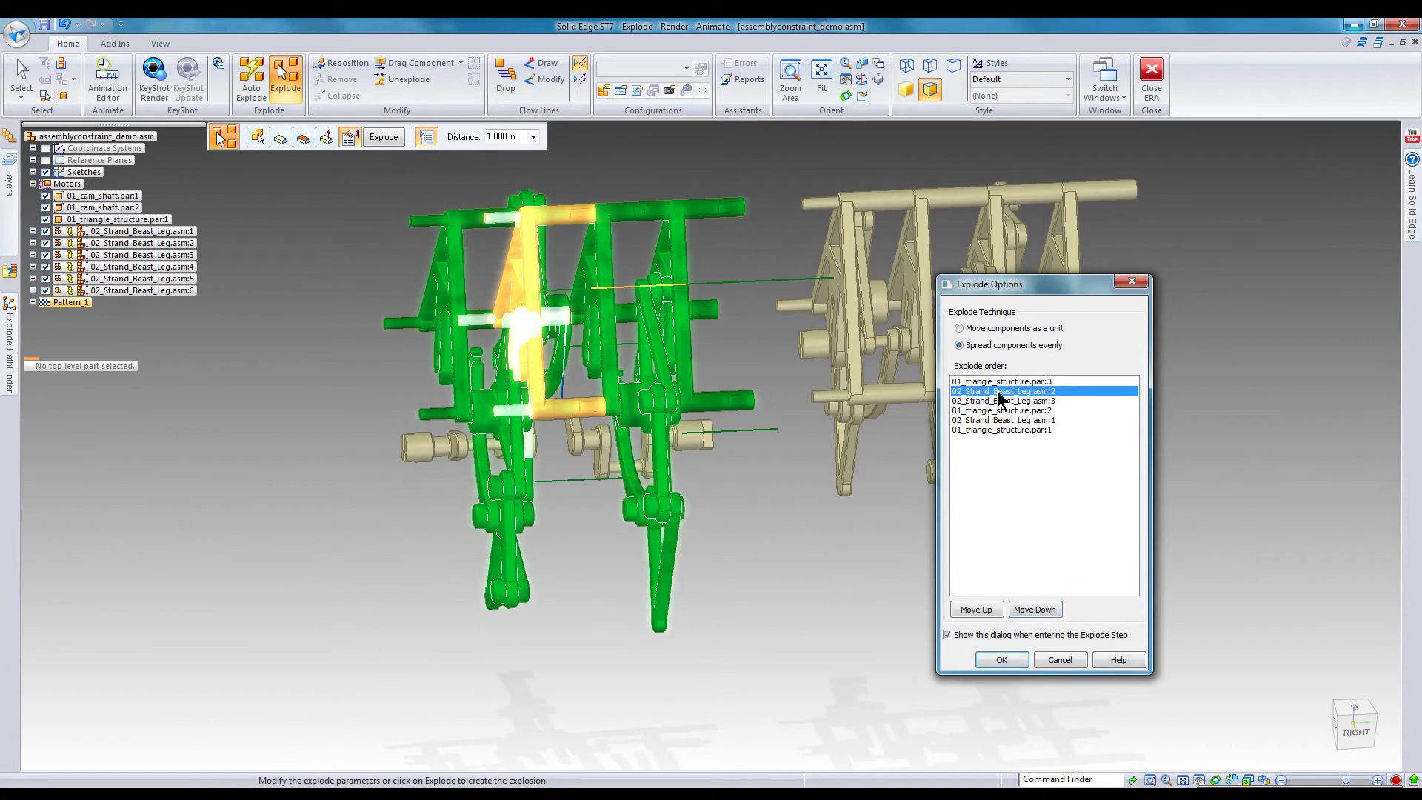
pyautogui.click(1029, 609)
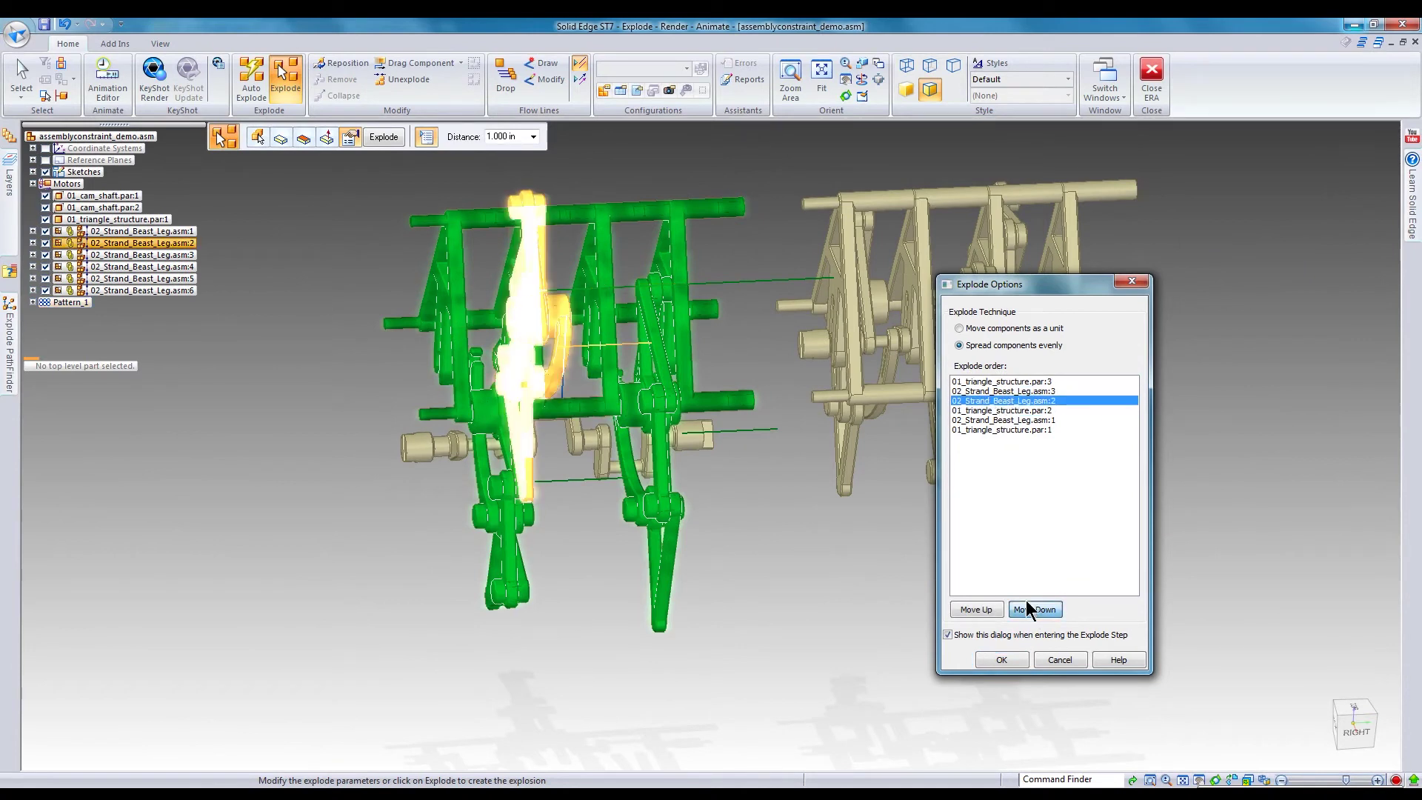
pyautogui.click(998, 381)
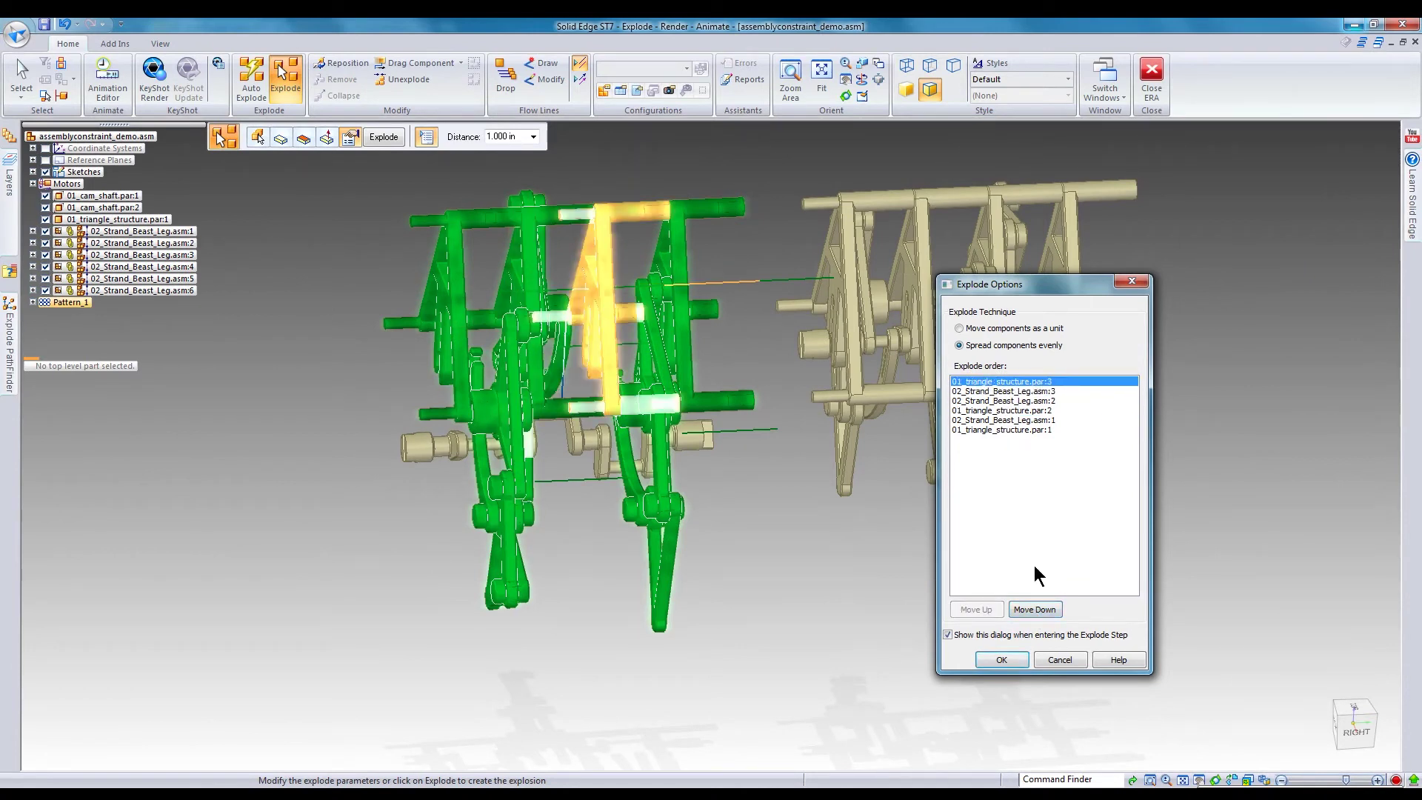
pyautogui.click(1034, 609)
pyautogui.click(1006, 381)
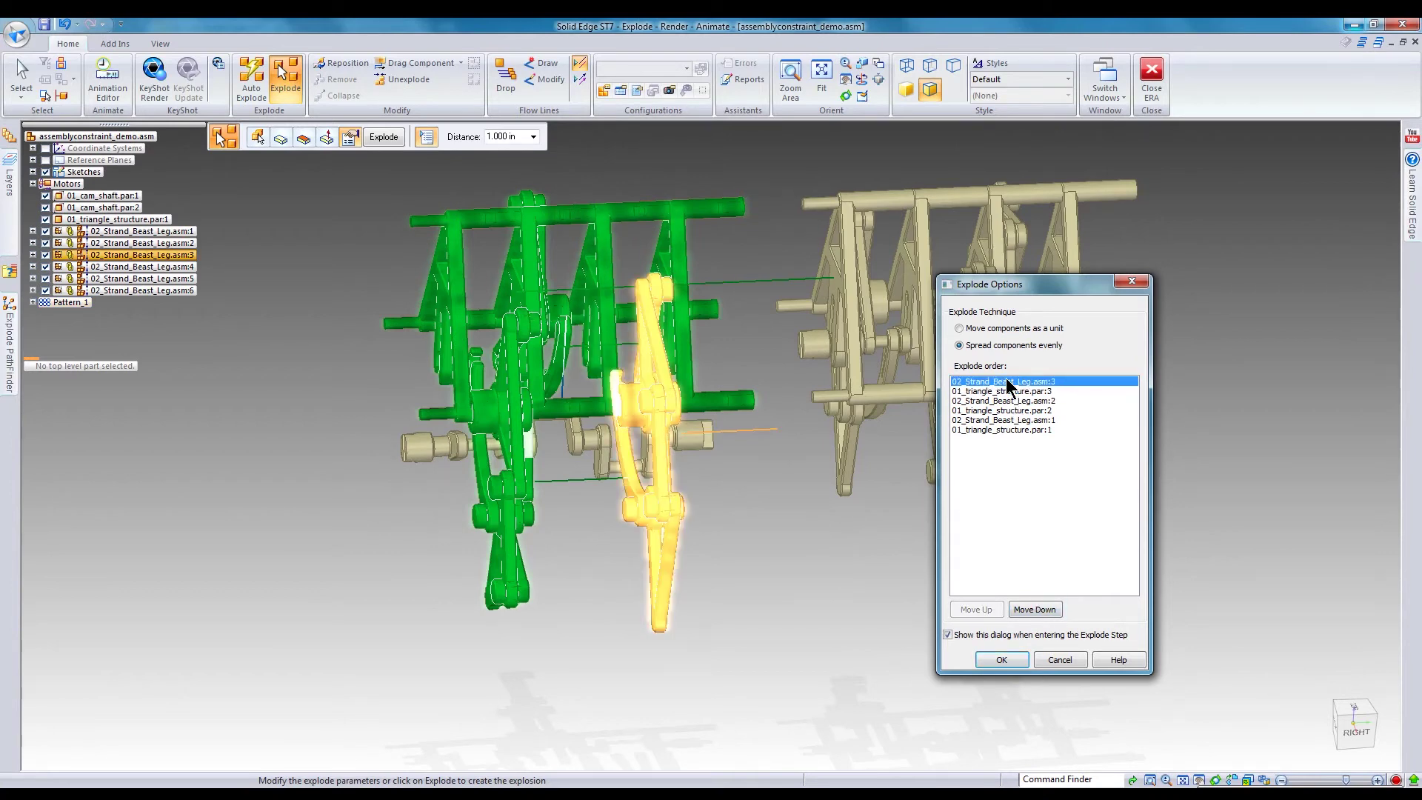
pyautogui.click(1004, 662)
# Step: Apply the evenly spread explosion, finish it and return to Select
pyautogui.rightClick(797, 674)
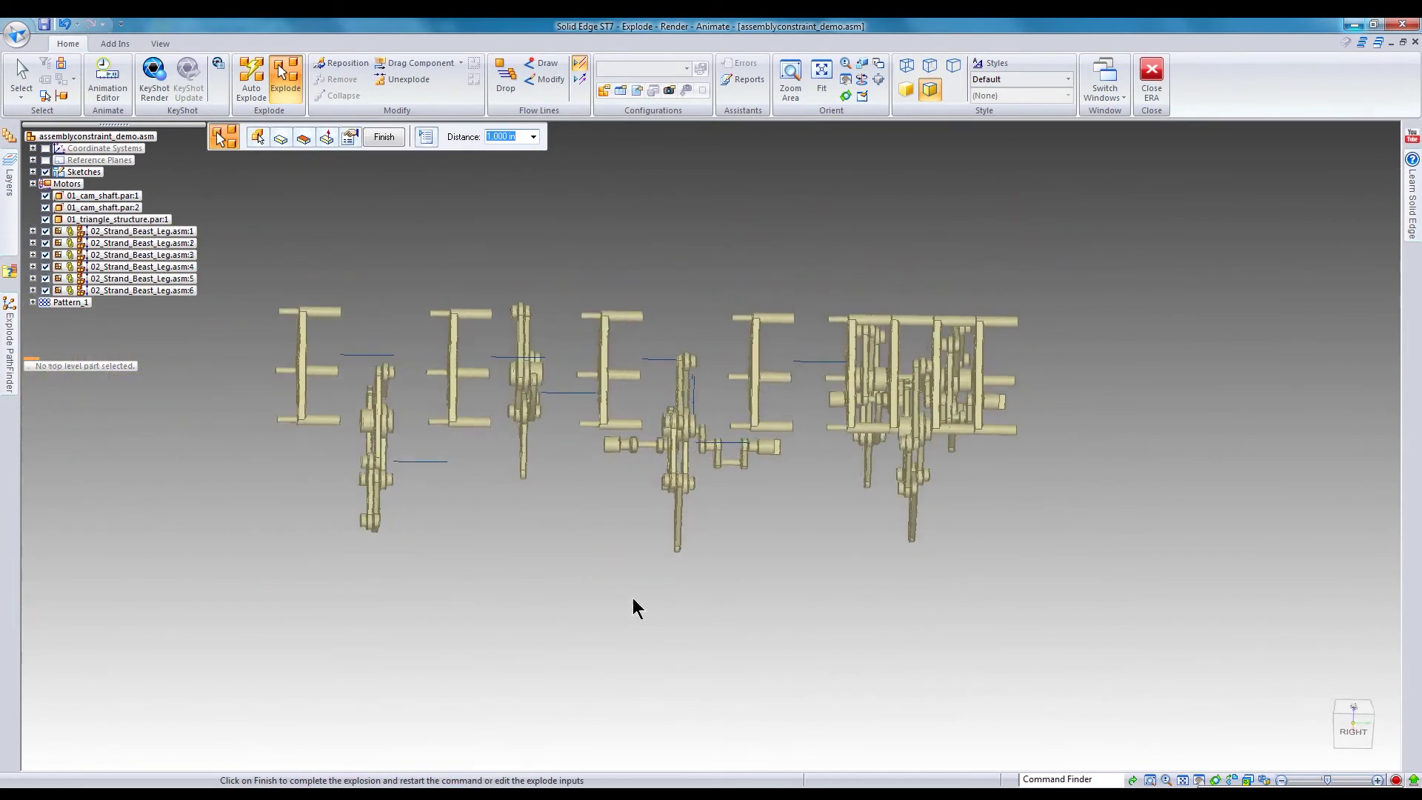
pyautogui.click(385, 137)
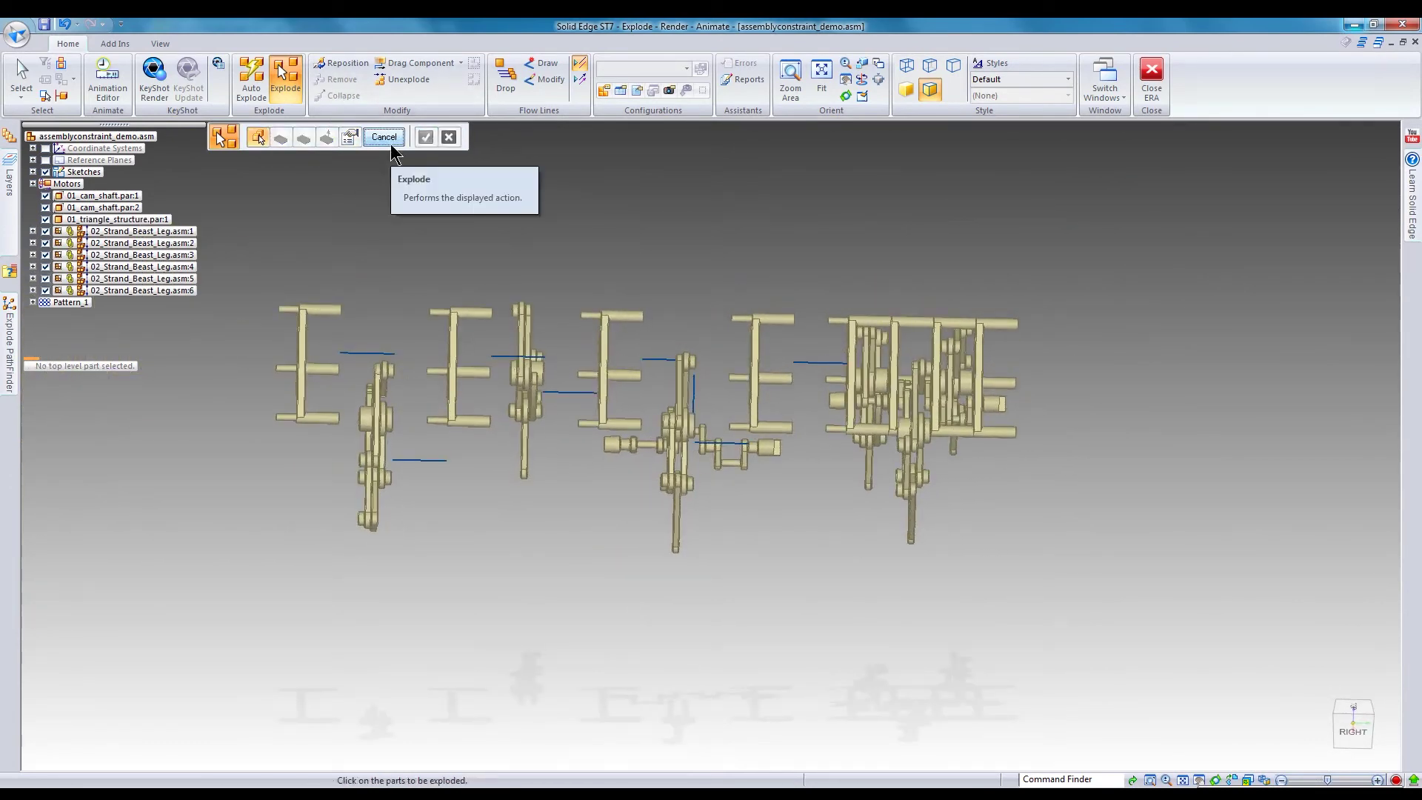
pyautogui.click(391, 142)
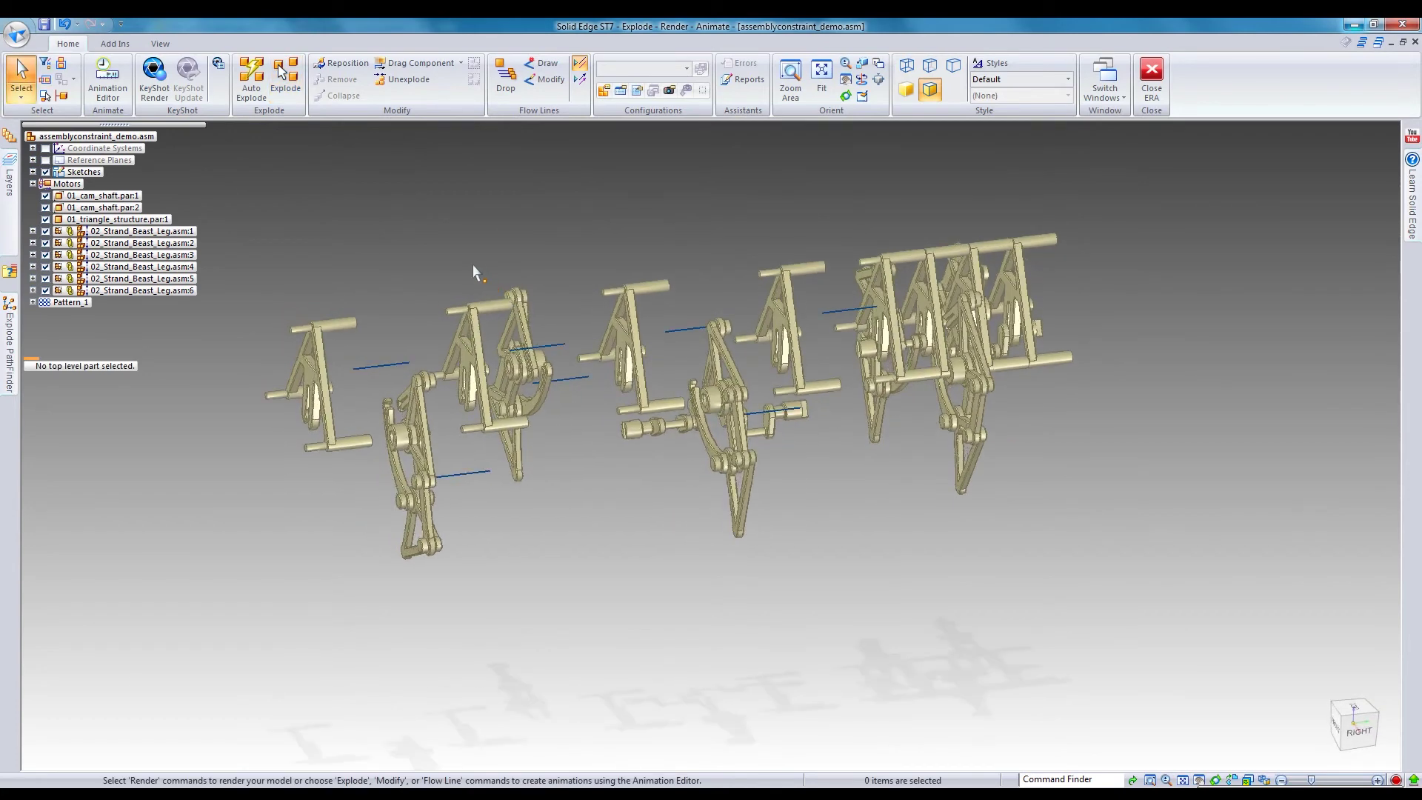
# Step: Save the exploded layout as a new configuration named exploded_demo
pyautogui.click(686, 69)
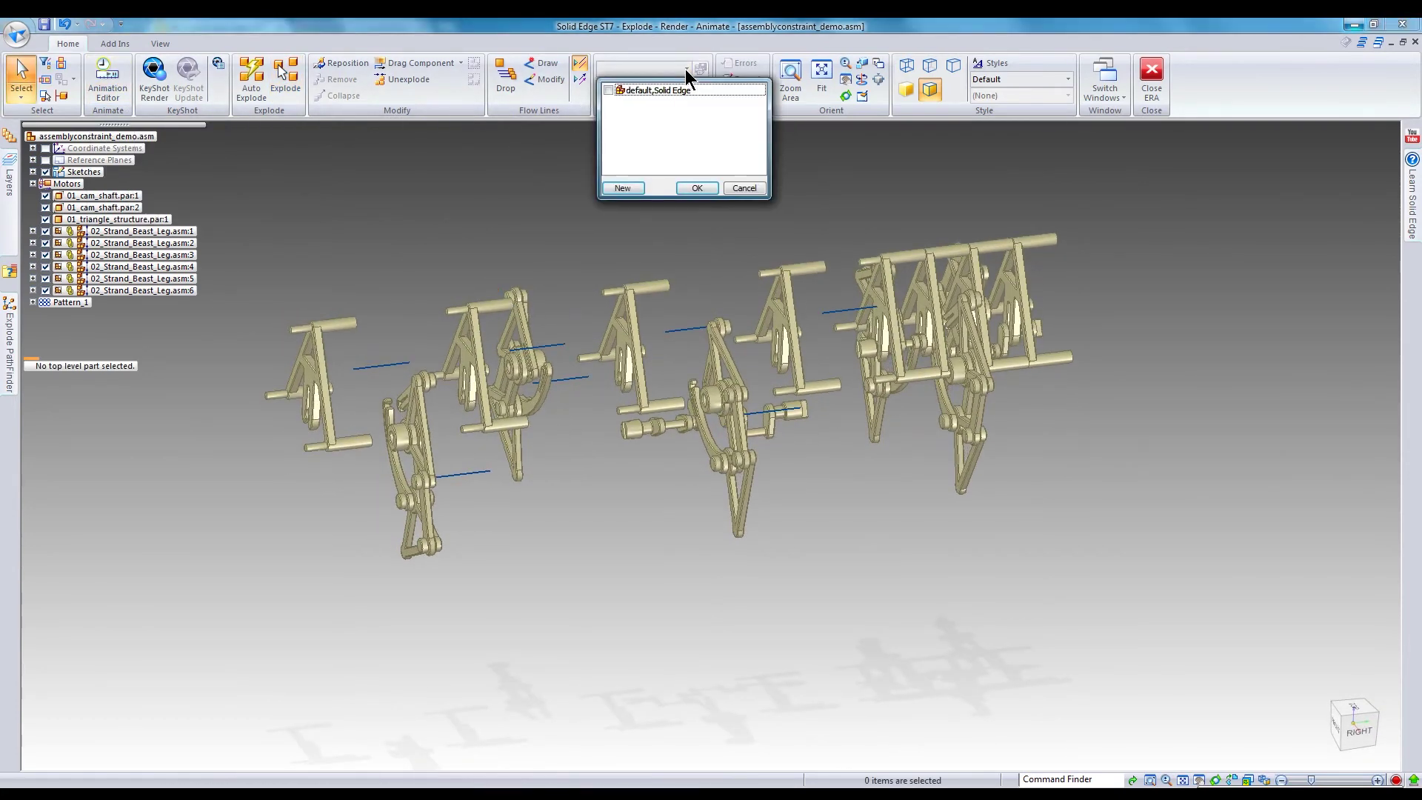
pyautogui.click(622, 188)
pyautogui.write('exploded_demo')
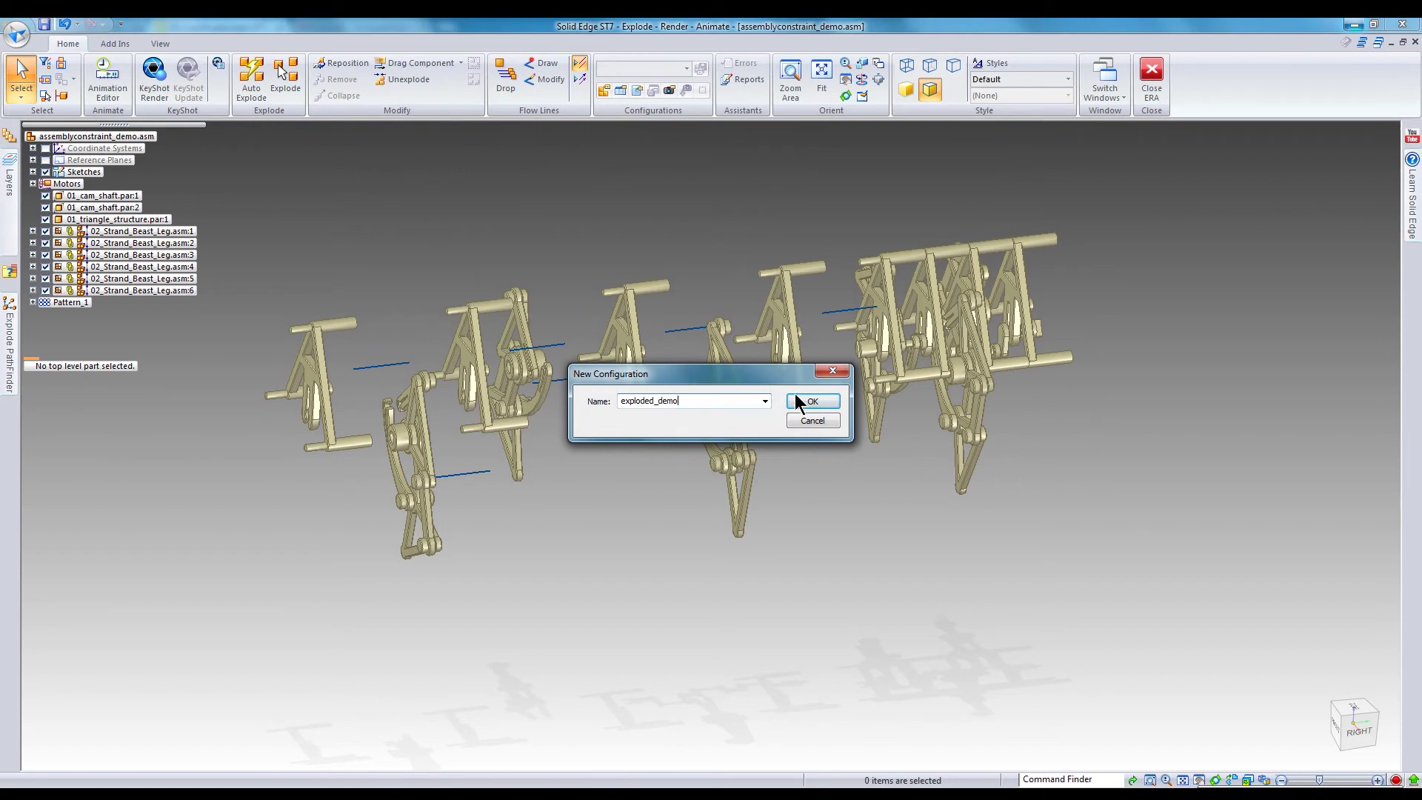
pyautogui.click(796, 403)
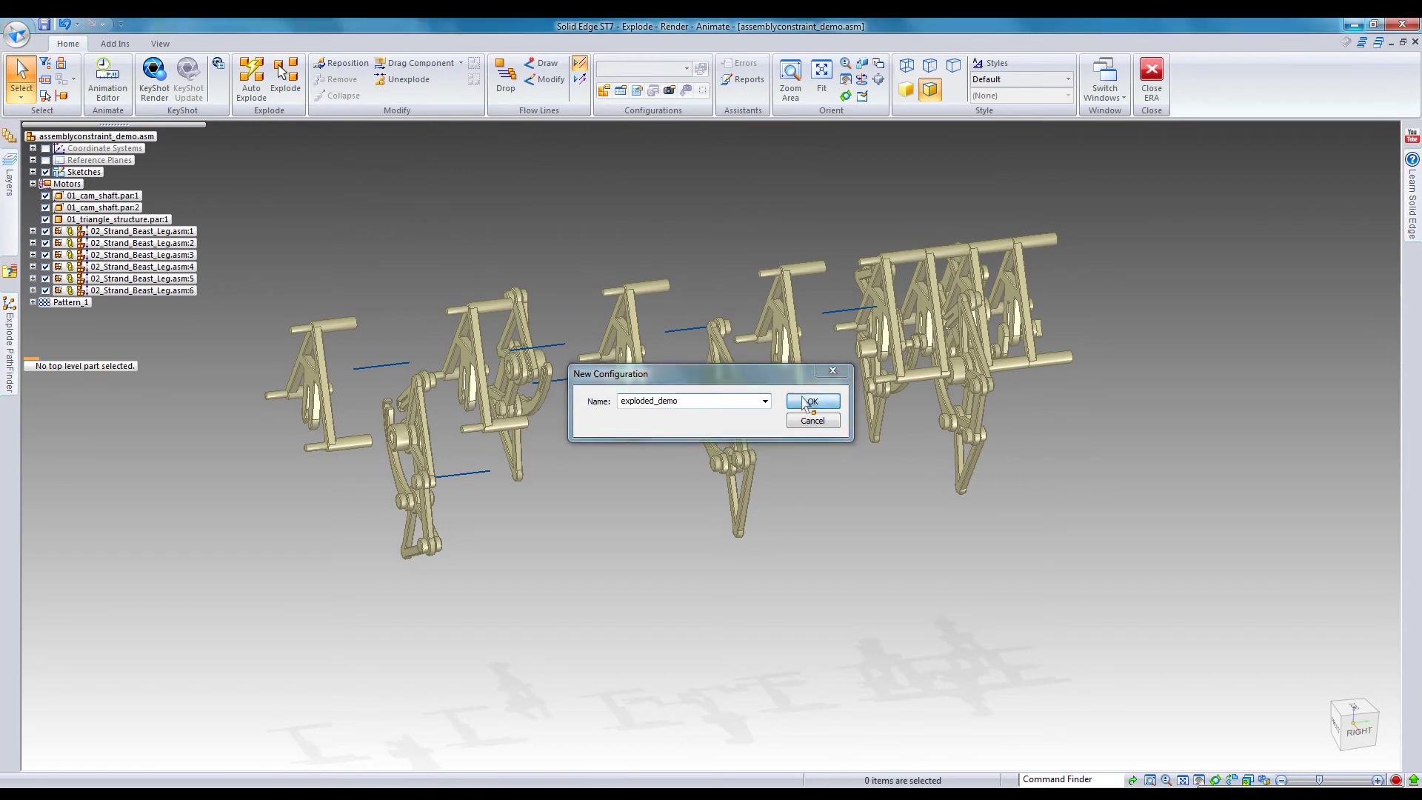
# Step: Switch the exploded_demo Explosion animation to a fixed explosion duration and play it back
pyautogui.click(110, 92)
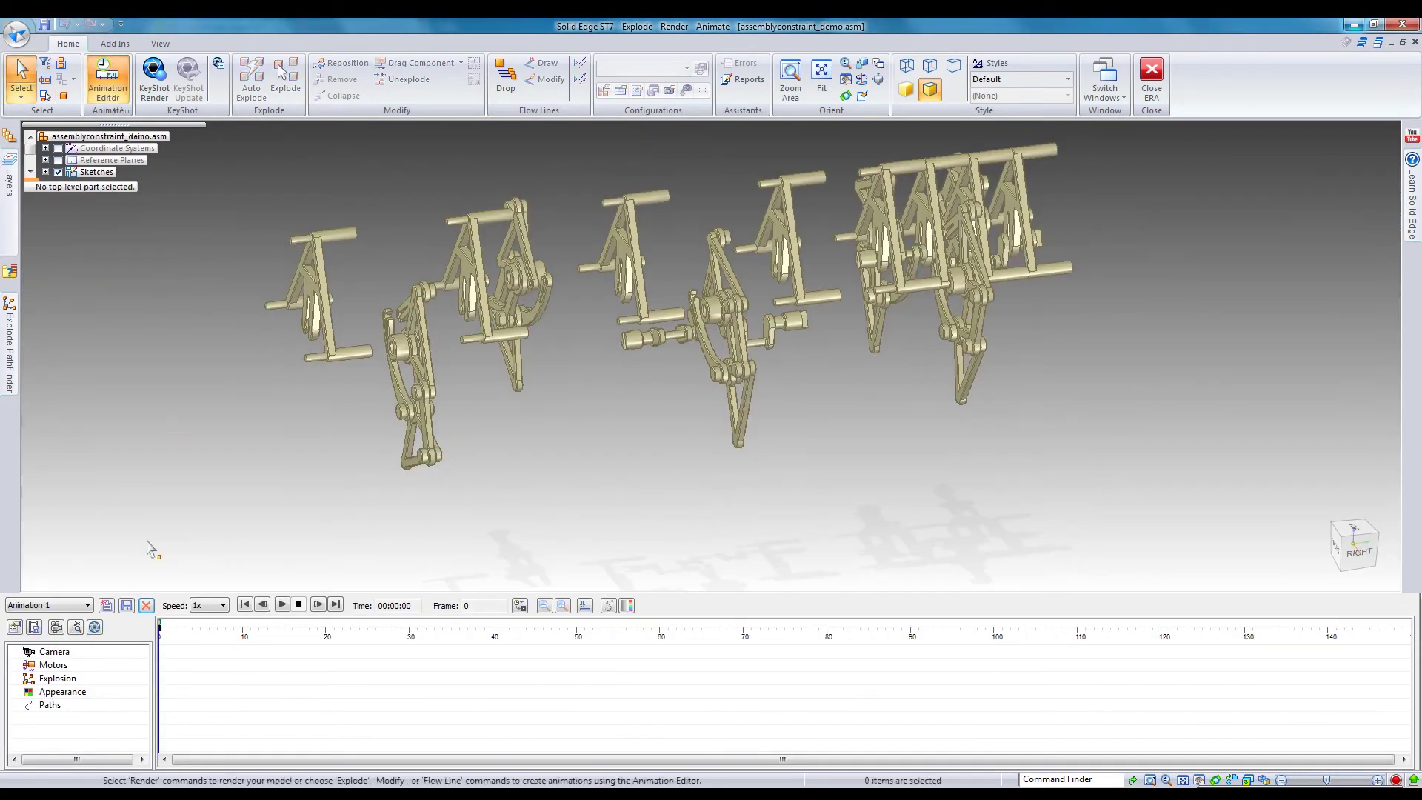
pyautogui.rightClick(77, 680)
pyautogui.click(111, 721)
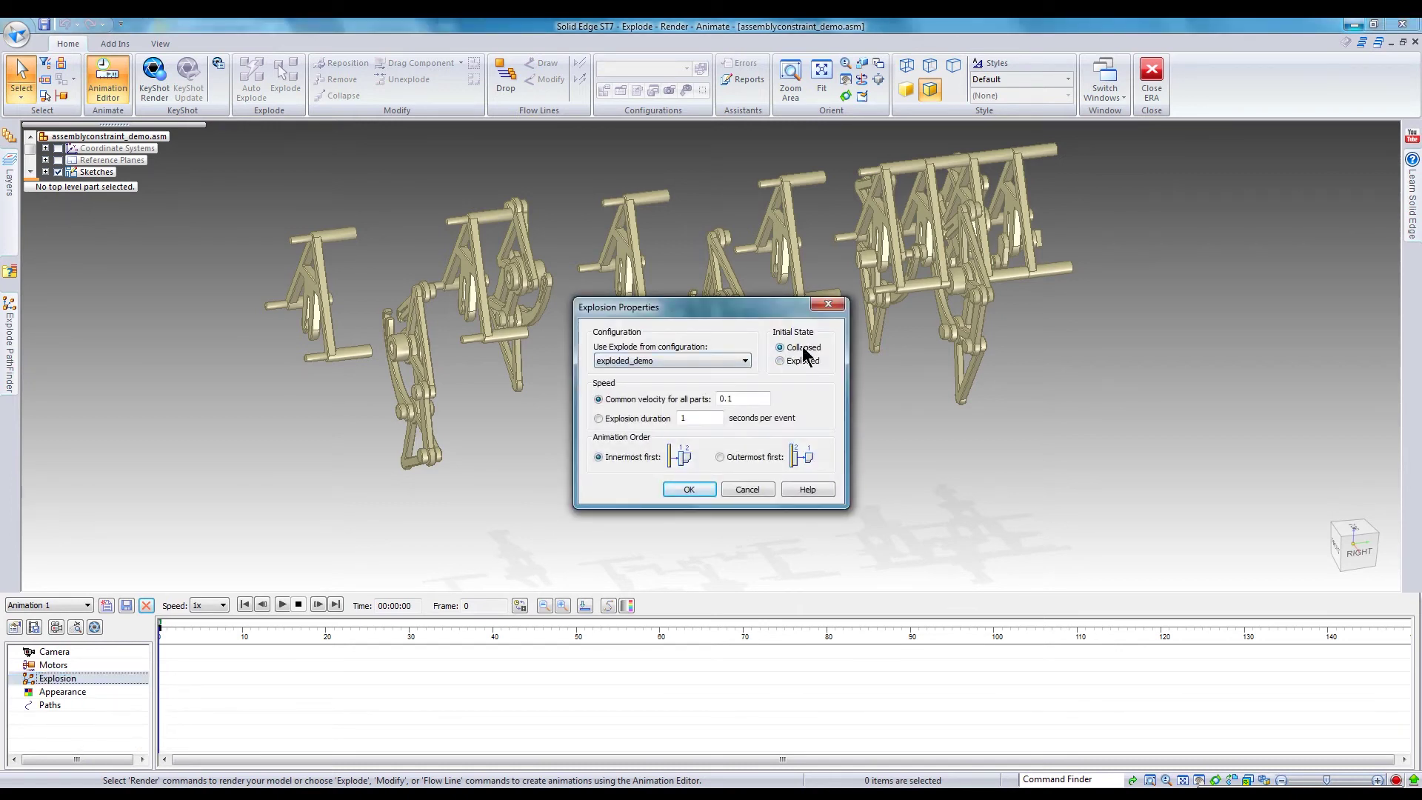
pyautogui.click(634, 419)
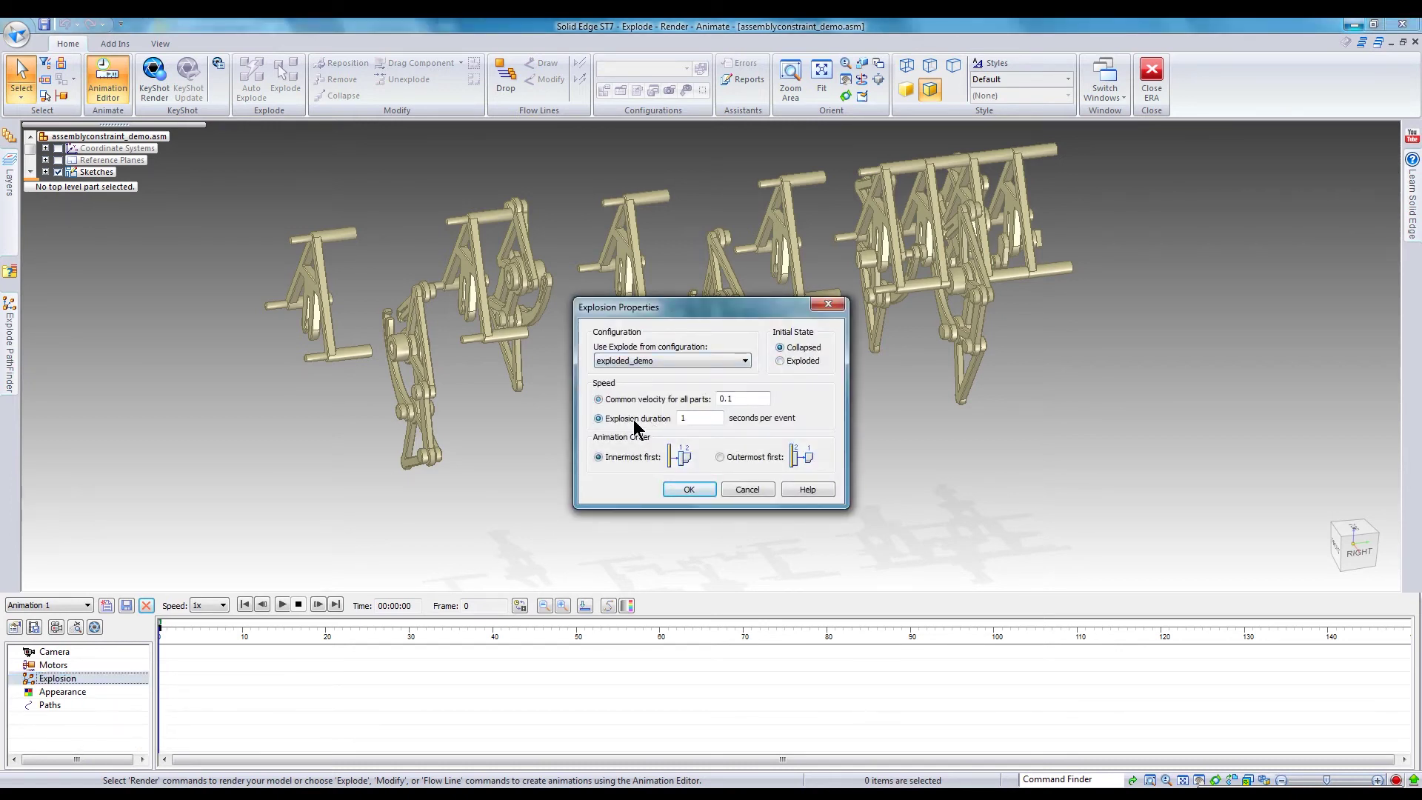
pyautogui.click(689, 491)
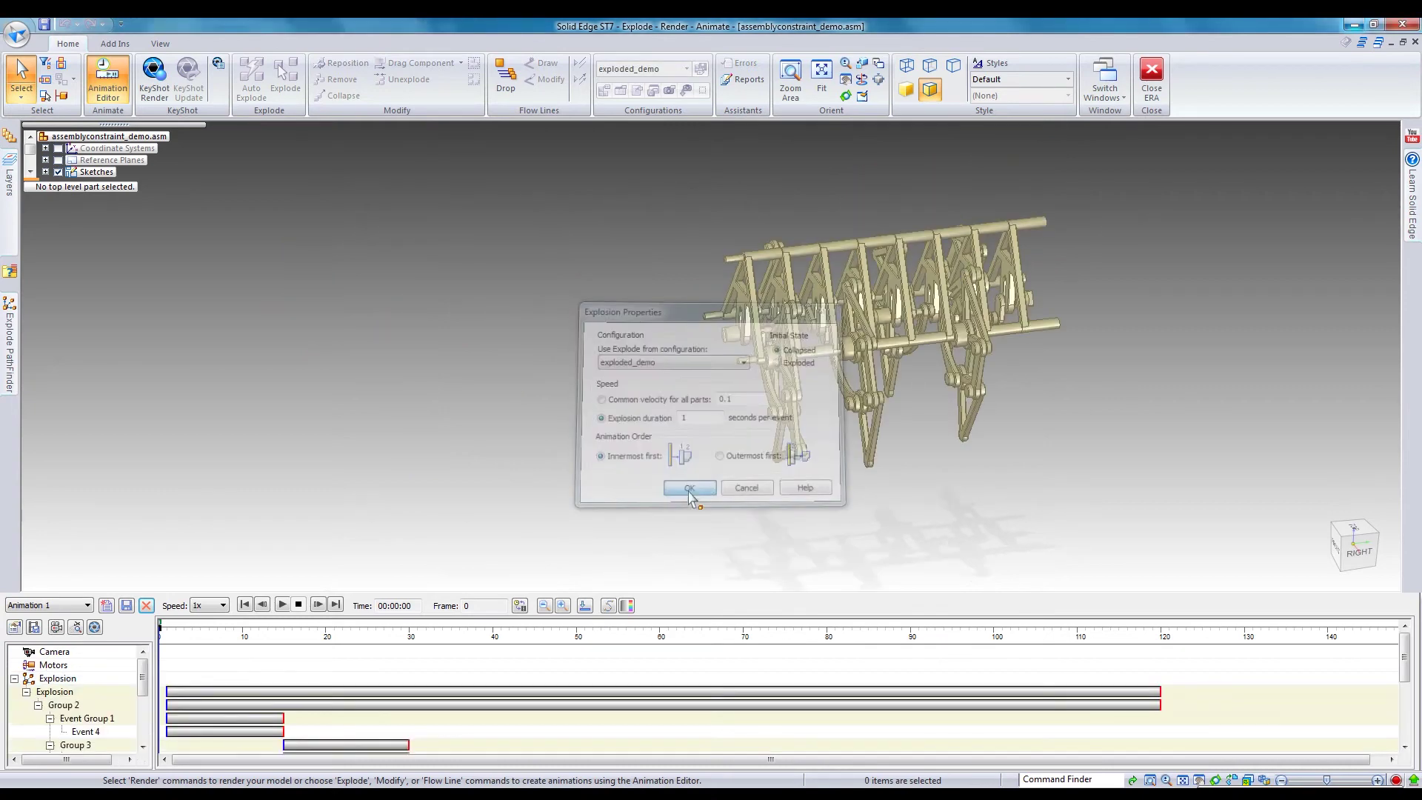
pyautogui.click(284, 607)
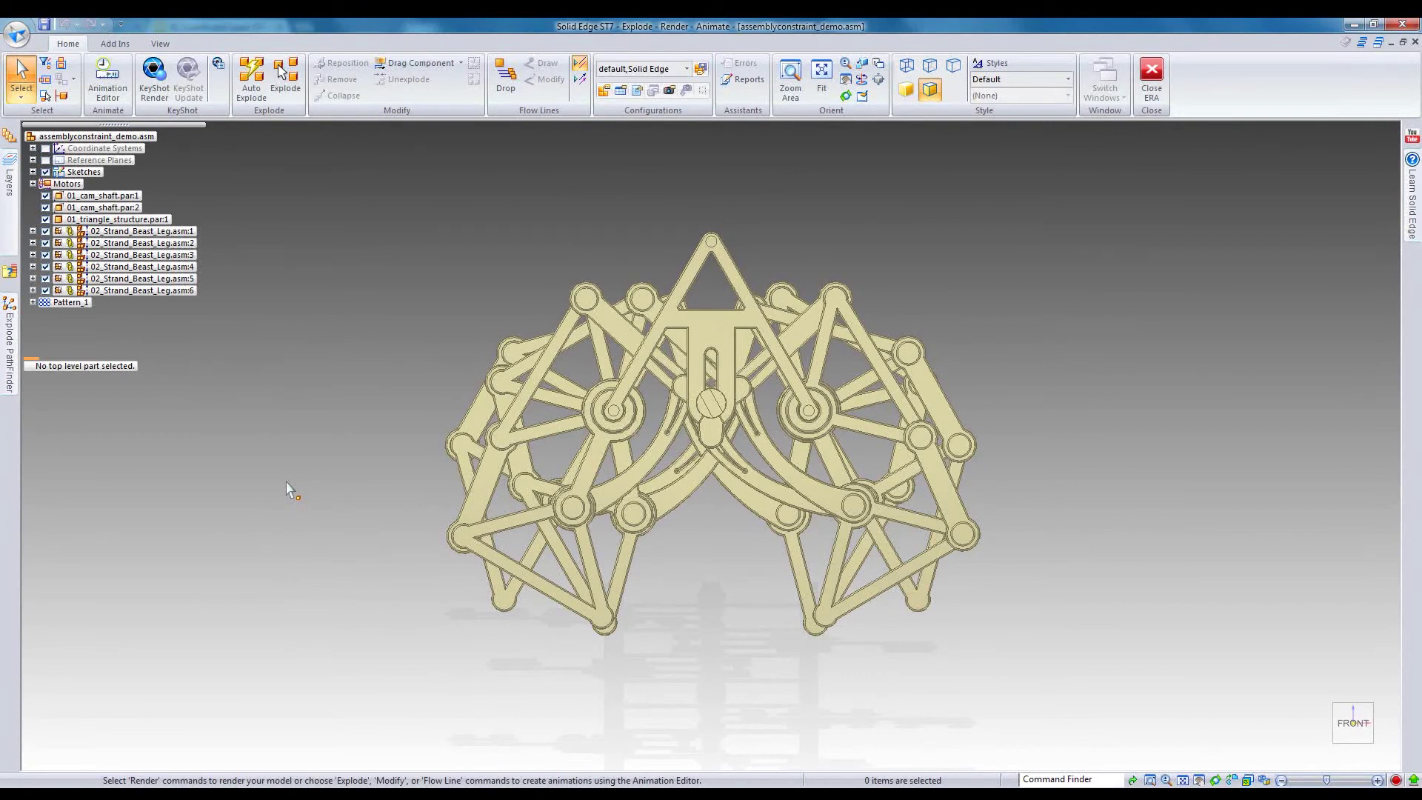
# Step: Send the walking animation to KeyShot at the 1920 x 1080 preset with Start KeyShot checked
pyautogui.click(287, 488)
pyautogui.click(108, 80)
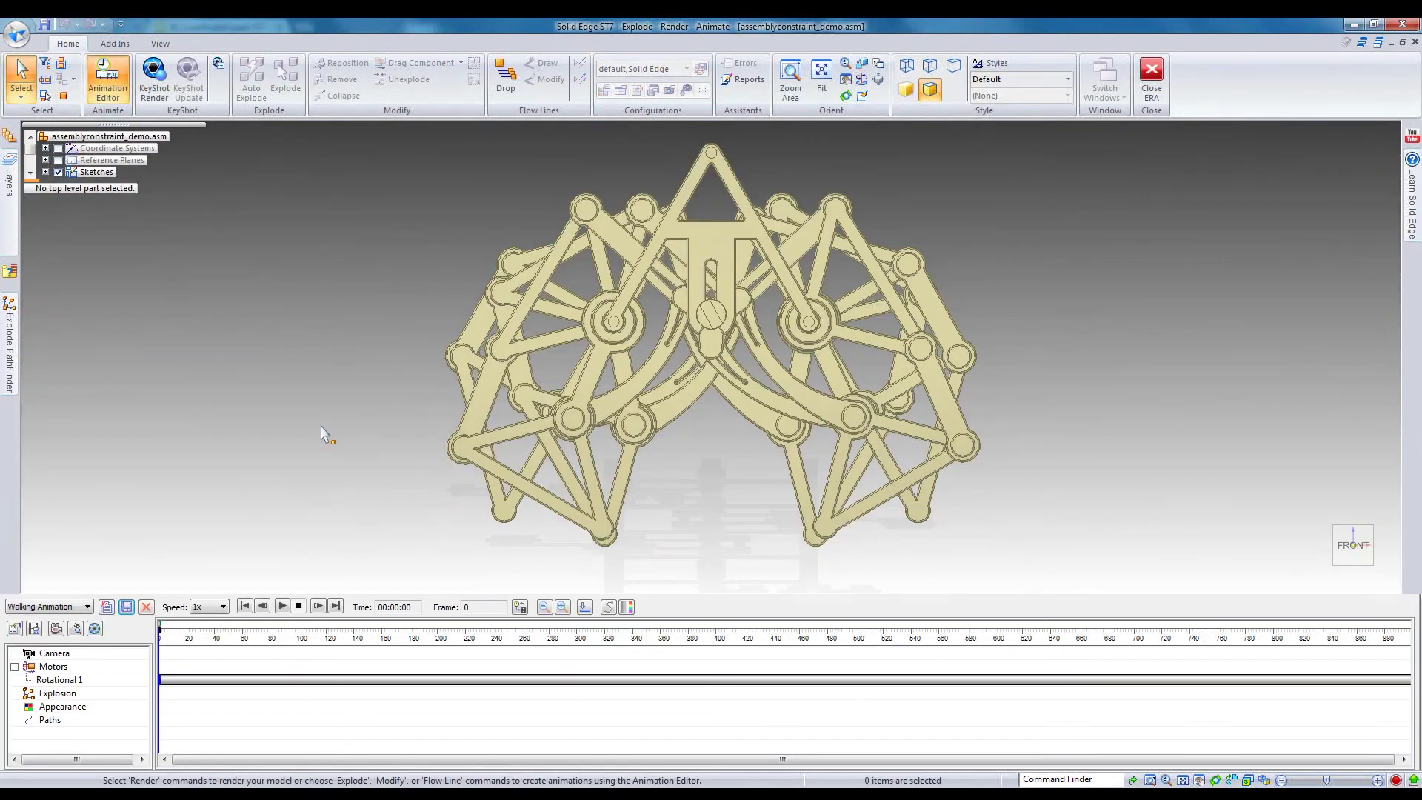
pyautogui.click(93, 629)
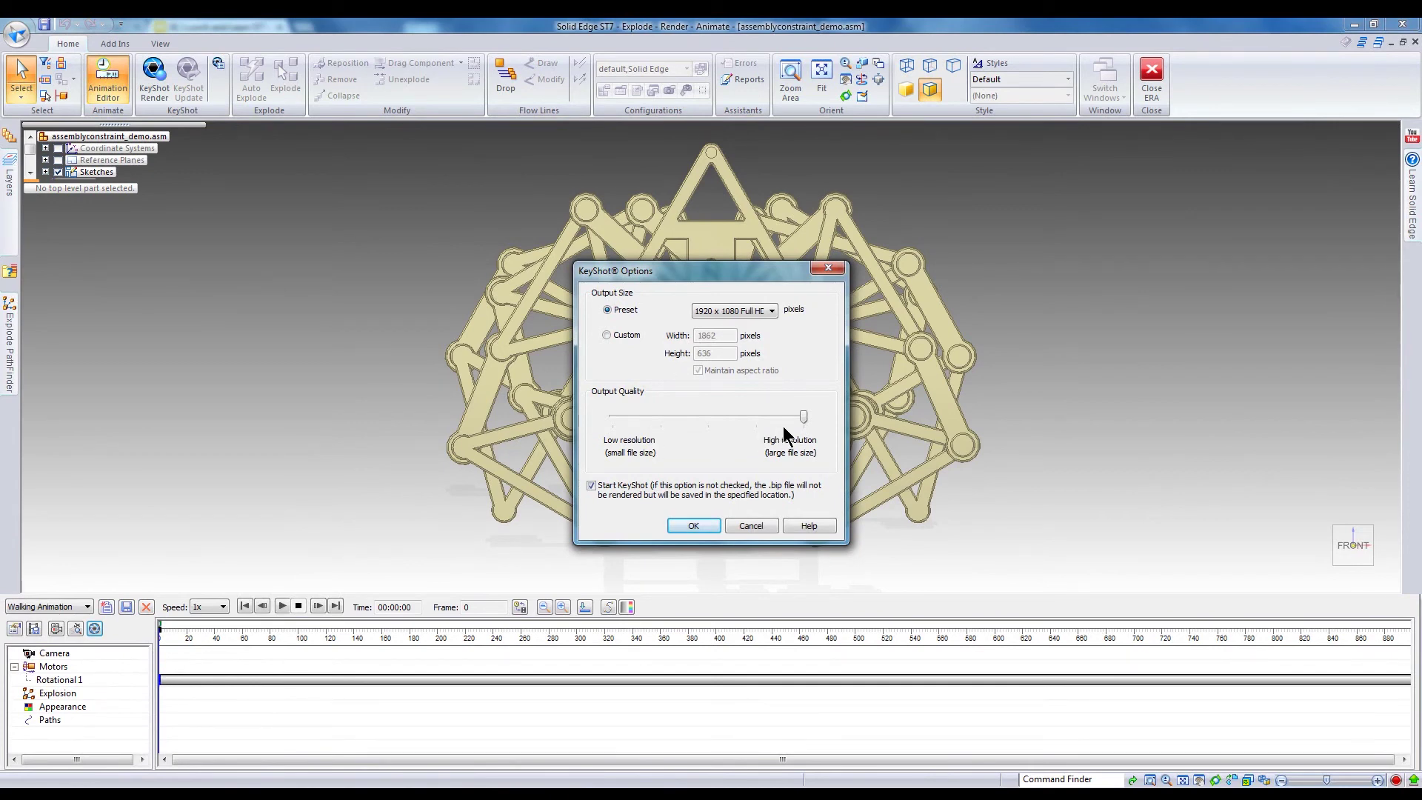
pyautogui.click(694, 526)
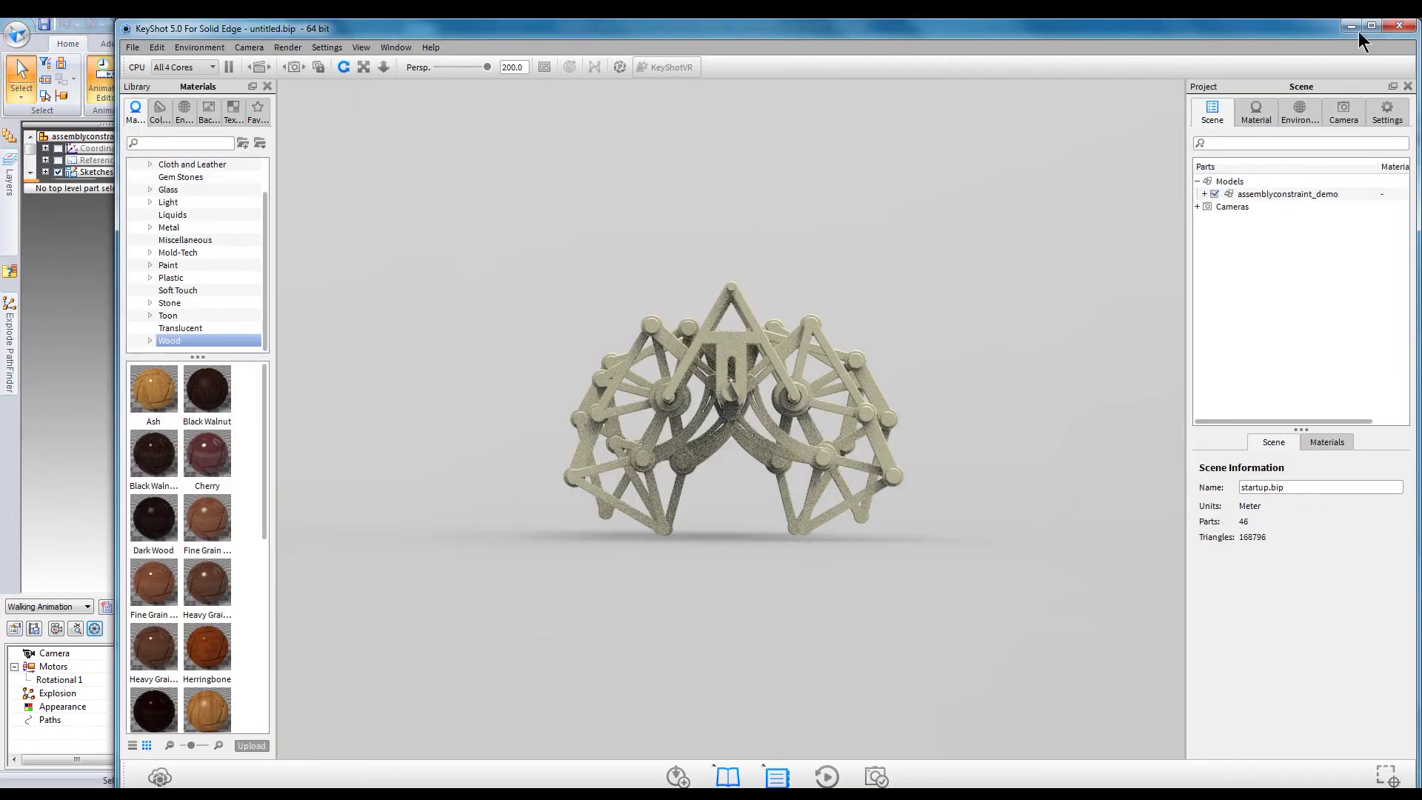
# Step: Maximize KeyShot and start an Animation Wizard turntable for the assemblyconstraint_demo model
pyautogui.click(1365, 26)
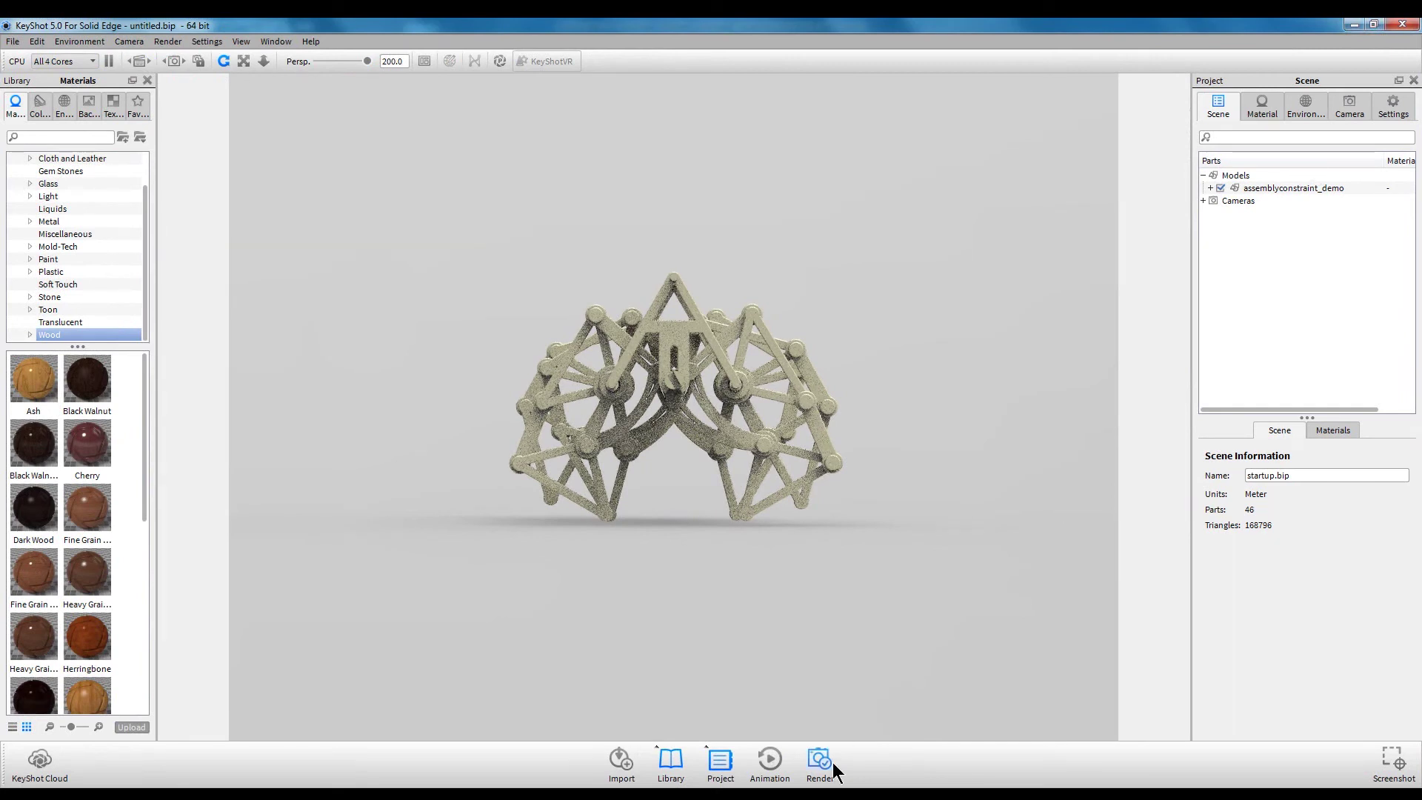
pyautogui.click(771, 759)
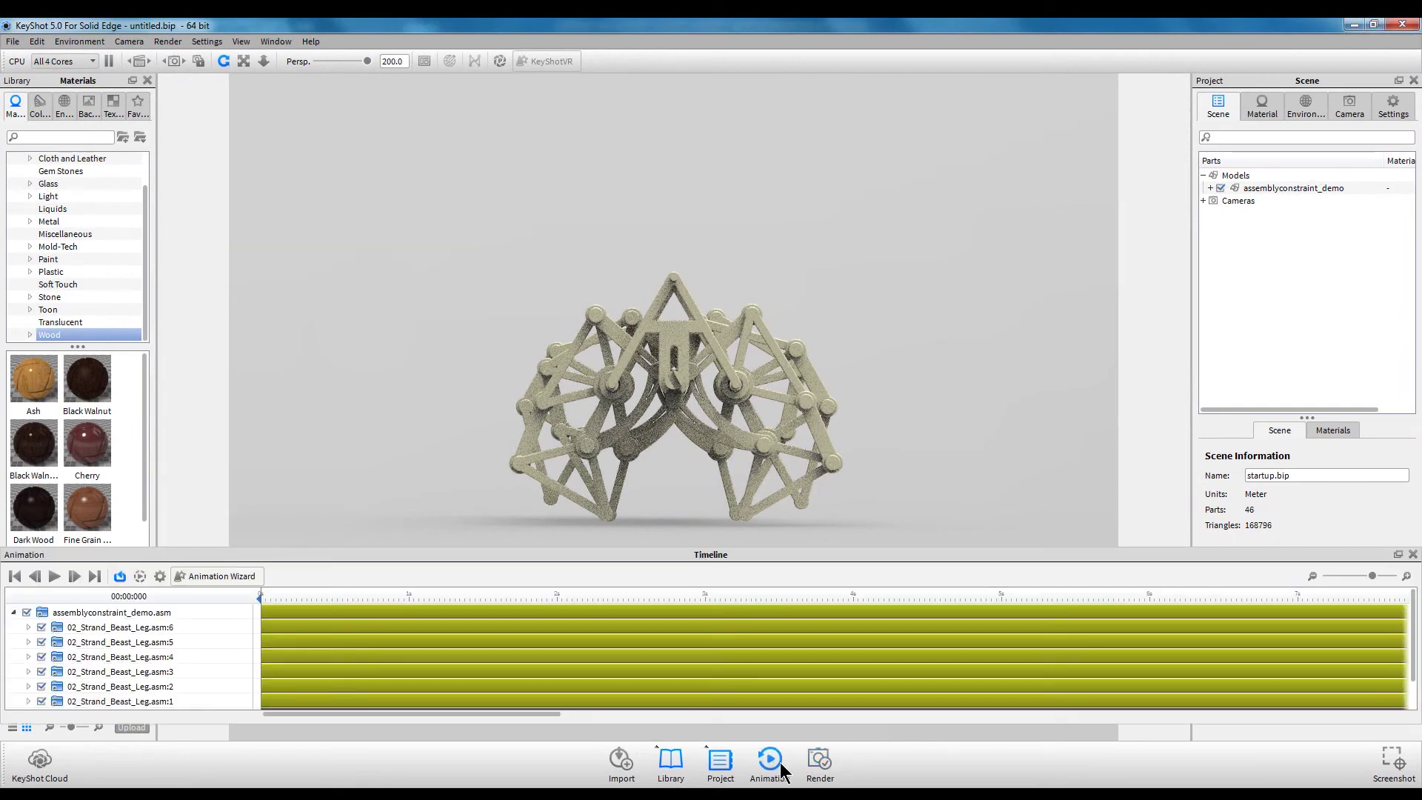
pyautogui.click(219, 578)
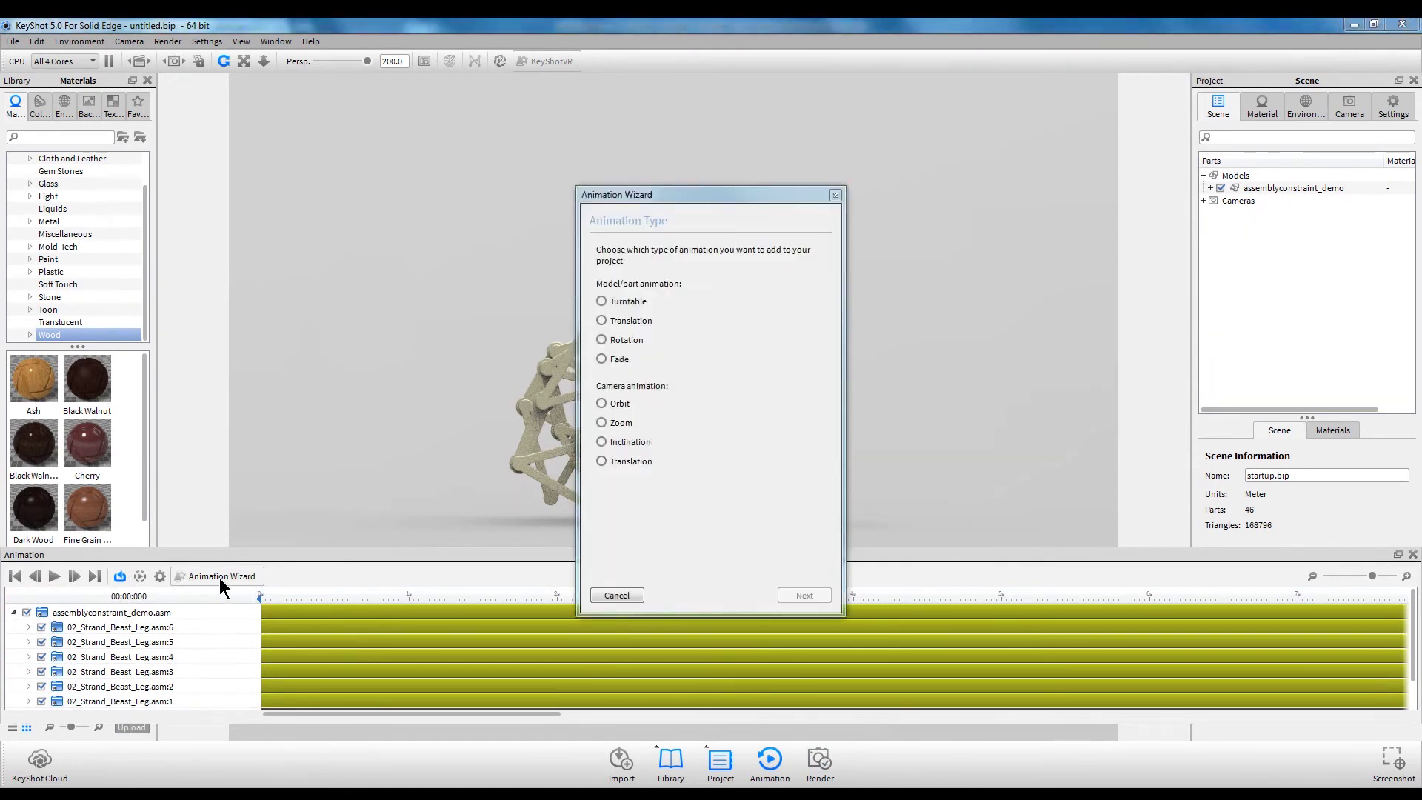
pyautogui.click(600, 301)
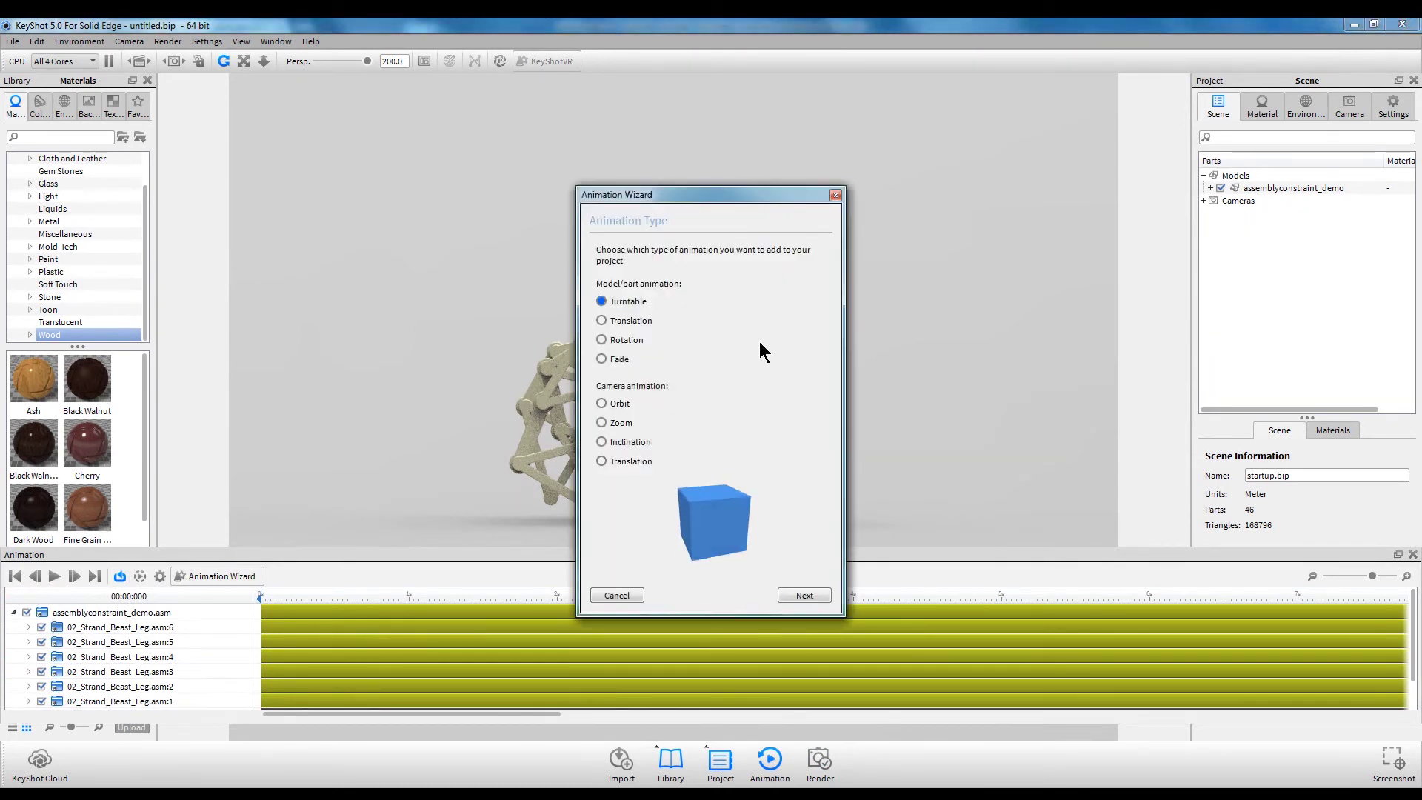
pyautogui.click(811, 598)
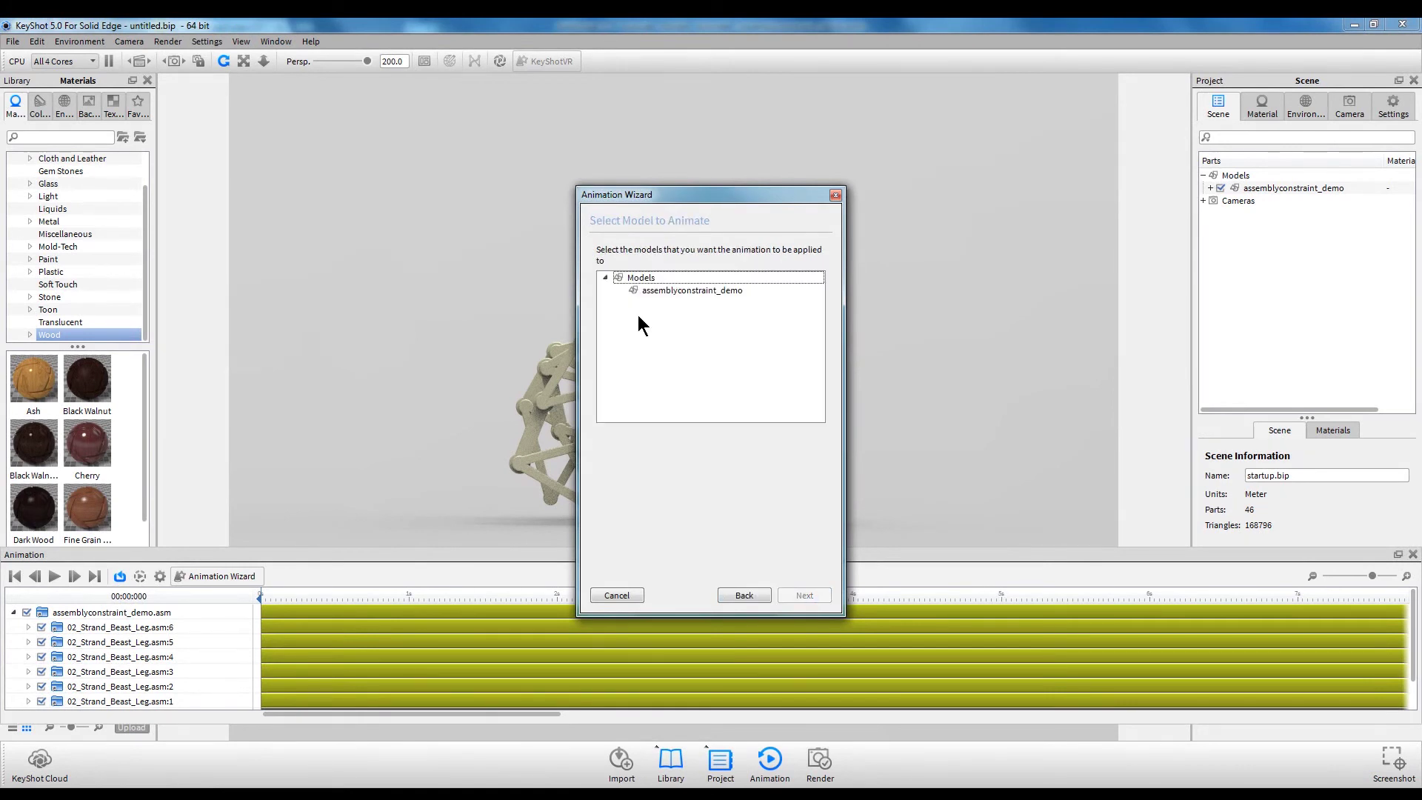
pyautogui.click(646, 291)
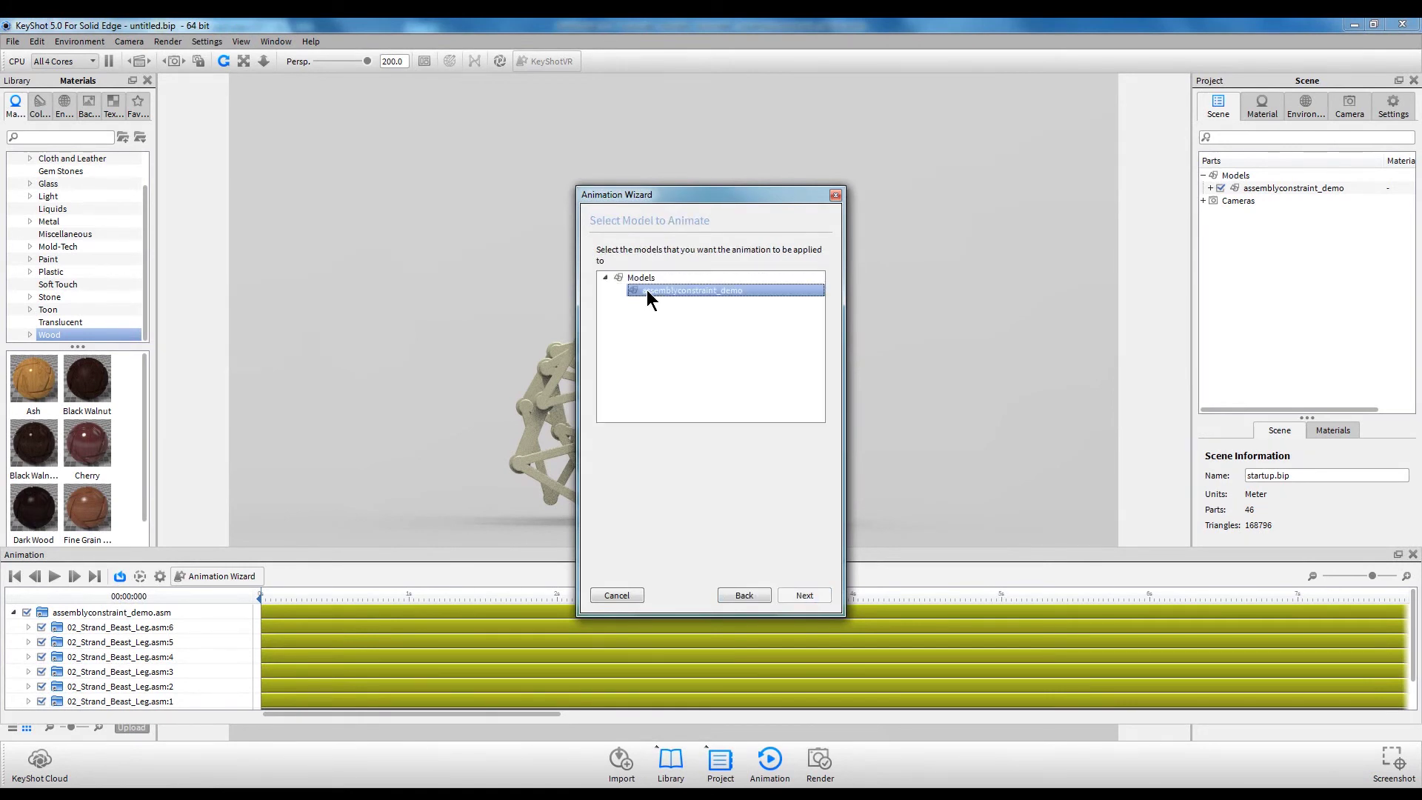
pyautogui.click(804, 596)
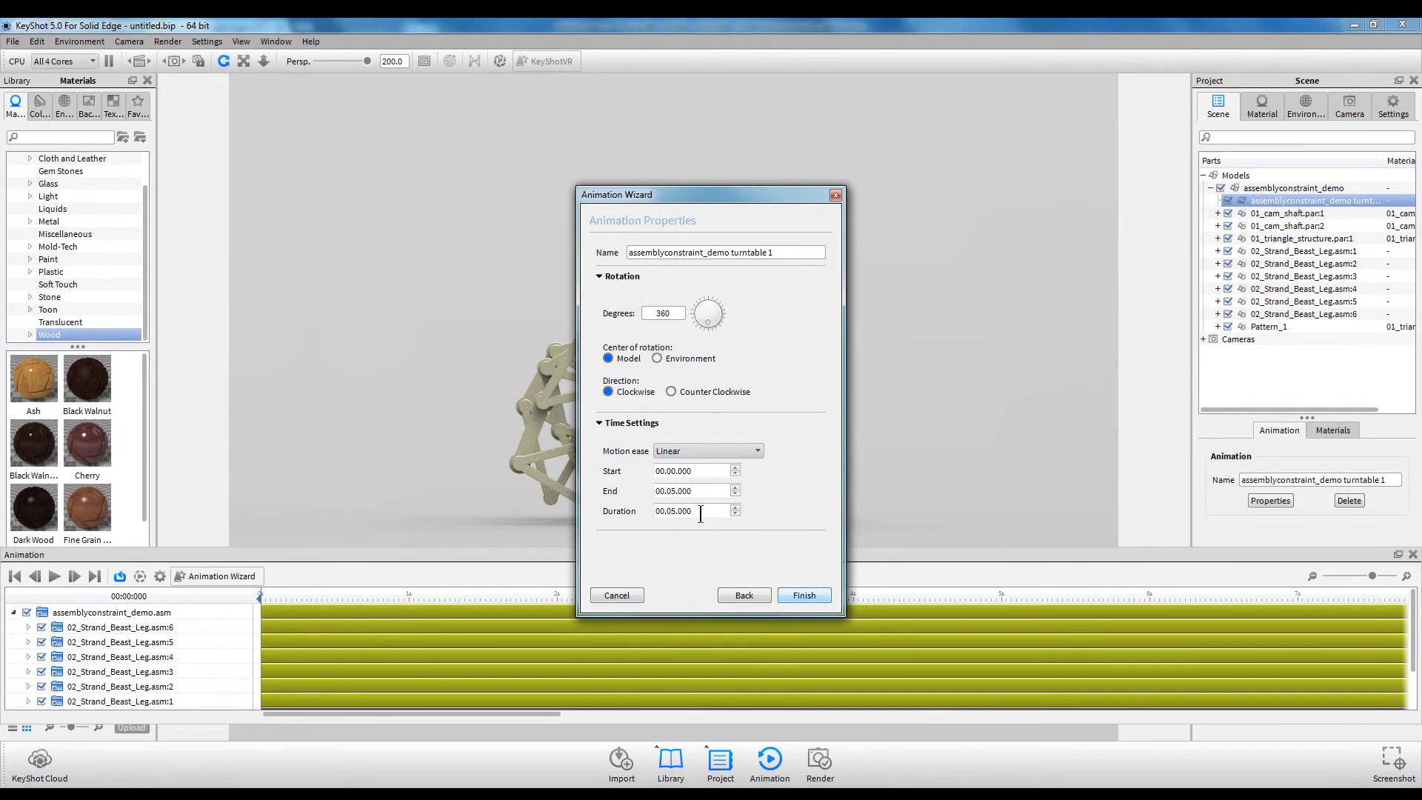
# Step: Set the turntable's end time to 00.15.000, giving a 15-second spin
pyautogui.click(674, 491)
pyautogui.click(672, 471)
pyautogui.click(674, 491)
pyautogui.write('15')
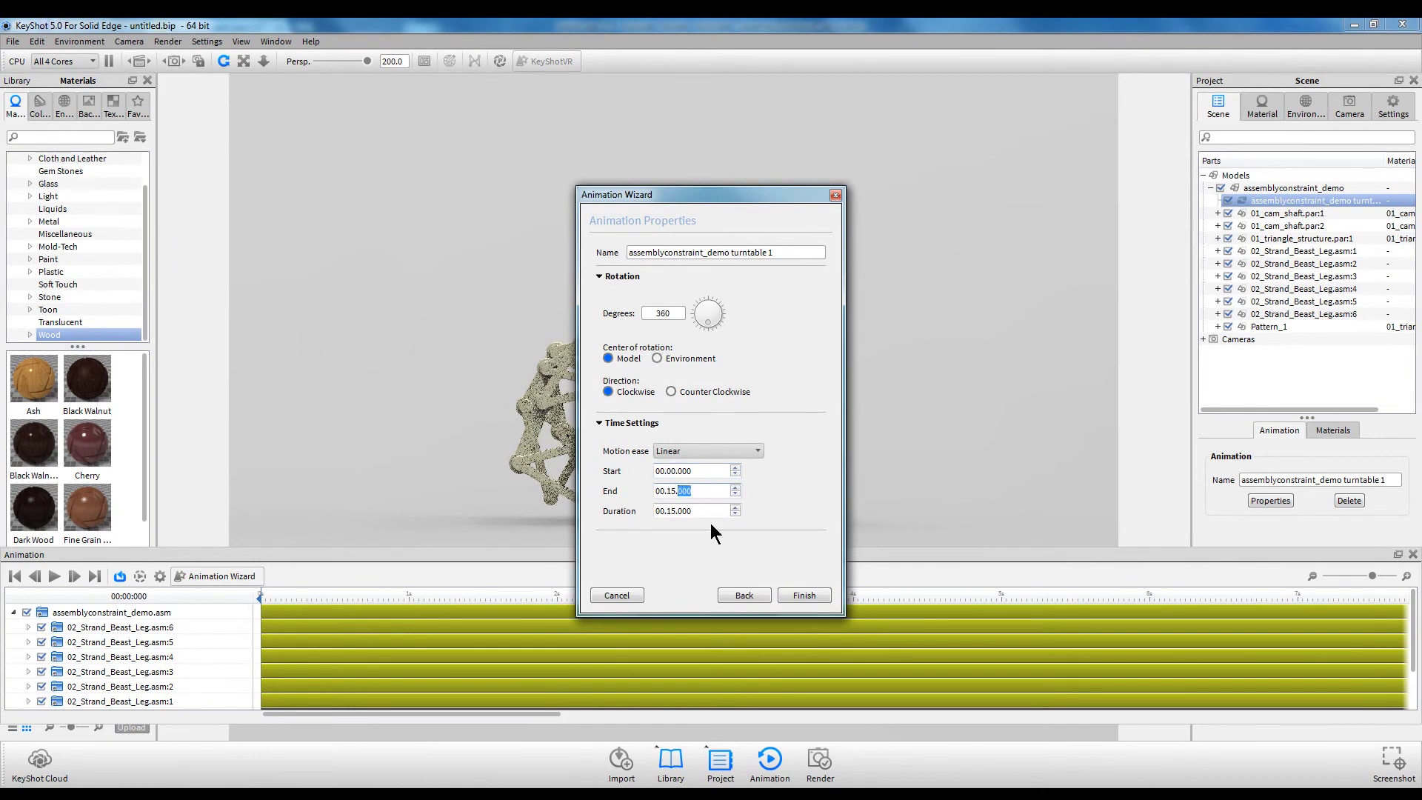
# Step: Finish the turntable animation, preview it in the Timeline, then pause and rewind to the start
pyautogui.click(797, 595)
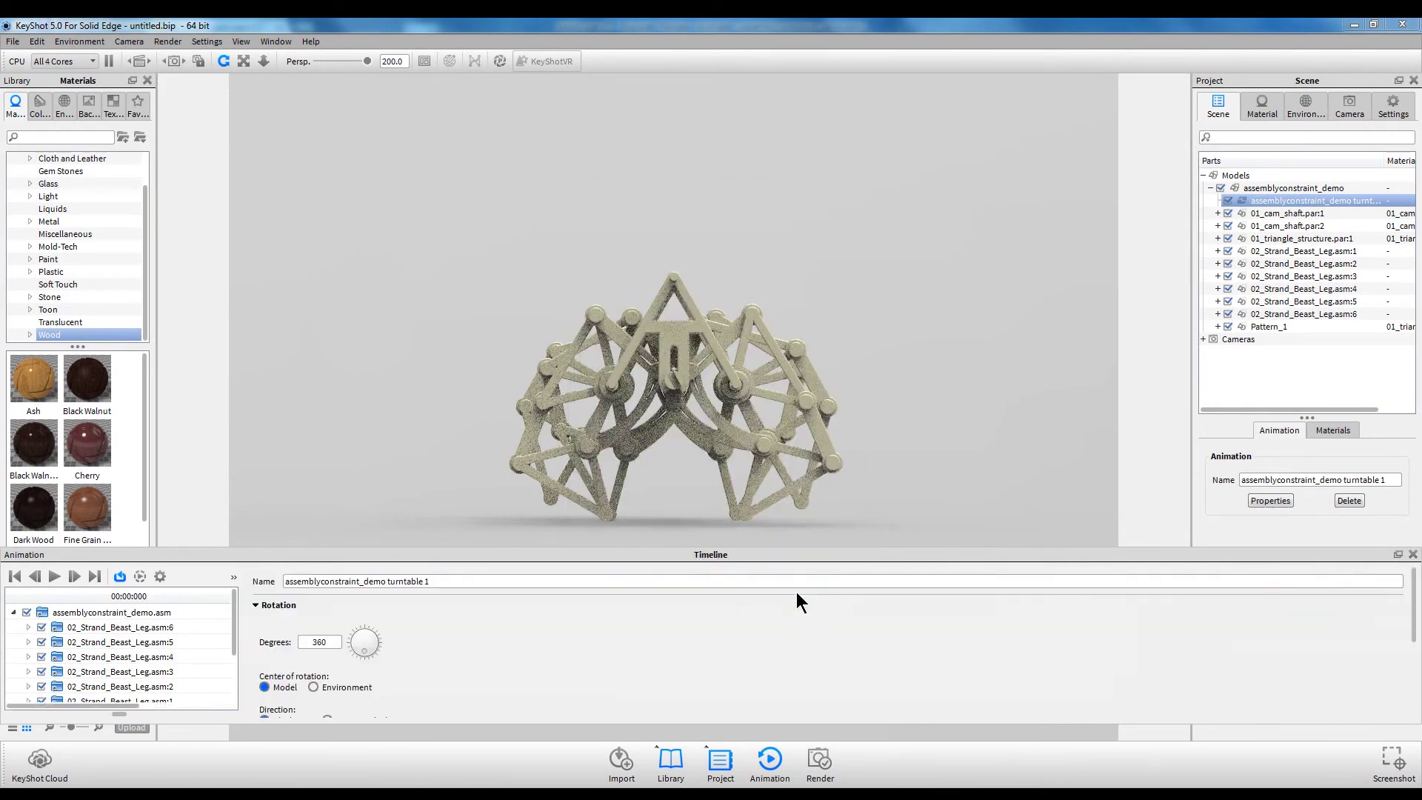
pyautogui.click(55, 577)
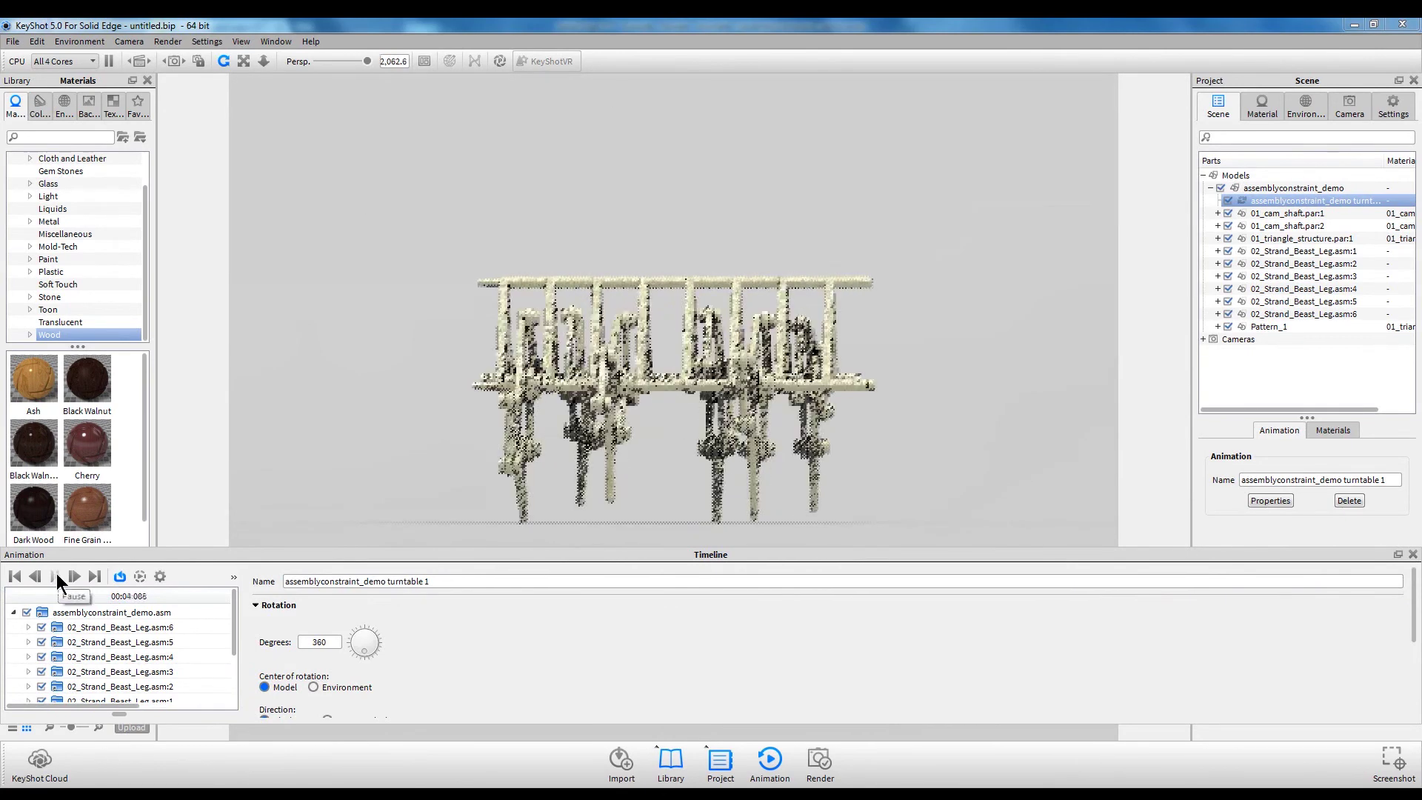
pyautogui.click(55, 576)
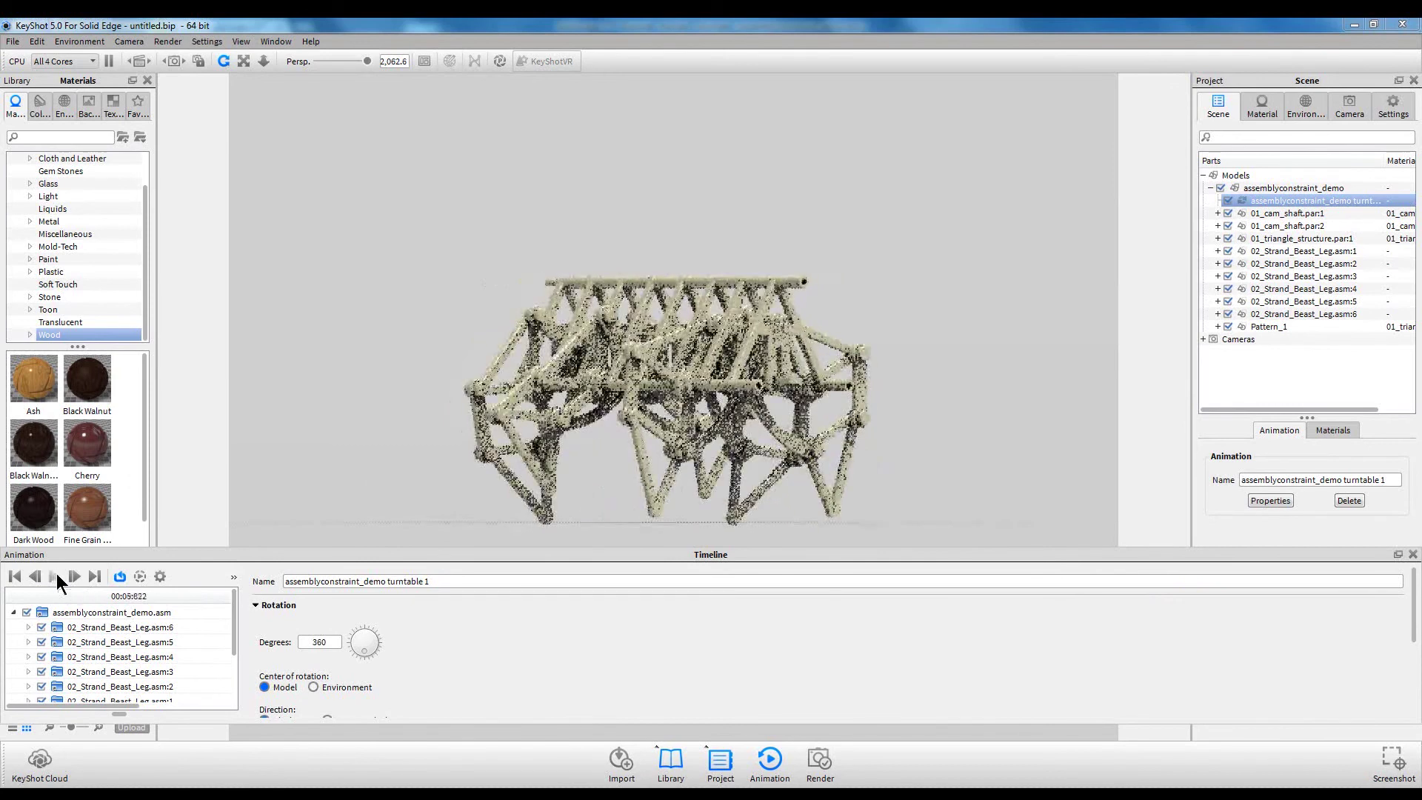
pyautogui.click(19, 572)
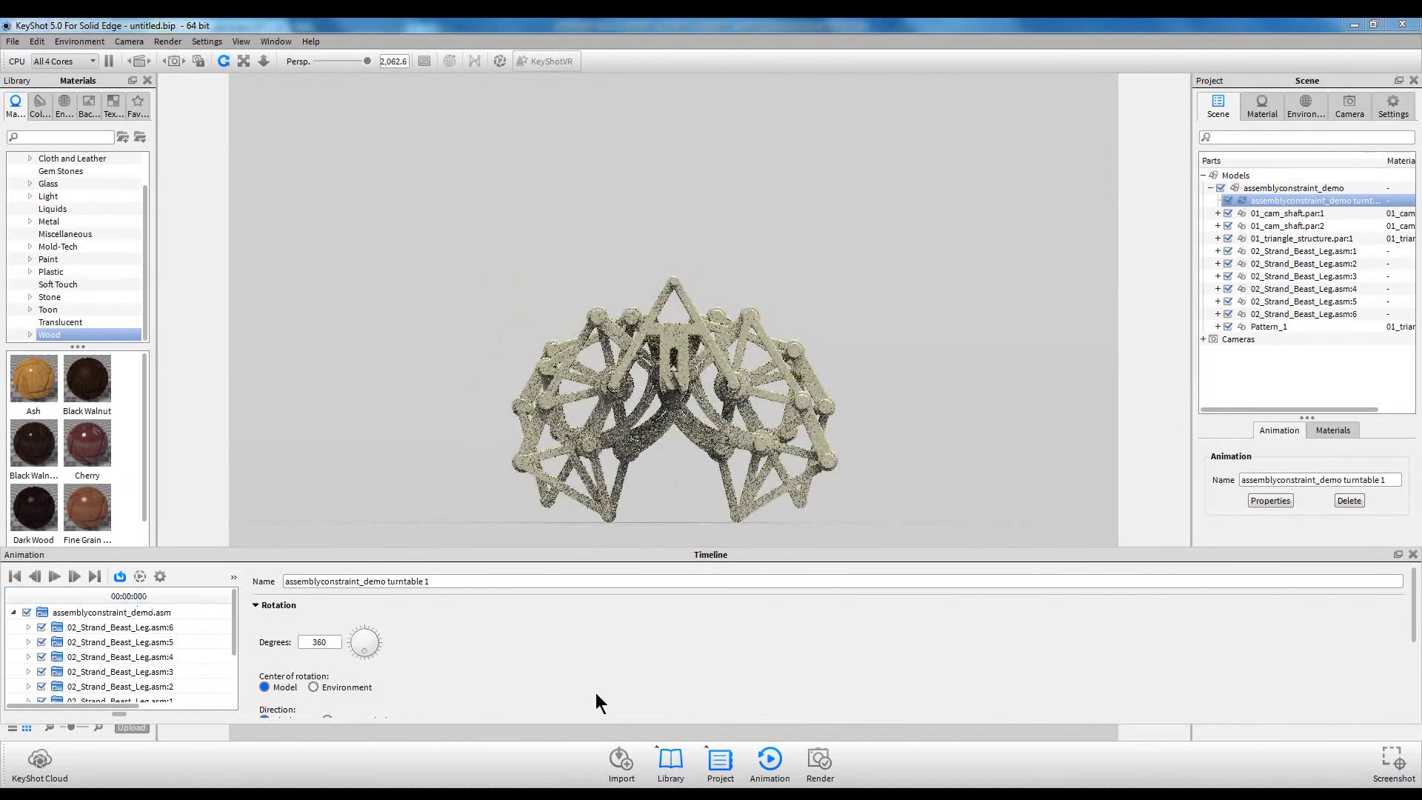
# Step: Set the animation render to AVI video output, limited to 1 second per frame
pyautogui.click(821, 763)
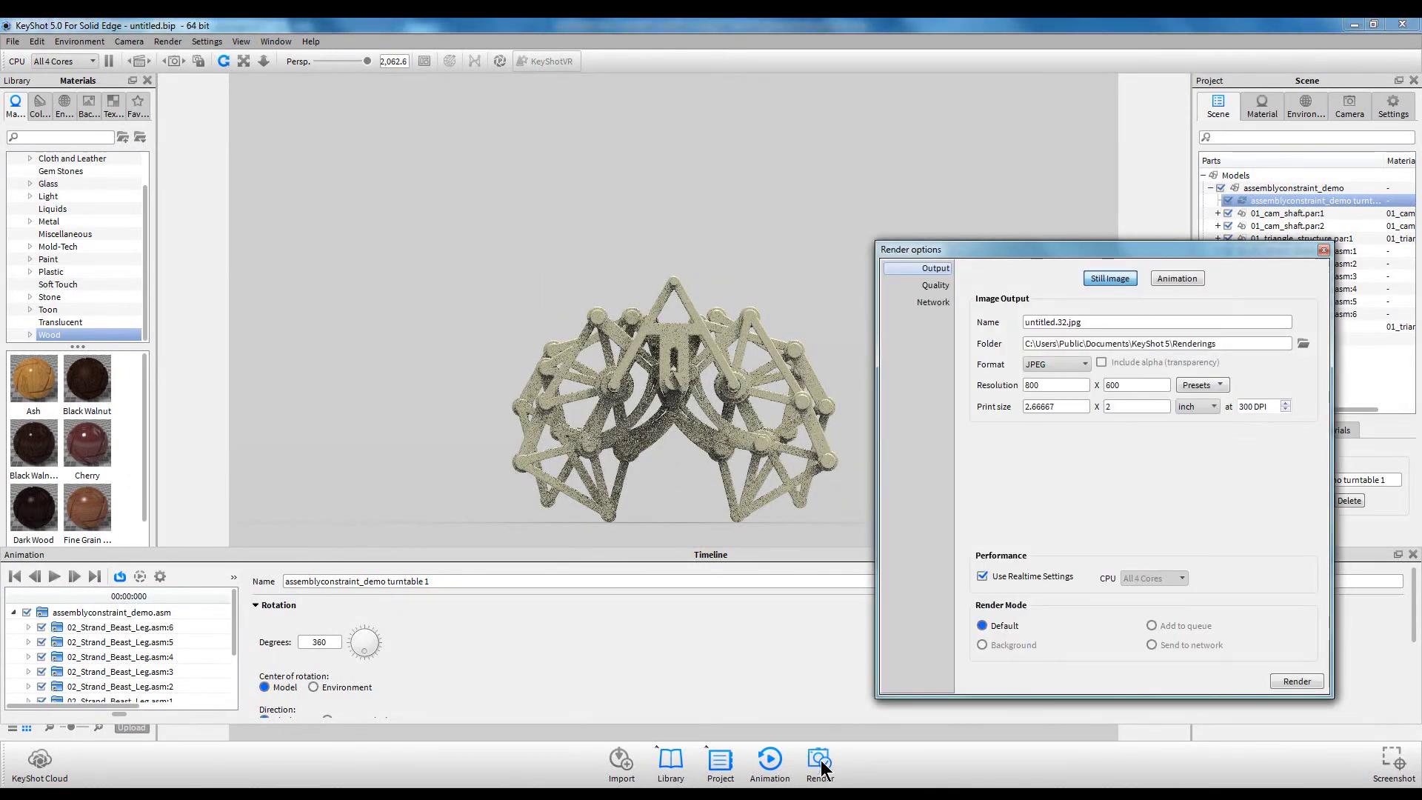
pyautogui.click(1199, 279)
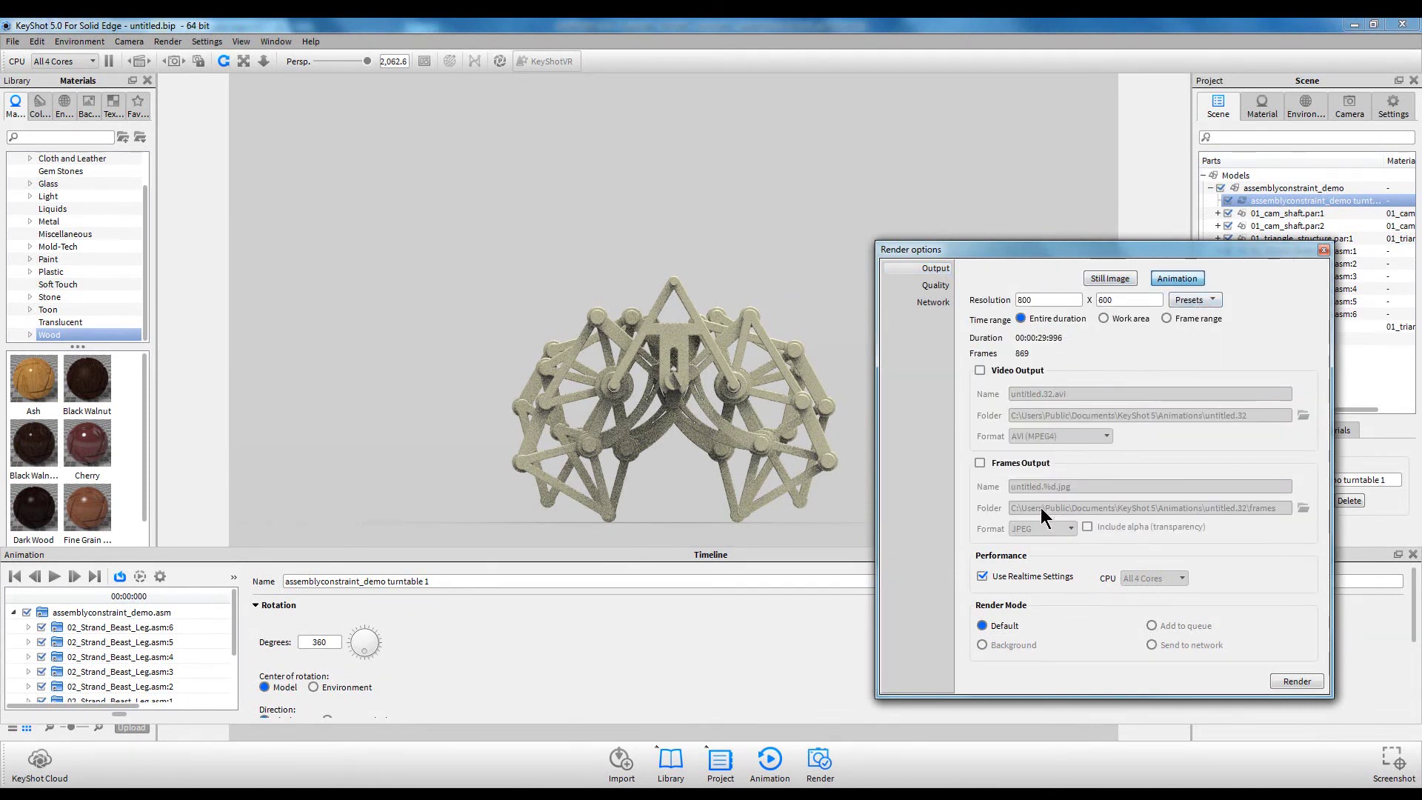
pyautogui.click(982, 370)
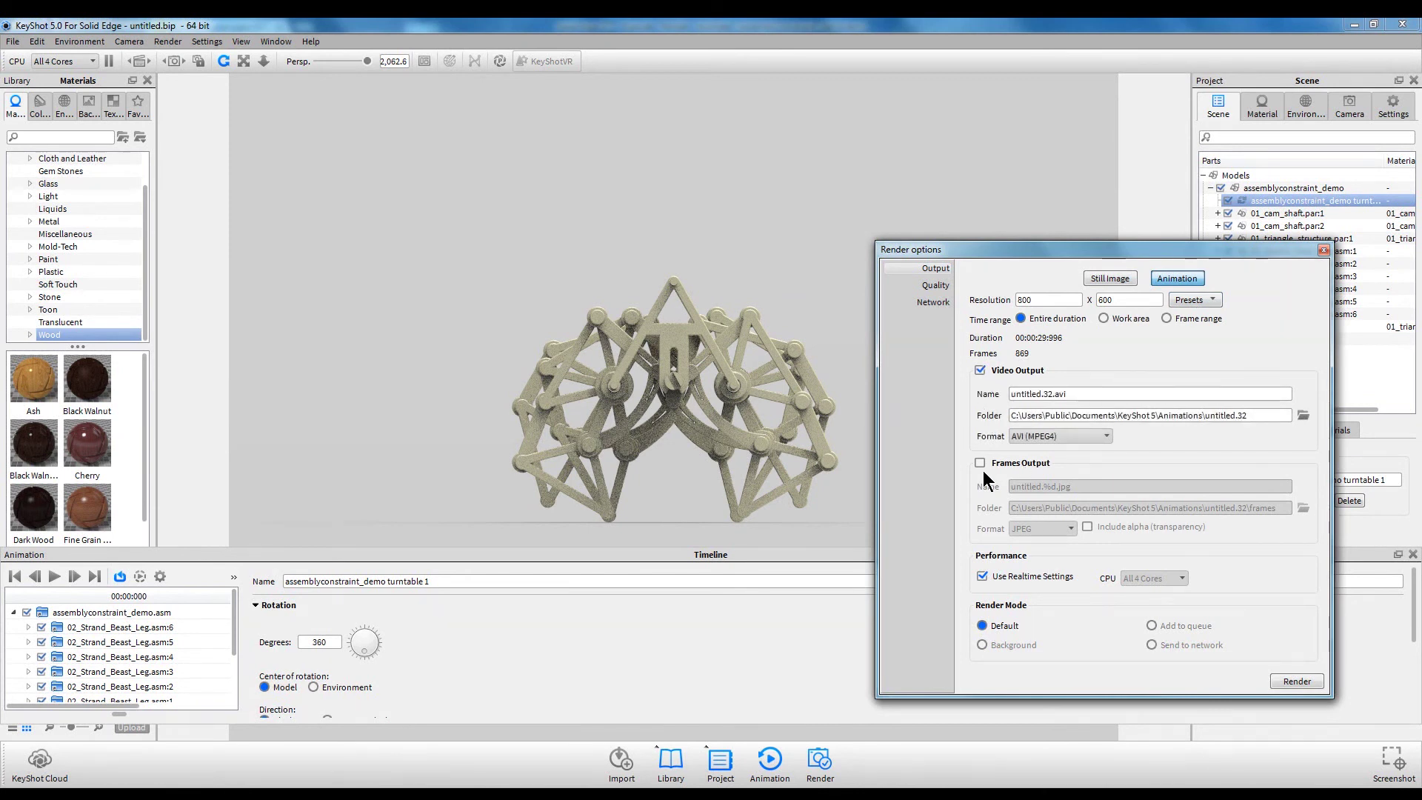
pyautogui.click(937, 287)
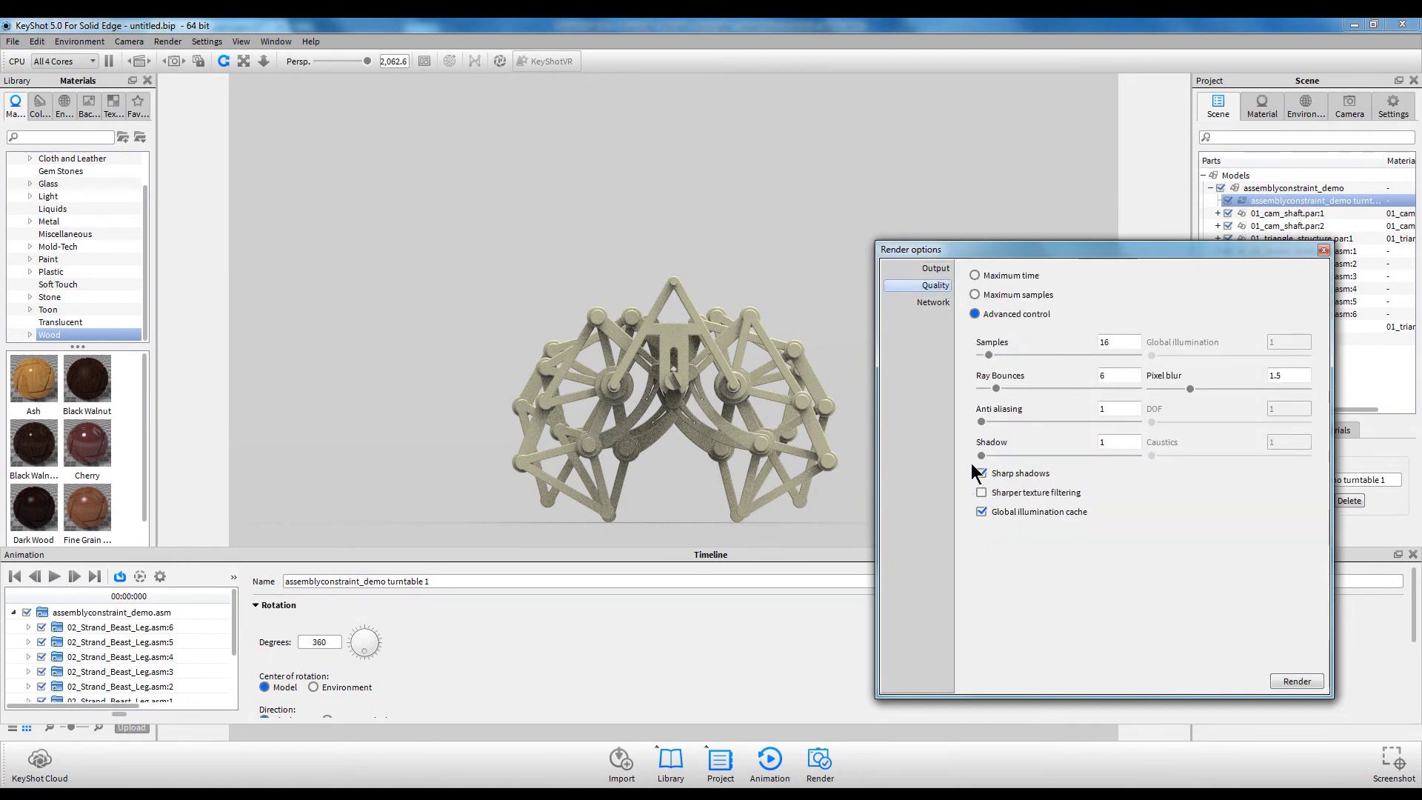
pyautogui.click(975, 275)
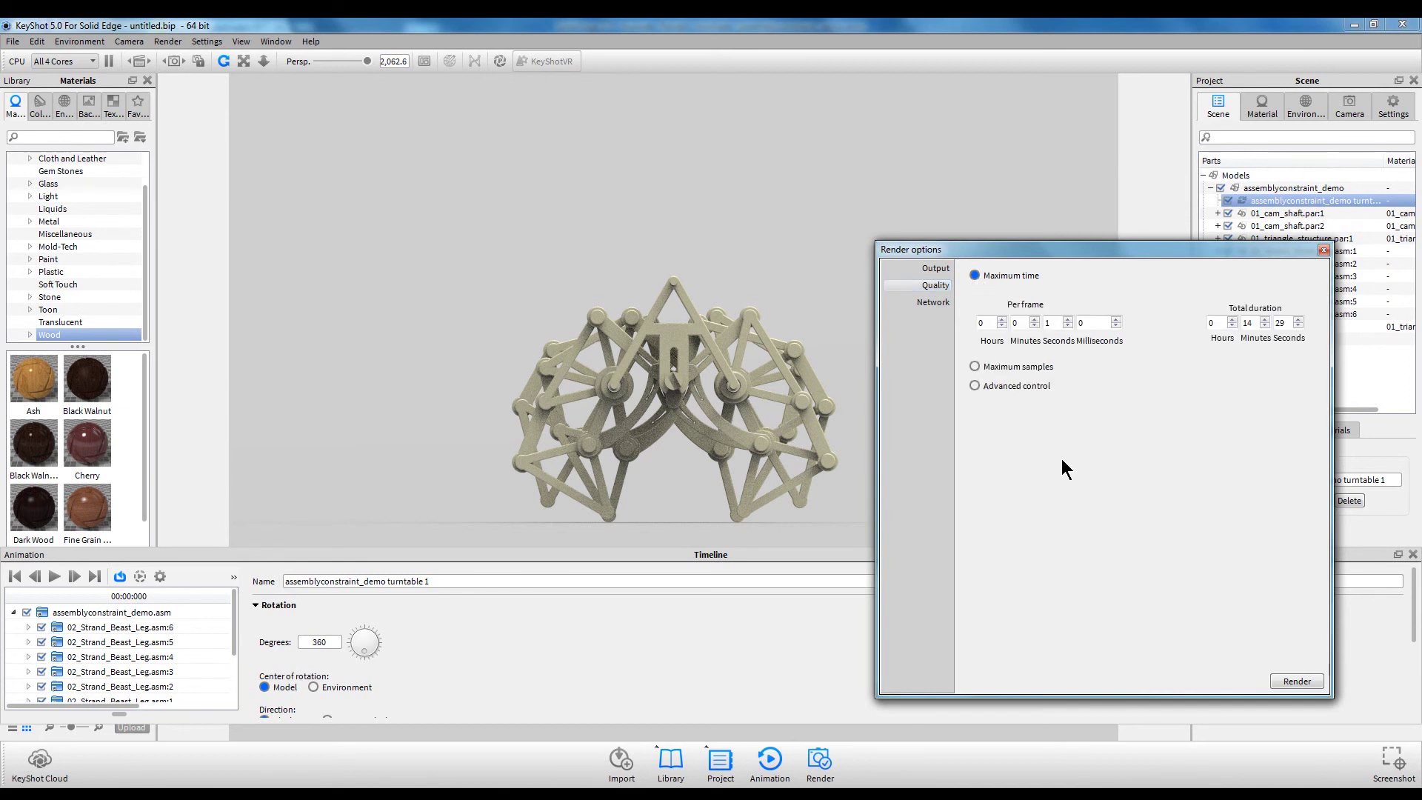